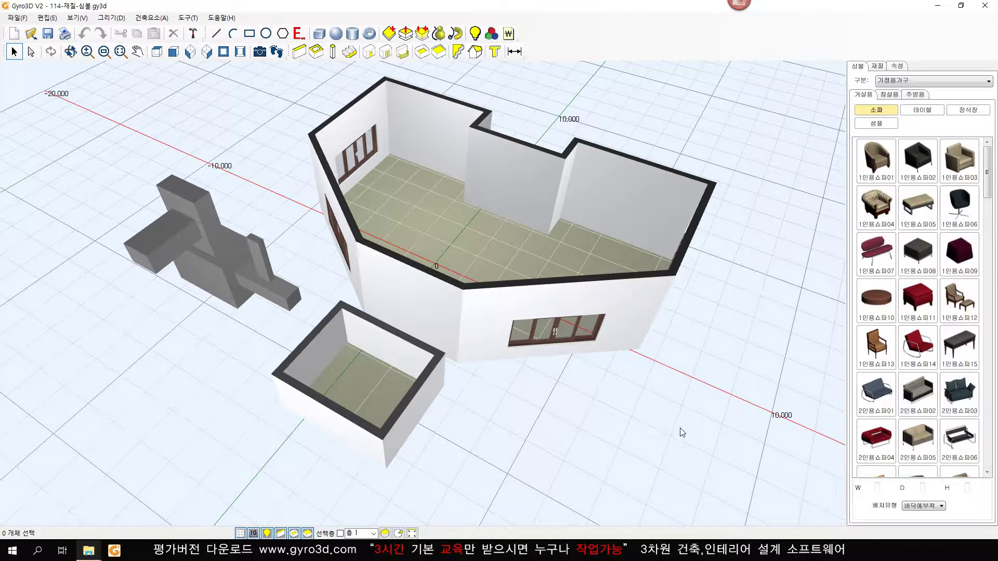
Apply wallpaper 702-02 to the large room's right back wall, both faces of its projecting wall, and its floor
{"action": "left_click", "coordinate": [878, 66]}
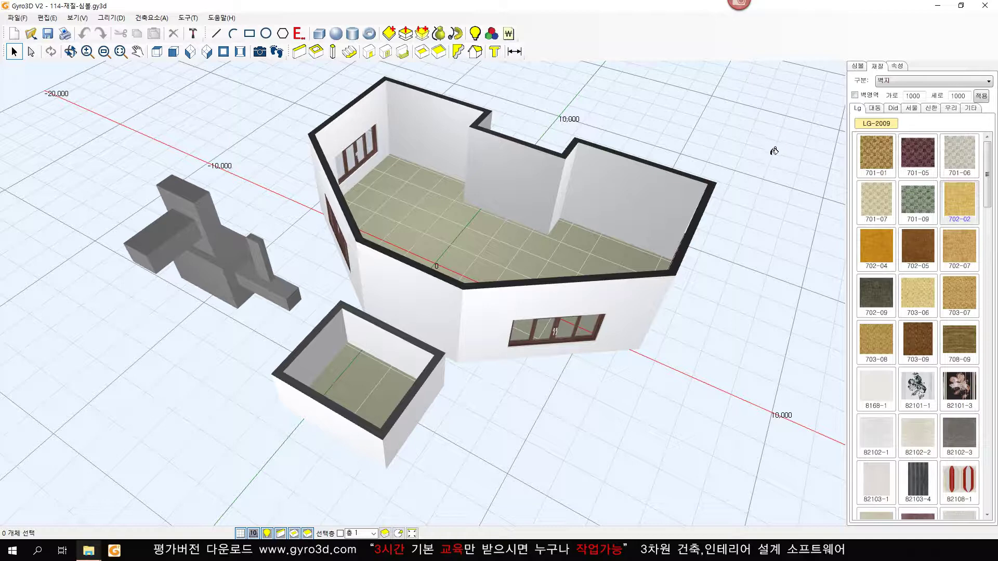
{"action": "left_click", "coordinate": [644, 180]}
{"action": "left_click", "coordinate": [540, 176]}
{"action": "left_click", "coordinate": [561, 182]}
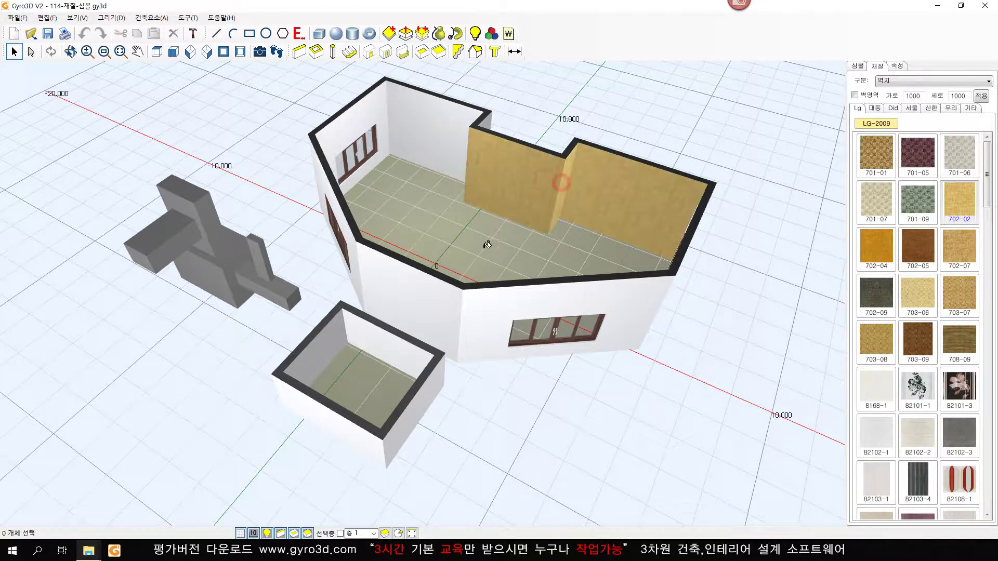
{"action": "left_click", "coordinate": [487, 245]}
Apply wallpaper 701-05 to the large room's right back wall, the front of its projecting wall, and its floor
{"action": "left_click", "coordinate": [918, 153]}
{"action": "left_click", "coordinate": [645, 211]}
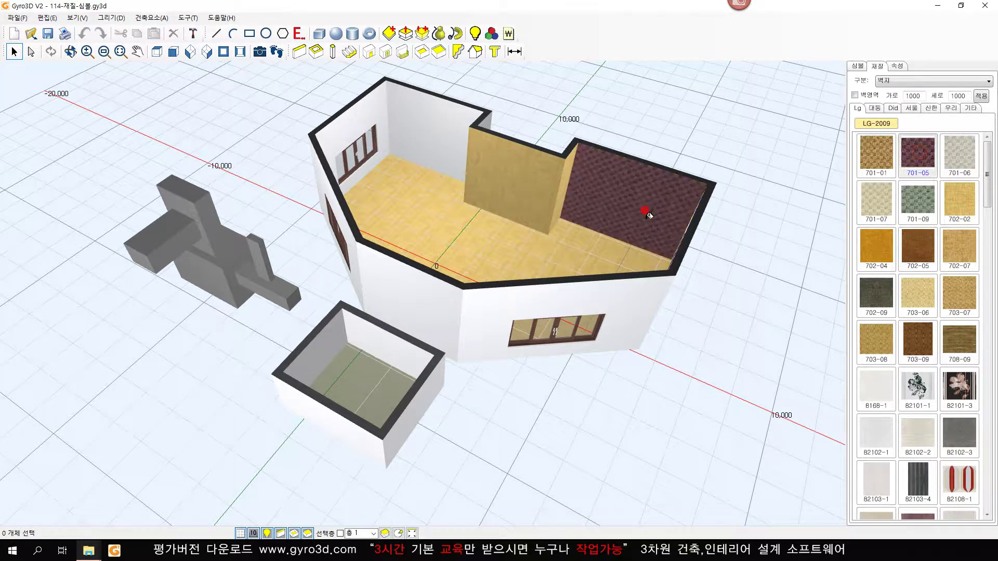
{"action": "left_click", "coordinate": [542, 187]}
{"action": "left_click", "coordinate": [517, 255]}
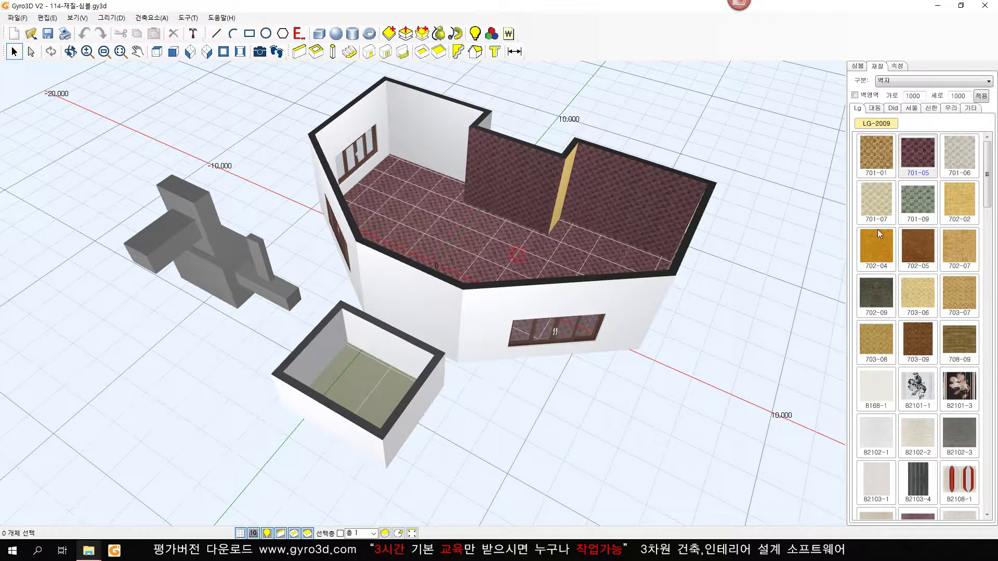
Apply wallpaper 702-04 to the large room's projecting wall, faces of the grey boxes, and the small room's left wall and floor
{"action": "left_click", "coordinate": [879, 245]}
{"action": "left_click", "coordinate": [523, 195]}
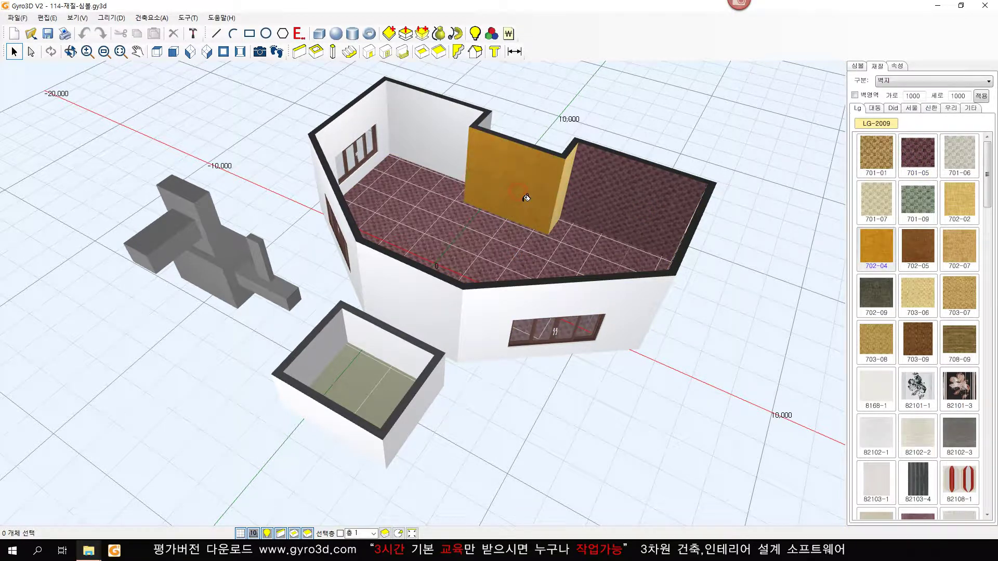
{"action": "left_click", "coordinate": [241, 244]}
{"action": "left_click", "coordinate": [195, 221]}
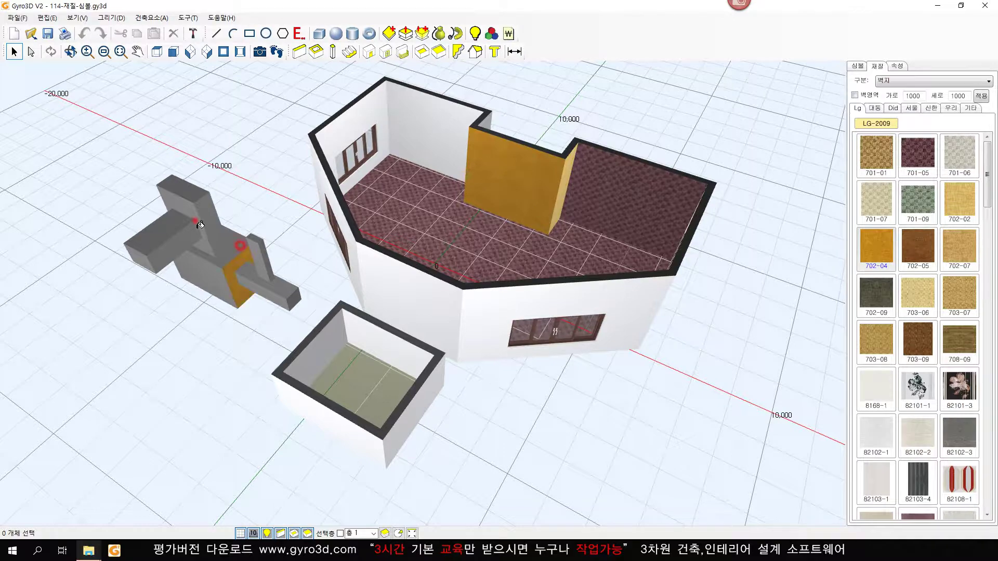
{"action": "left_click", "coordinate": [161, 235]}
{"action": "left_click", "coordinate": [301, 344]}
{"action": "left_click", "coordinate": [345, 361]}
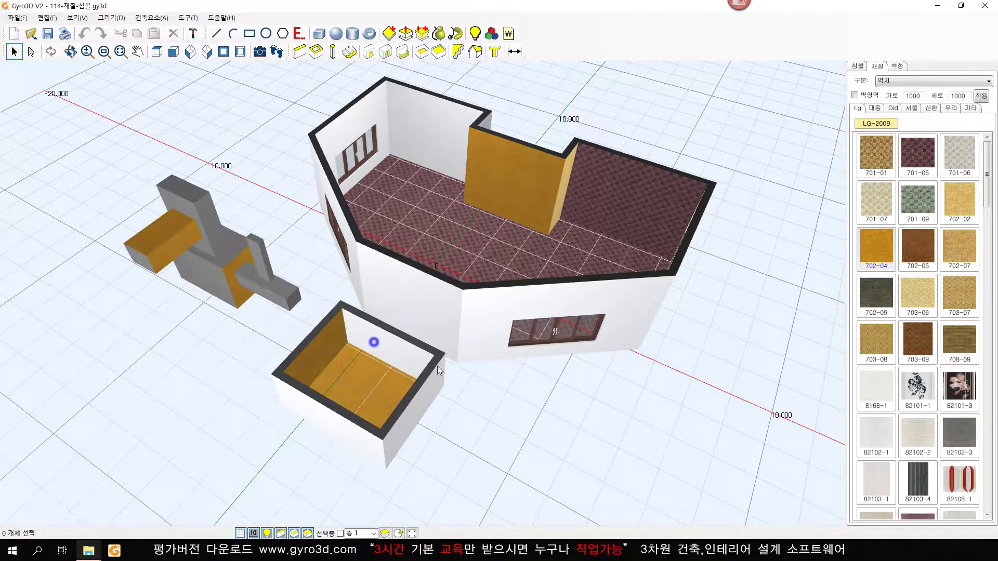
Apply wallpaper 701-05 one wall at a time to the large room's projecting wall, left back wall, left window walls and front-left wall
{"action": "scroll", "coordinate": [467, 393], "scroll_direction": "up", "scroll_amount": 5}
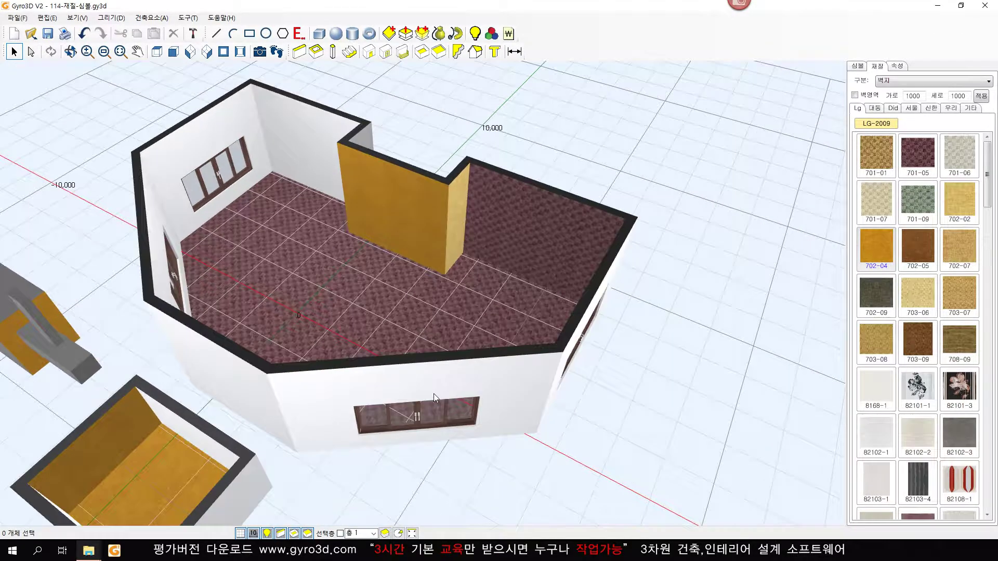
{"action": "mouse_move", "coordinate": [463, 342]}
{"action": "middle_mouse_down"}
{"action": "mouse_move", "coordinate": [457, 310]}
{"action": "mouse_move", "coordinate": [452, 344]}
{"action": "middle_mouse_up"}
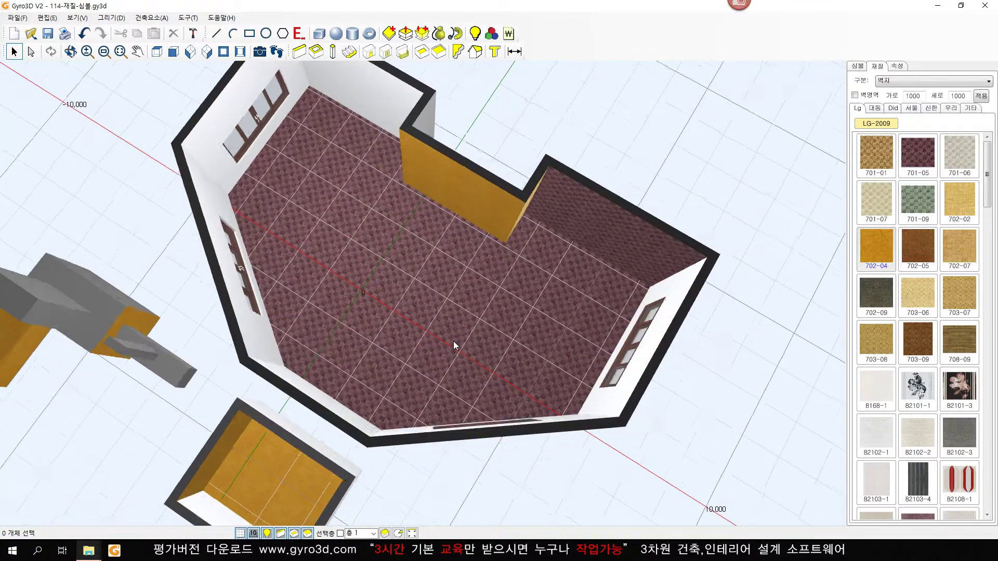
{"action": "scroll", "coordinate": [458, 341], "scroll_direction": "up", "scroll_amount": 3}
{"action": "left_click", "coordinate": [916, 162]}
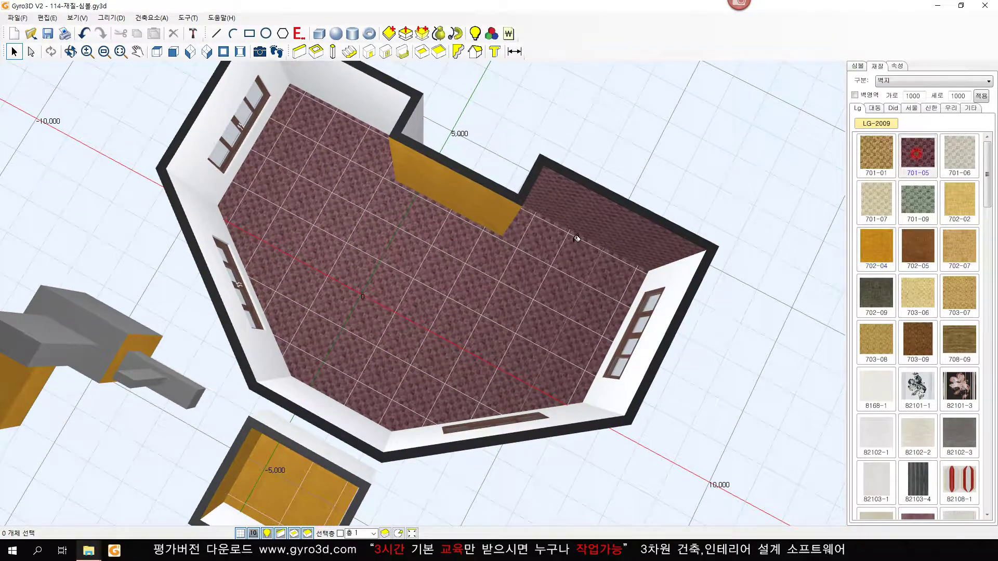
{"action": "left_click", "coordinate": [478, 200]}
{"action": "left_click", "coordinate": [379, 97]}
{"action": "left_click", "coordinate": [218, 96]}
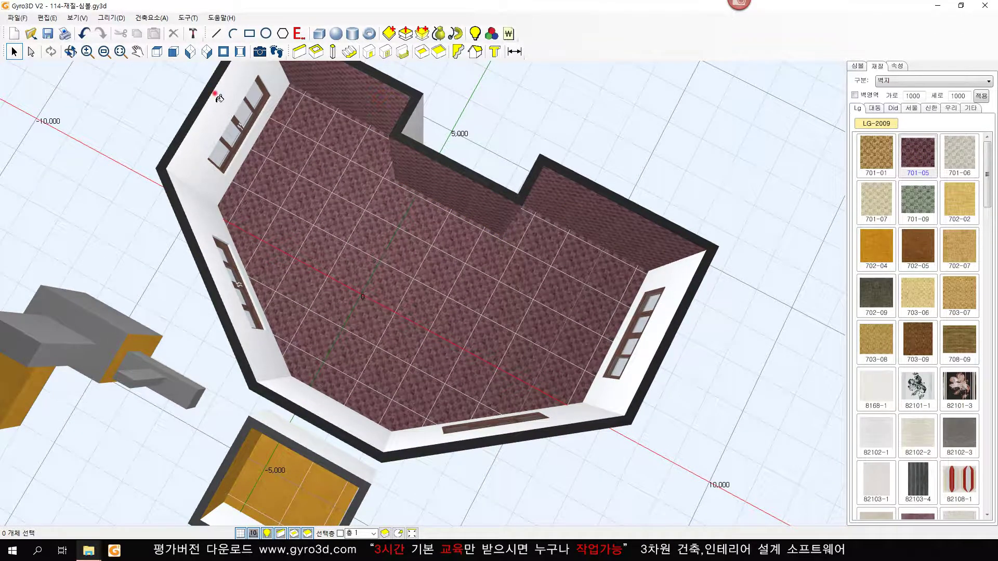
{"action": "left_click", "coordinate": [209, 190]}
{"action": "left_click", "coordinate": [296, 390]}
{"action": "left_click", "coordinate": [392, 346]}
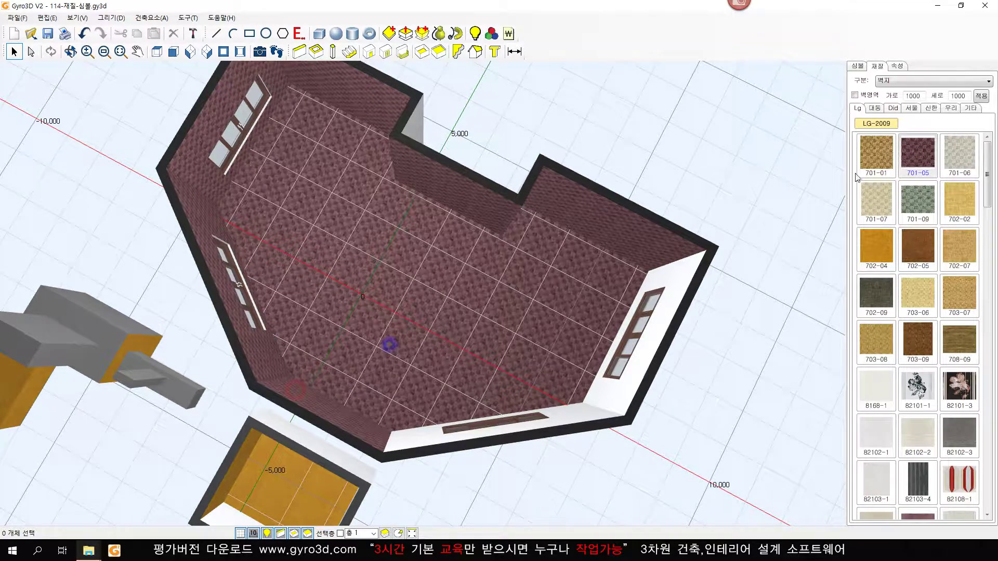
Turn on the wall-area option (벽영역) and apply wallpaper 702-02 to all interior and exterior walls of the large room
{"action": "left_click", "coordinate": [854, 96]}
{"action": "left_click", "coordinate": [961, 200]}
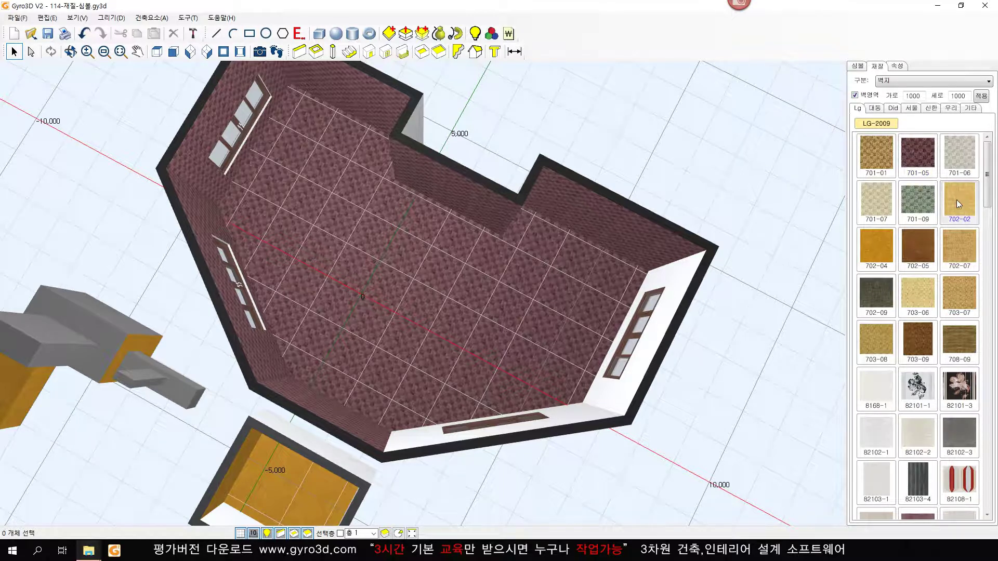
{"action": "left_click", "coordinate": [614, 214]}
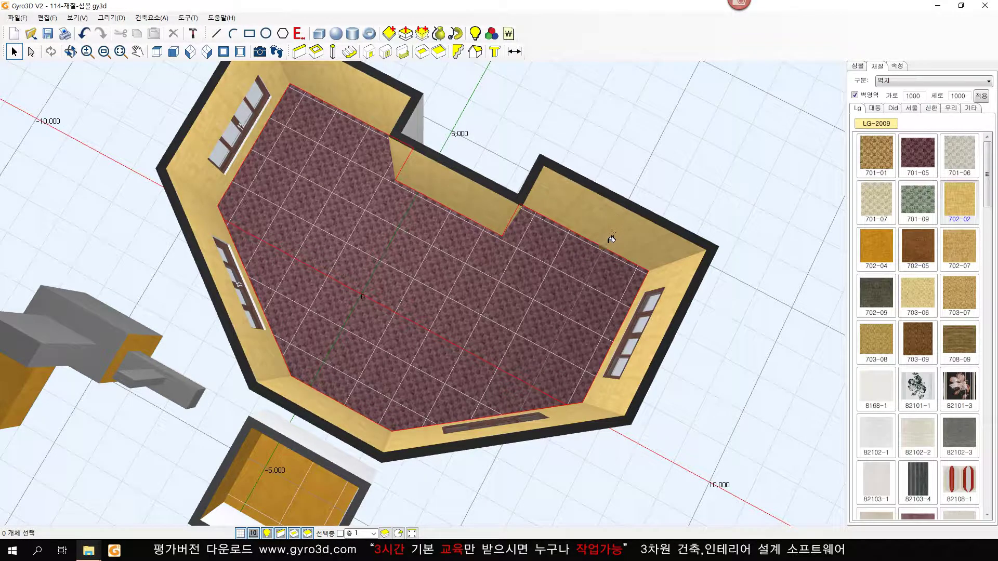
{"action": "middle_click_drag", "start_coordinate": [608, 240], "coordinate": [531, 310]}
{"action": "left_click", "coordinate": [413, 311]}
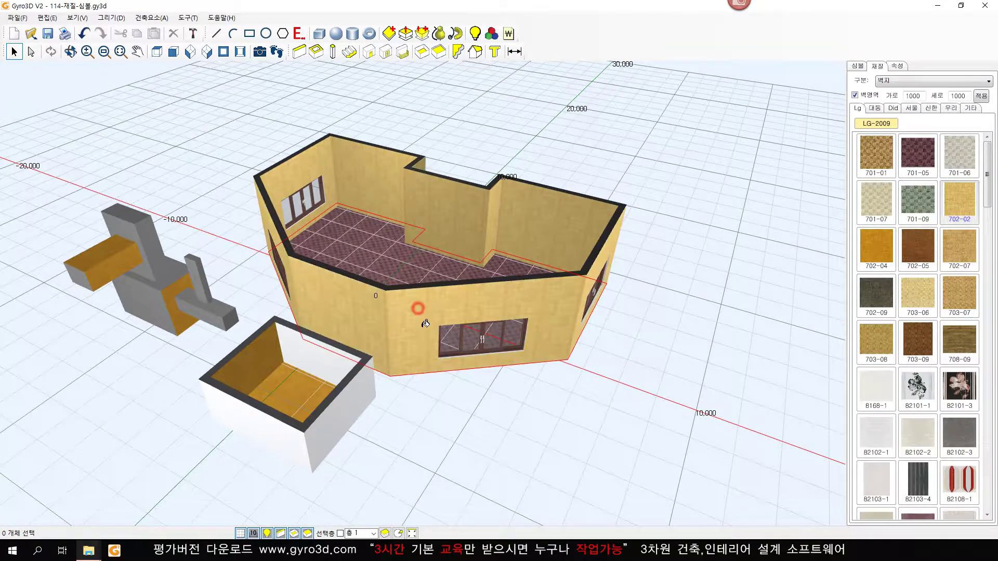
Apply wallpaper 702-02 to the main box's front and top, the column's face, and the top of the projecting box
{"action": "mouse_move", "coordinate": [413, 311]}
{"action": "middle_mouse_down"}
{"action": "mouse_move", "coordinate": [488, 296]}
{"action": "mouse_move", "coordinate": [262, 263]}
{"action": "middle_mouse_up"}
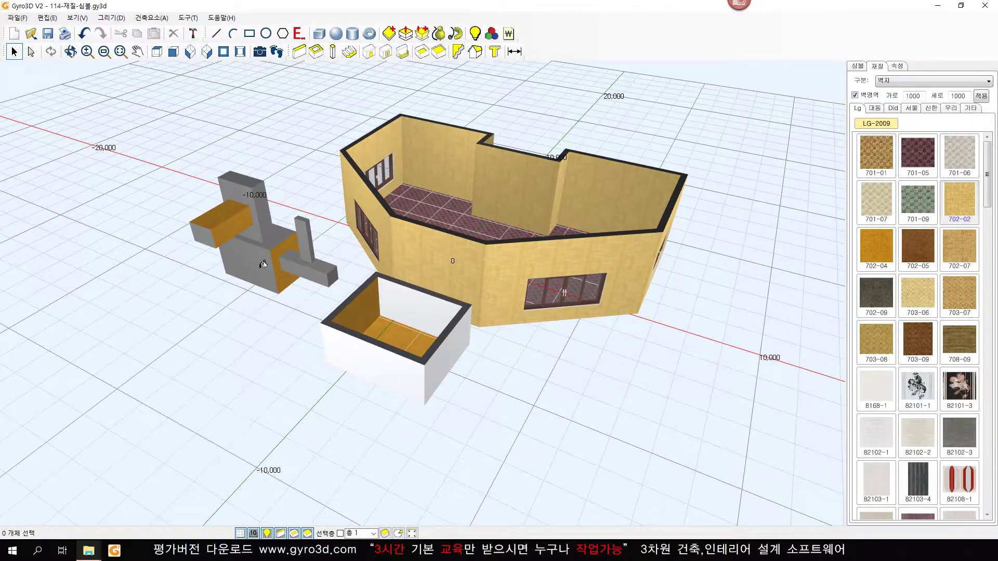
{"action": "left_click", "coordinate": [253, 253]}
{"action": "left_click", "coordinate": [264, 238]}
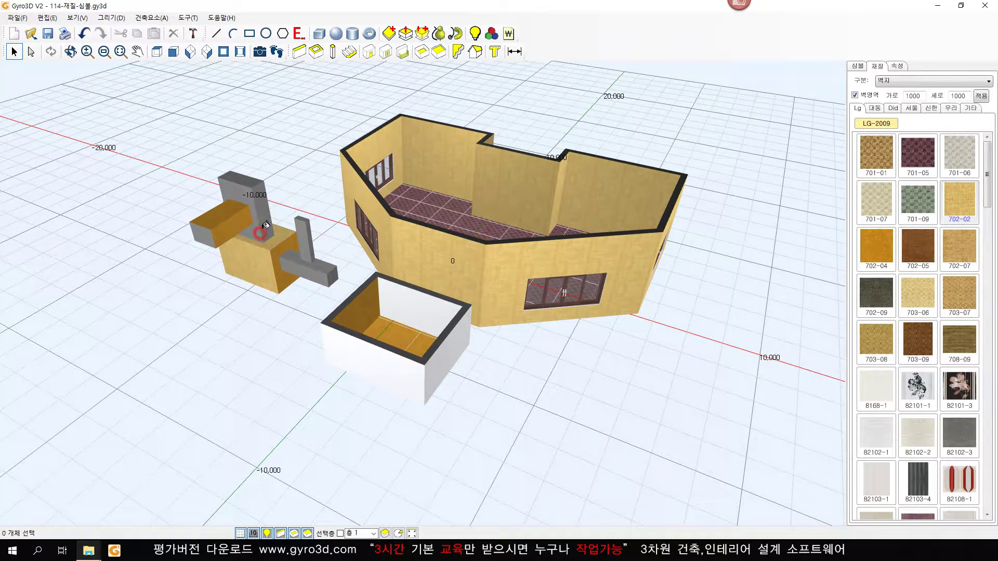
{"action": "left_click", "coordinate": [261, 213]}
{"action": "left_click", "coordinate": [227, 210]}
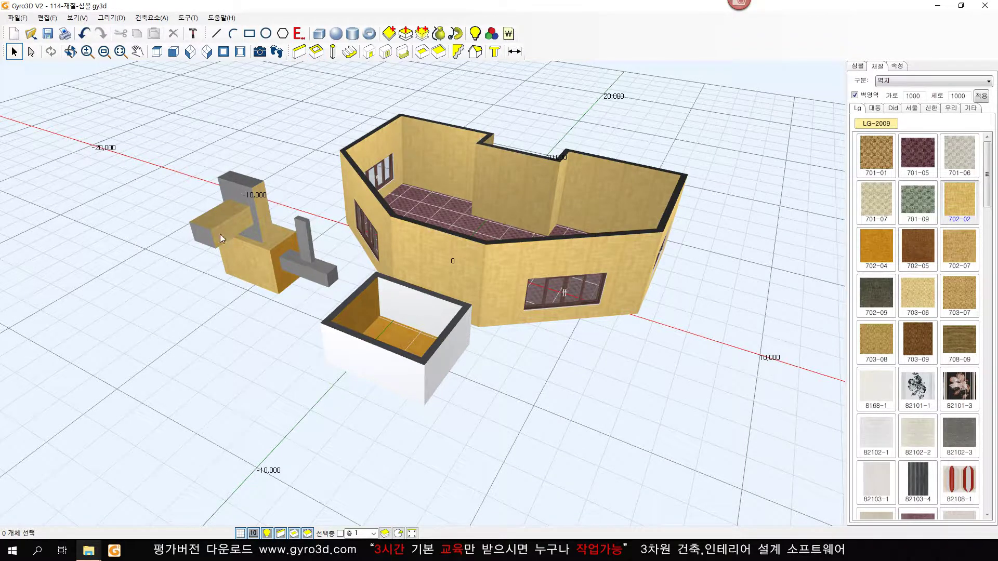
Select all objects in the scene and cover them with paint BDA656 from the interior materials (내장재)
{"action": "scroll", "coordinate": [280, 283], "scroll_direction": "down", "scroll_amount": 3}
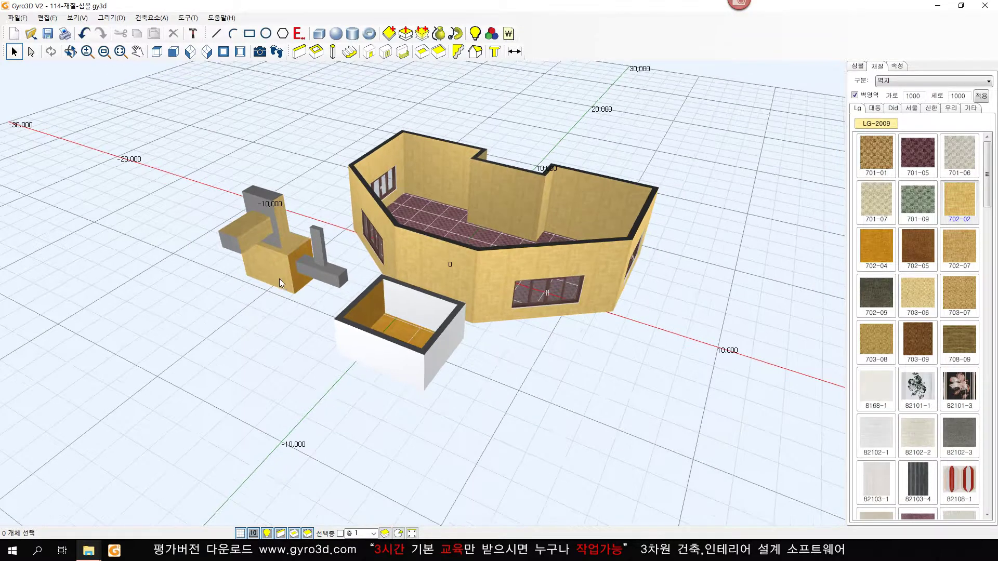
{"action": "left_click_drag", "start_coordinate": [752, 482], "coordinate": [123, 91]}
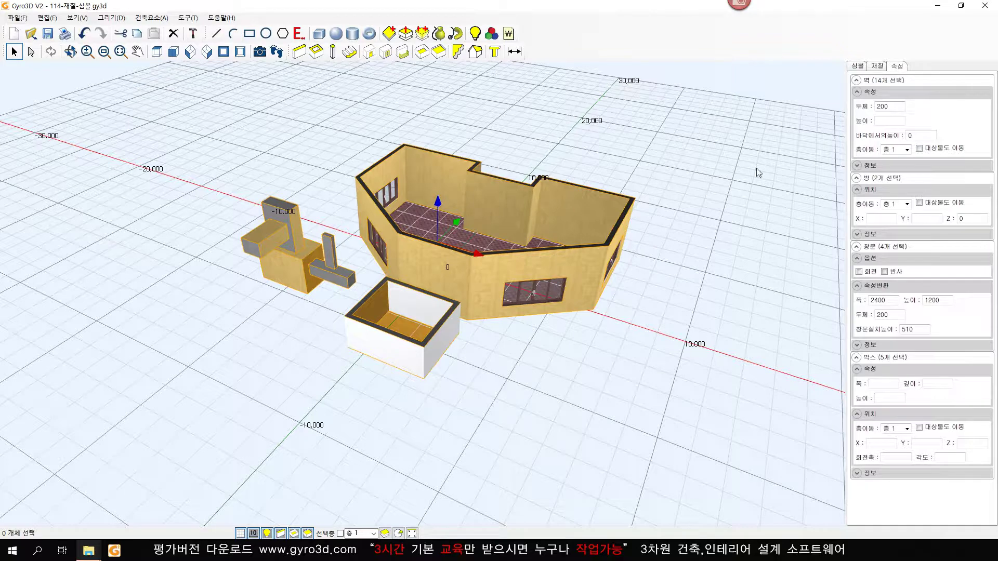
{"action": "left_click", "coordinate": [878, 66]}
{"action": "left_click", "coordinate": [926, 81]}
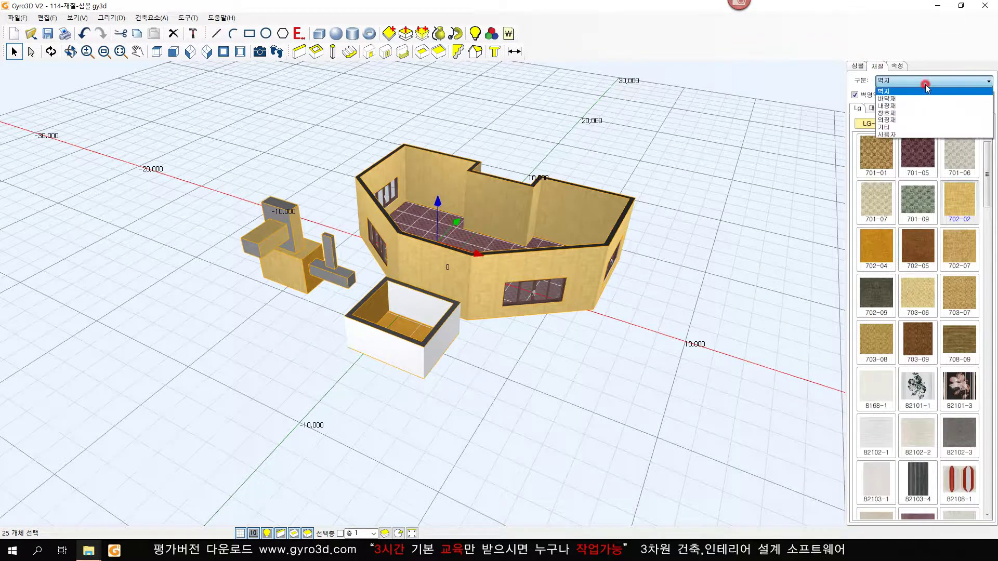
{"action": "left_click", "coordinate": [938, 107]}
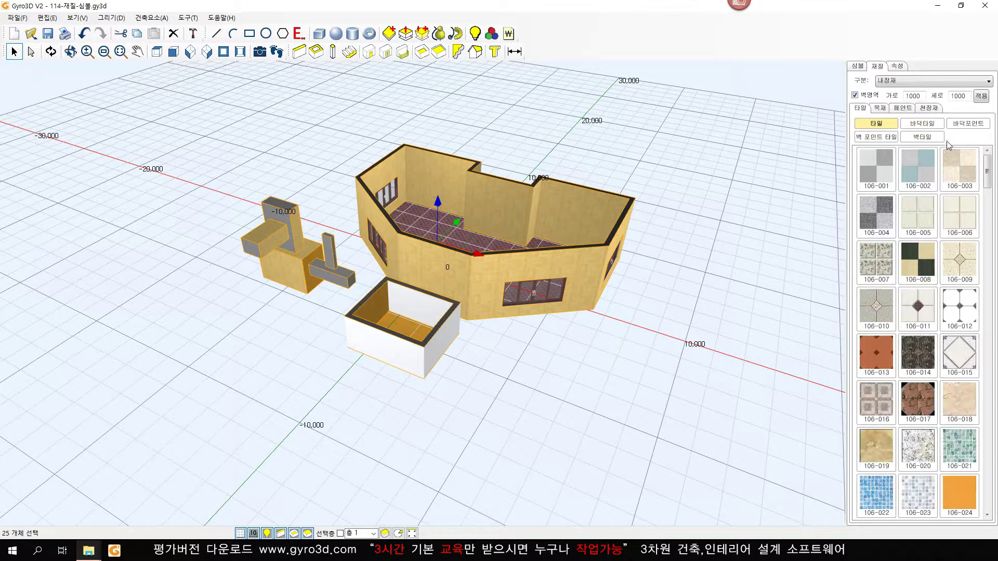
{"action": "left_click", "coordinate": [903, 108]}
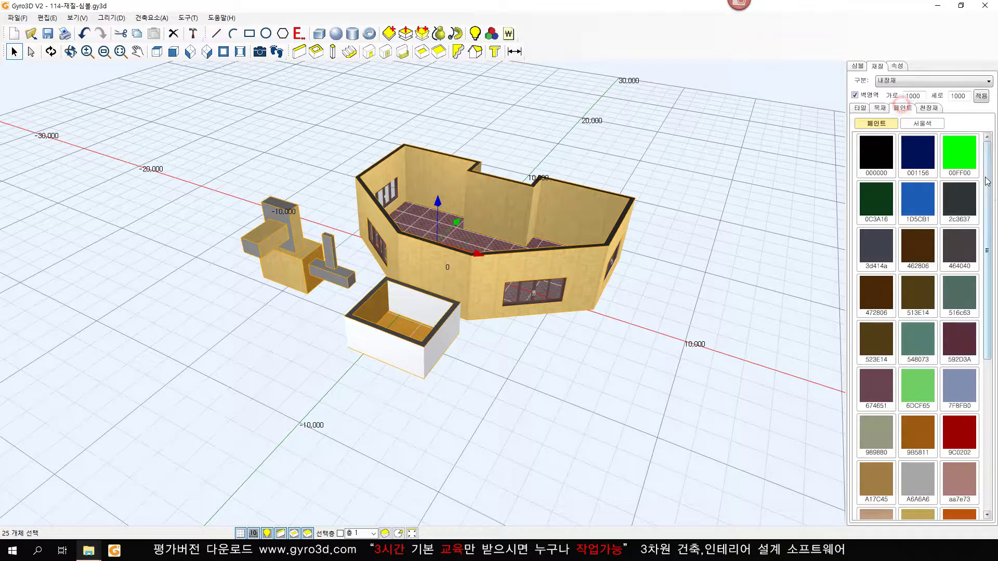
{"action": "scroll", "coordinate": [985, 177], "scroll_direction": "down", "scroll_amount": 5}
{"action": "scroll", "coordinate": [959, 297], "scroll_direction": "down", "scroll_amount": 3}
{"action": "left_click", "coordinate": [915, 252]}
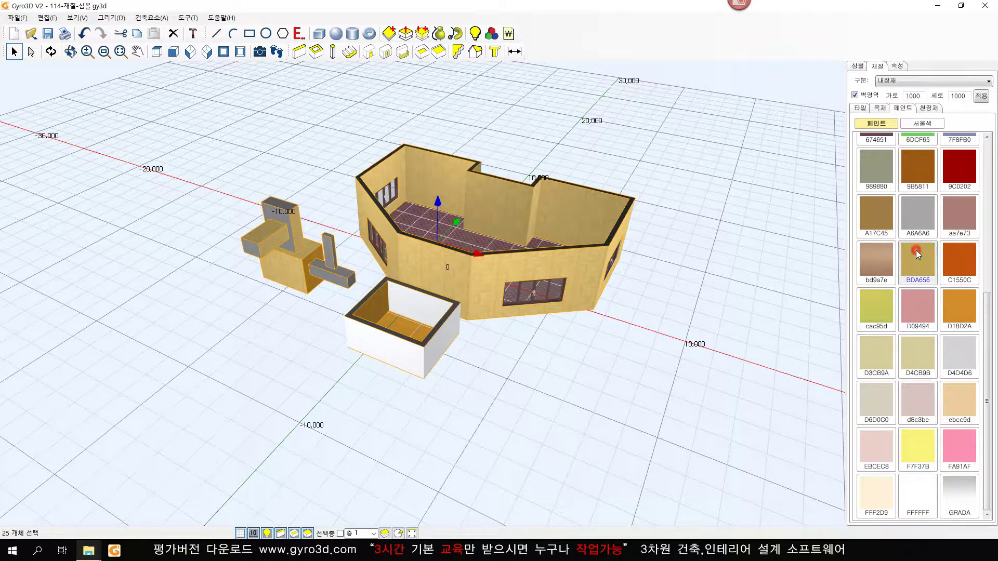
{"action": "left_click", "coordinate": [299, 259]}
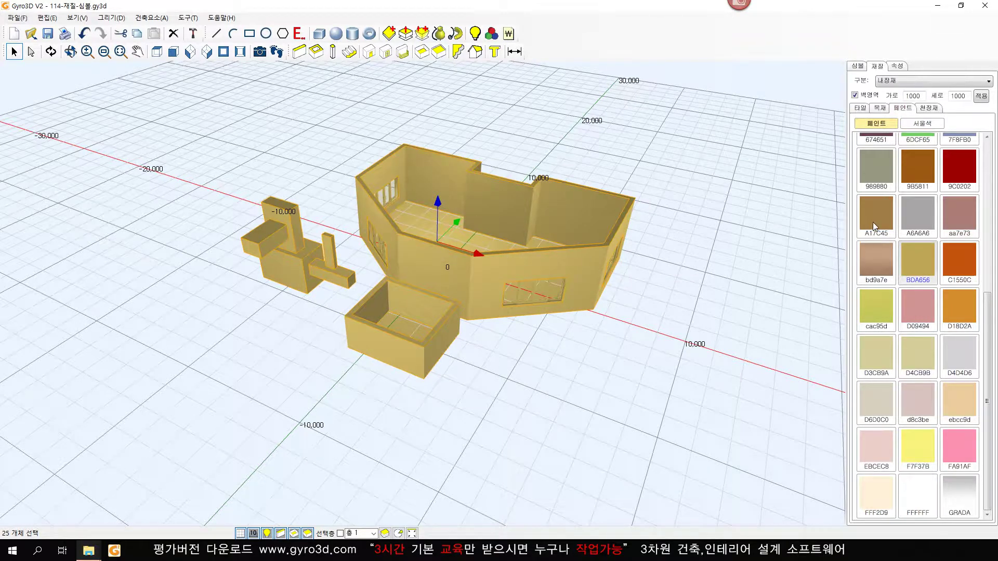
Repaint all selected objects with A17C45, and replace that with the red paint 9C0202
{"action": "left_click", "coordinate": [874, 217]}
{"action": "left_click", "coordinate": [287, 259]}
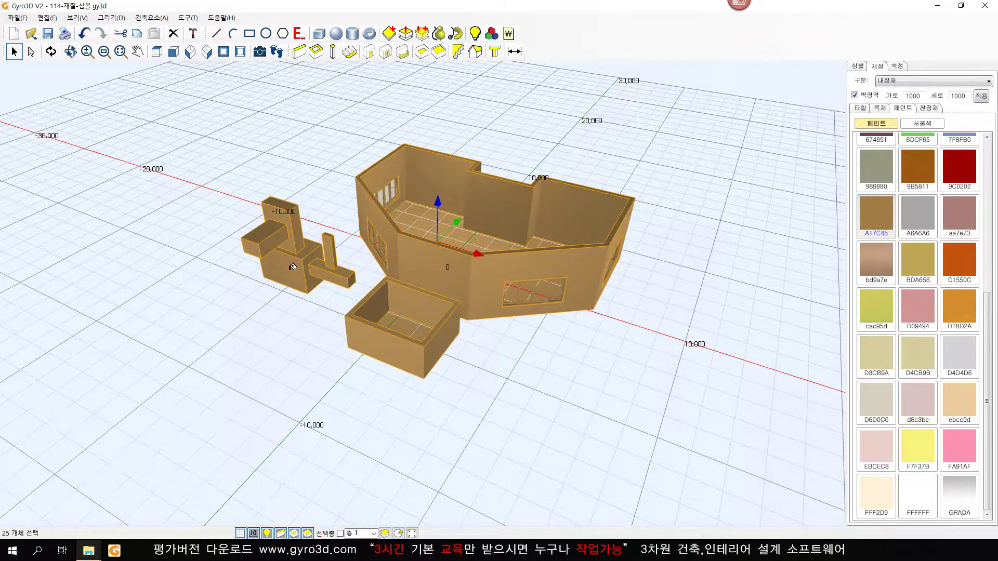
{"action": "left_click", "coordinate": [953, 172]}
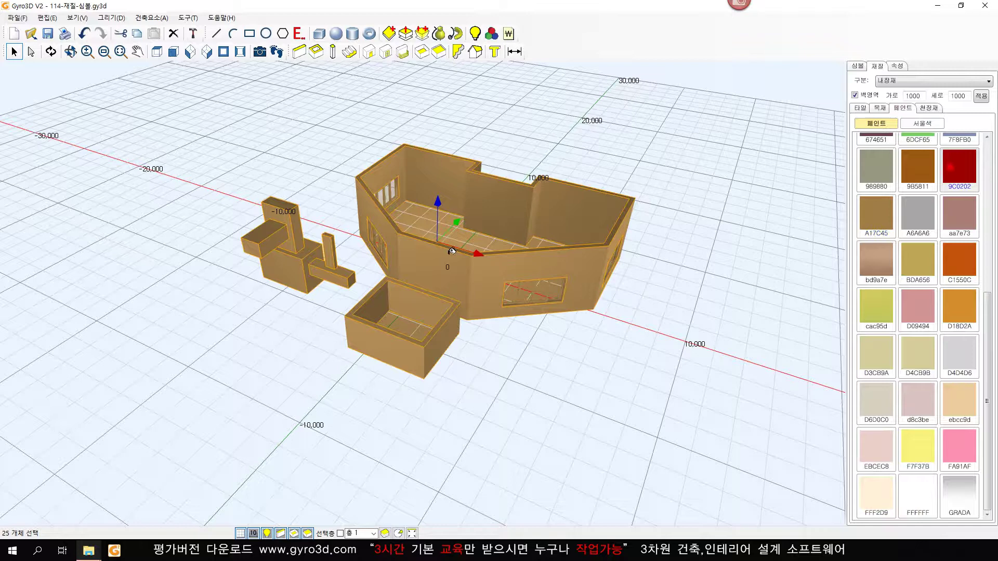
{"action": "left_click", "coordinate": [283, 258]}
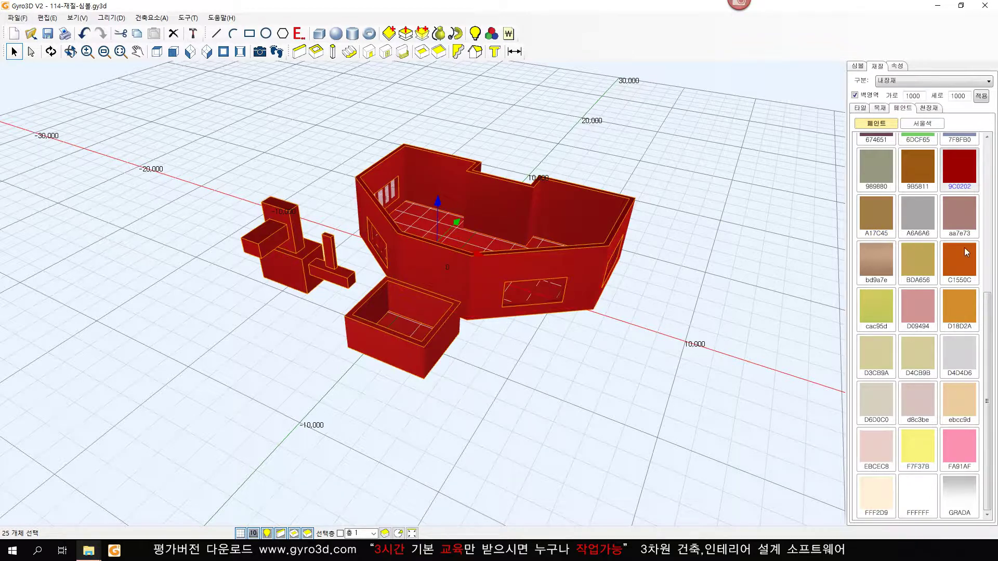
Apply the green paint 6DCF65 to the large room's interior wall area
{"action": "scroll", "coordinate": [956, 234], "scroll_direction": "up", "scroll_amount": 3}
{"action": "left_click", "coordinate": [915, 195]}
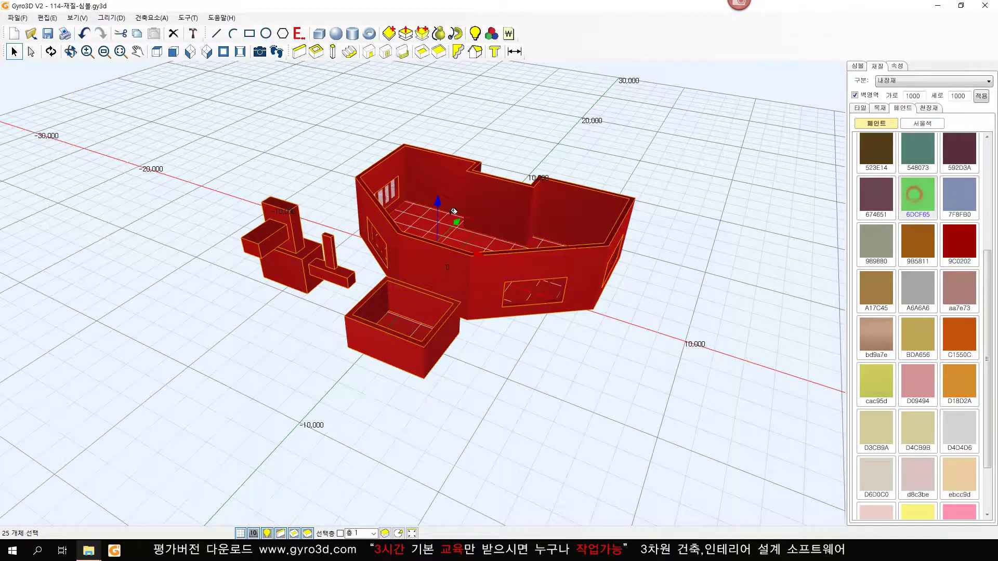
{"action": "left_click", "coordinate": [507, 204]}
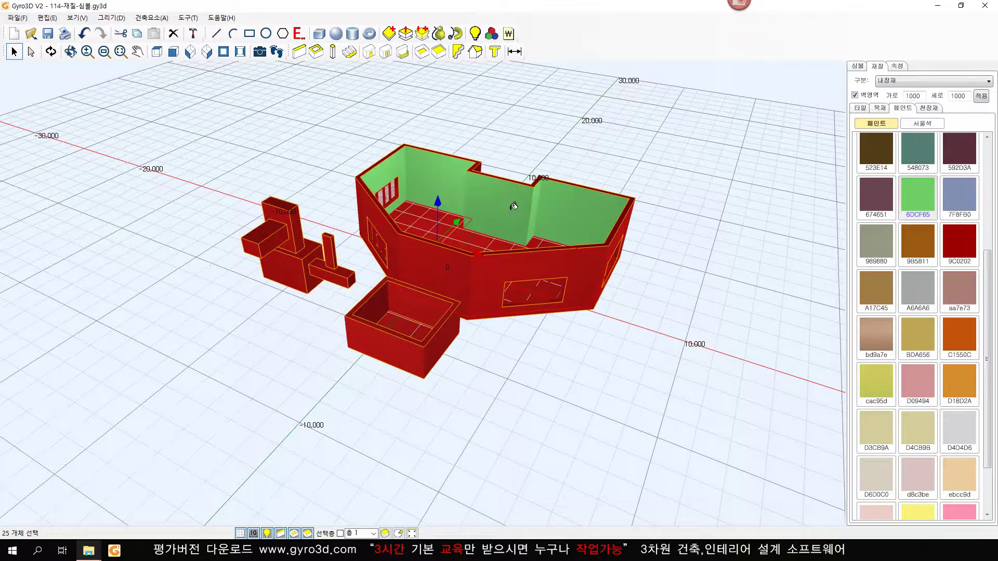
Turn off the wall-area option and repaint the whole selection with 7F8FB0, followed by A6A6A6
{"action": "left_click", "coordinate": [854, 96]}
{"action": "left_click", "coordinate": [963, 196]}
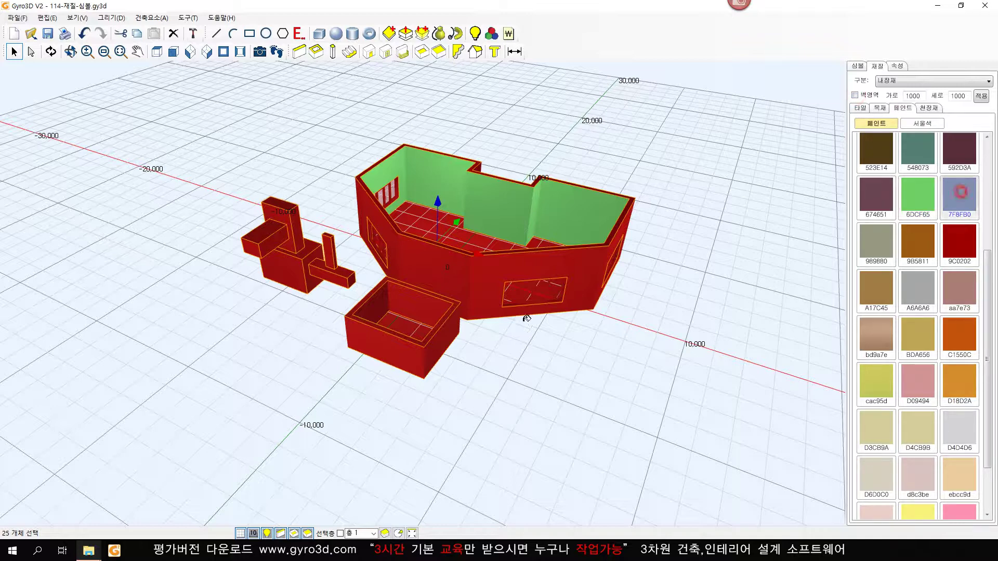
{"action": "left_click", "coordinate": [928, 283]}
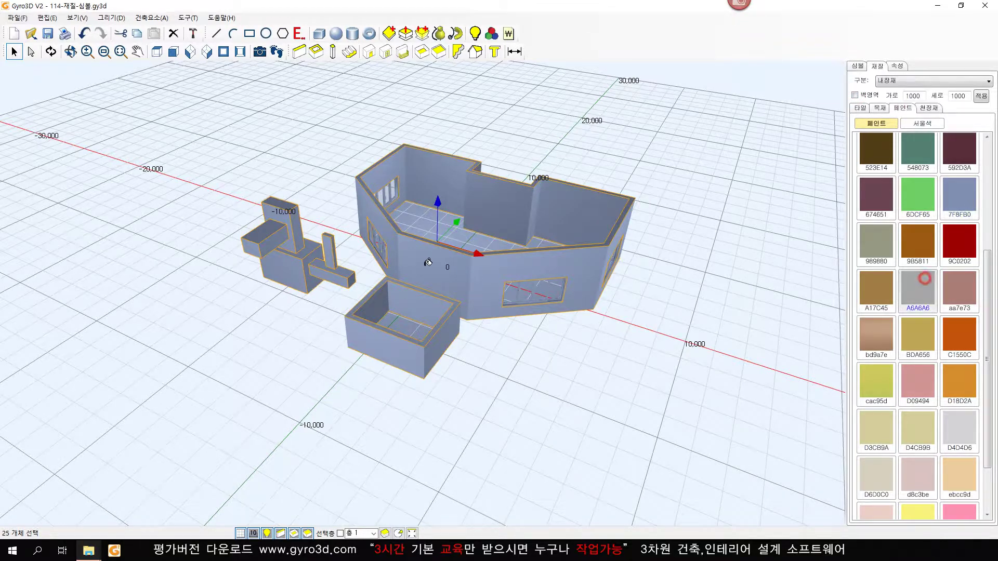
{"action": "left_click", "coordinate": [425, 259]}
Repaint all selected objects with the orange paint C1550C and clear the selection
{"action": "left_click", "coordinate": [950, 329]}
{"action": "left_click", "coordinate": [504, 246]}
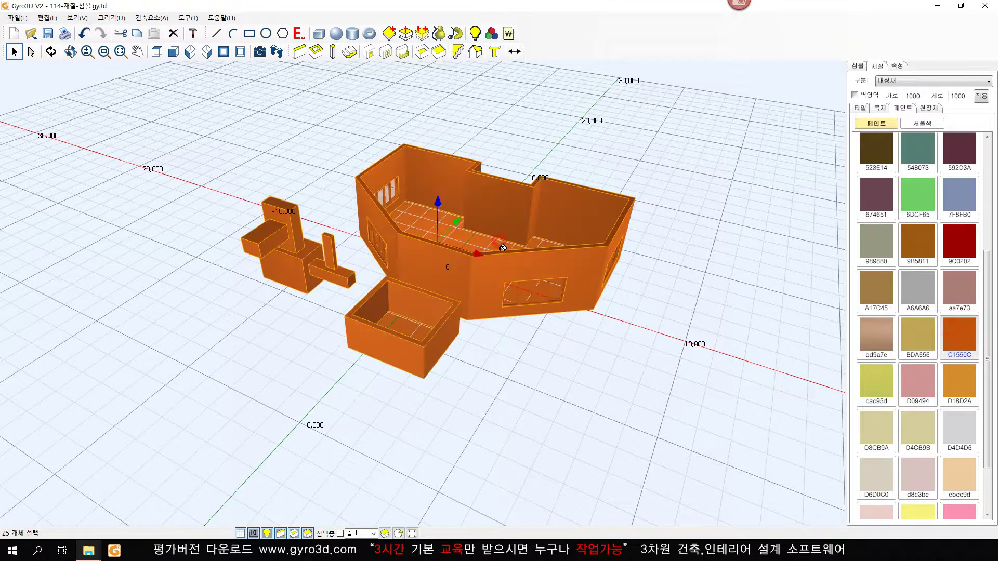
{"action": "left_click", "coordinate": [540, 381]}
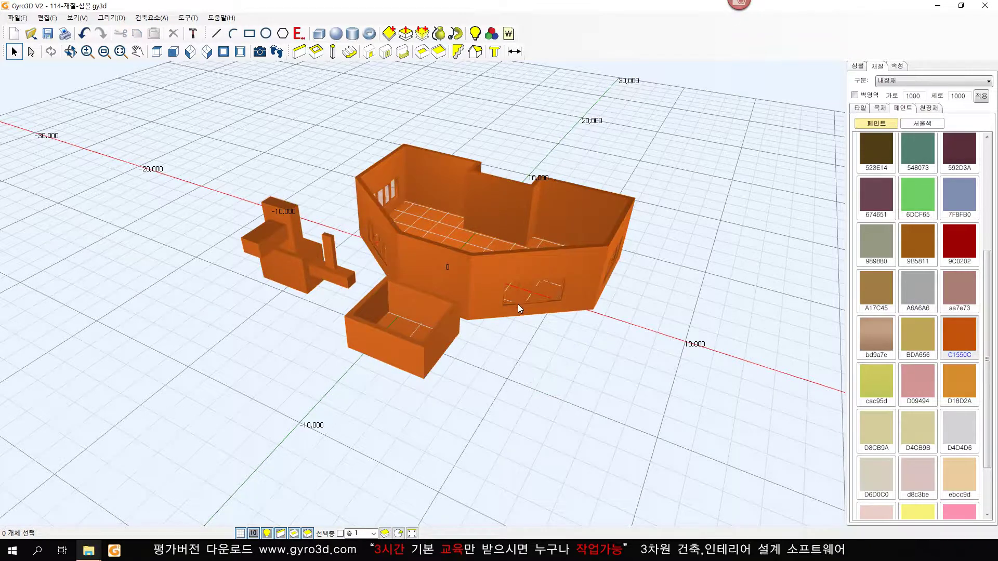
{"action": "scroll", "coordinate": [499, 317], "scroll_direction": "up", "scroll_amount": 3}
{"action": "scroll", "coordinate": [513, 326], "scroll_direction": "up", "scroll_amount": 4}
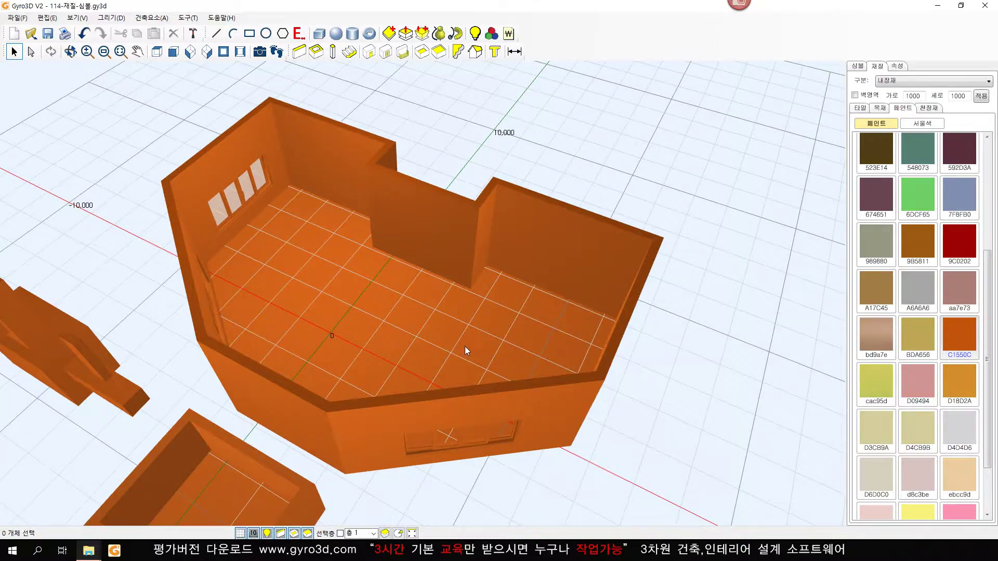
Hide the grid and apply the interior tile CER-003 to the large room's floor
{"action": "scroll", "coordinate": [465, 346], "scroll_direction": "up", "scroll_amount": 2}
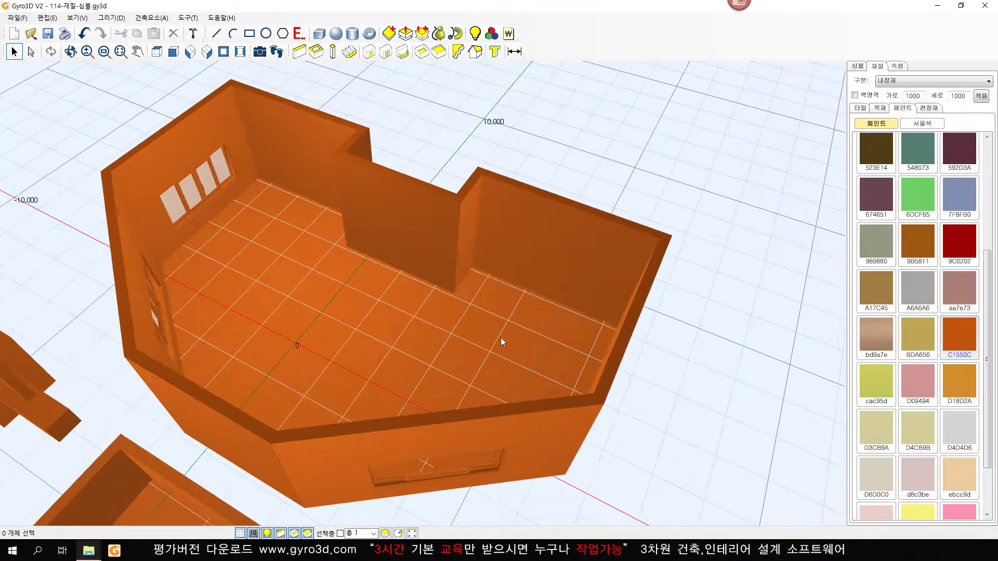
{"action": "left_click", "coordinate": [240, 533]}
{"action": "left_click", "coordinate": [860, 108]}
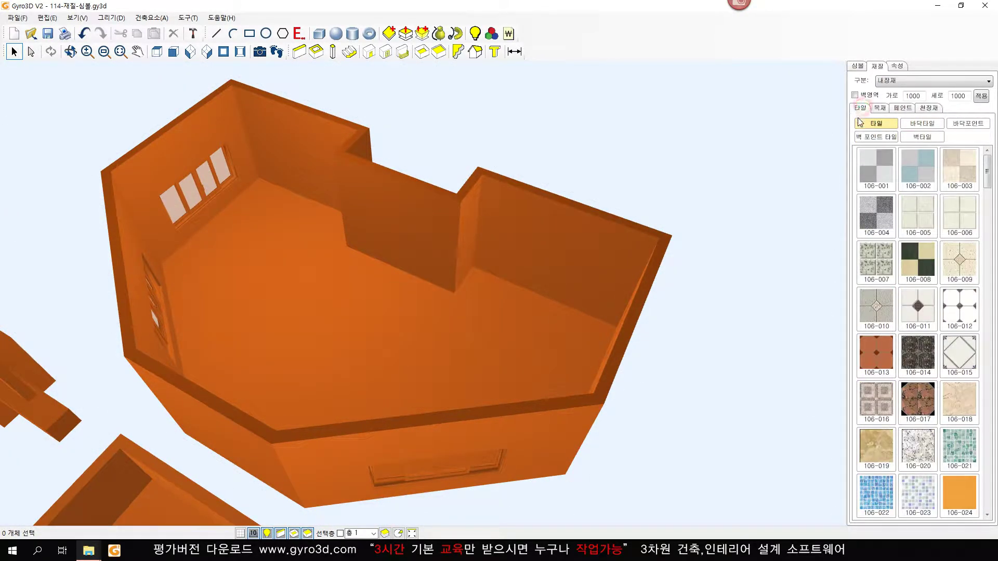
{"action": "left_click_drag", "start_coordinate": [988, 173], "coordinate": [989, 238]}
{"action": "left_click", "coordinate": [918, 278]}
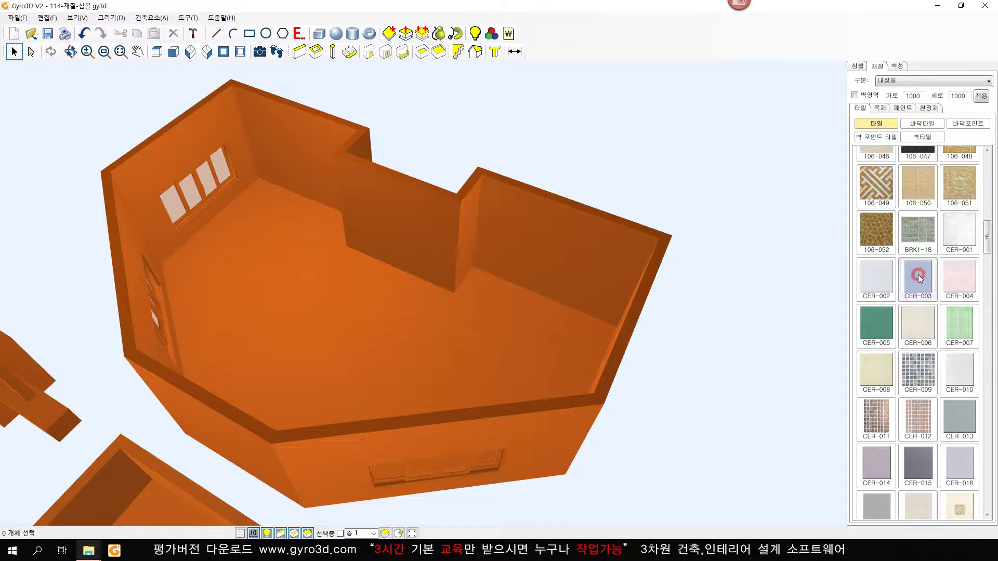
{"action": "left_click", "coordinate": [441, 327]}
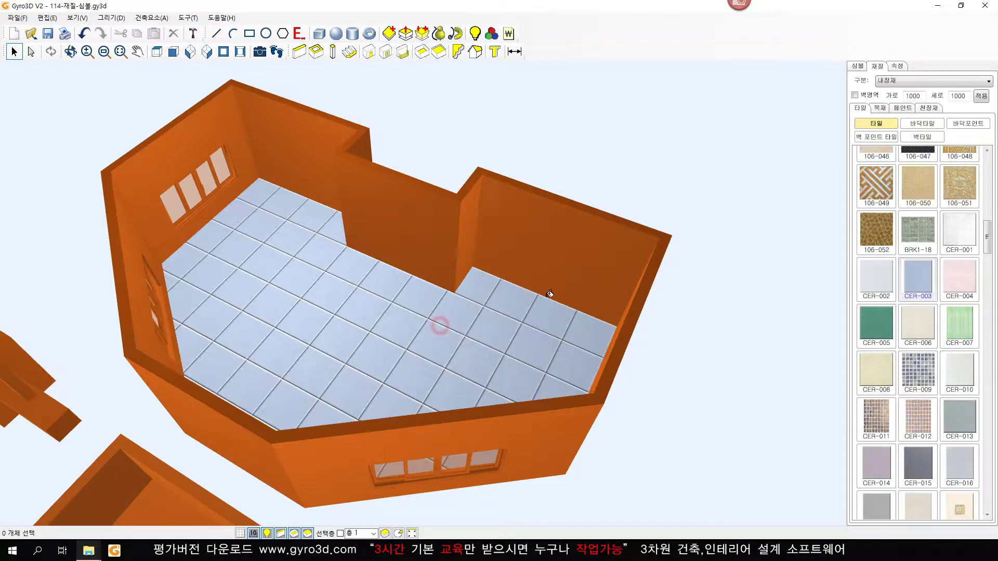
Apply the CER-003 tile to the three adjoining wall faces around the large room's inner corner
{"action": "left_click", "coordinate": [558, 264]}
{"action": "left_click", "coordinate": [466, 244]}
{"action": "left_click", "coordinate": [434, 244]}
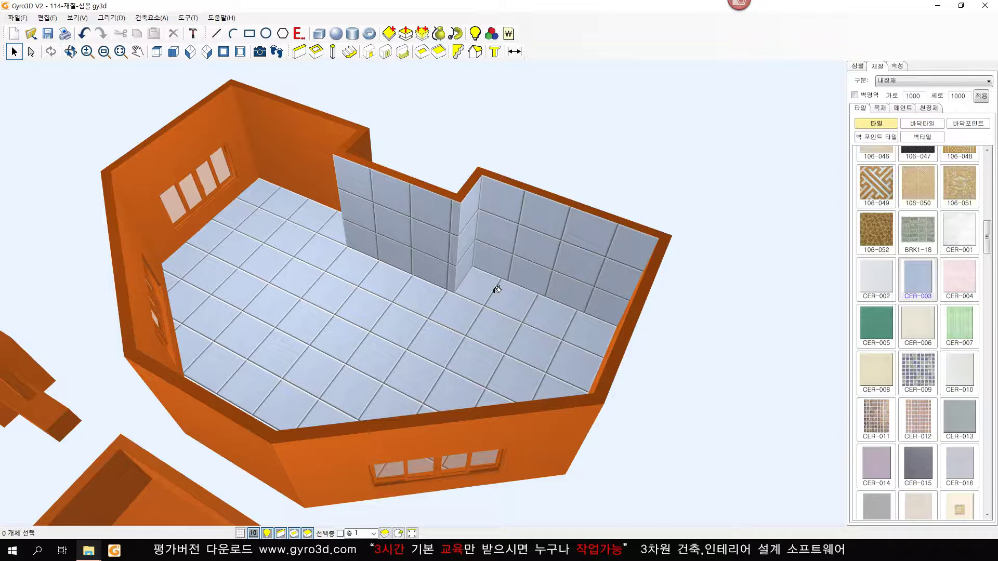
Set the material tile size to 600 wide by 600 high and apply it
{"action": "double_click", "coordinate": [912, 96]}
{"action": "type", "text": "600"}
{"action": "double_click", "coordinate": [957, 95]}
{"action": "type", "text": "600"}
{"action": "left_click", "coordinate": [978, 96]}
Apply the CER-004 tile to the three tiled wall faces and the floor of the large room
{"action": "left_click", "coordinate": [917, 280]}
{"action": "left_click", "coordinate": [883, 278]}
{"action": "left_click", "coordinate": [959, 281]}
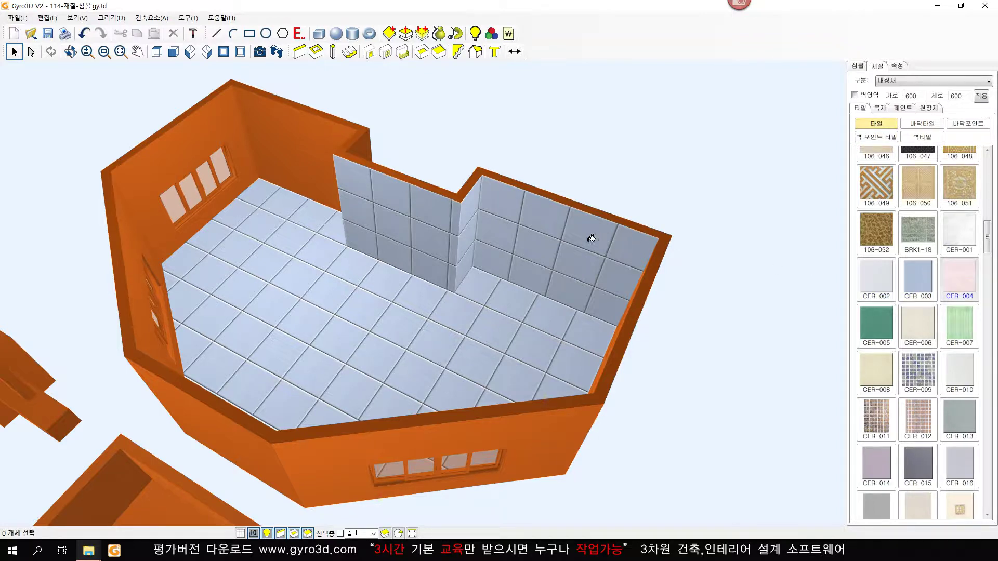
{"action": "left_click", "coordinate": [532, 228]}
{"action": "left_click", "coordinate": [476, 220]}
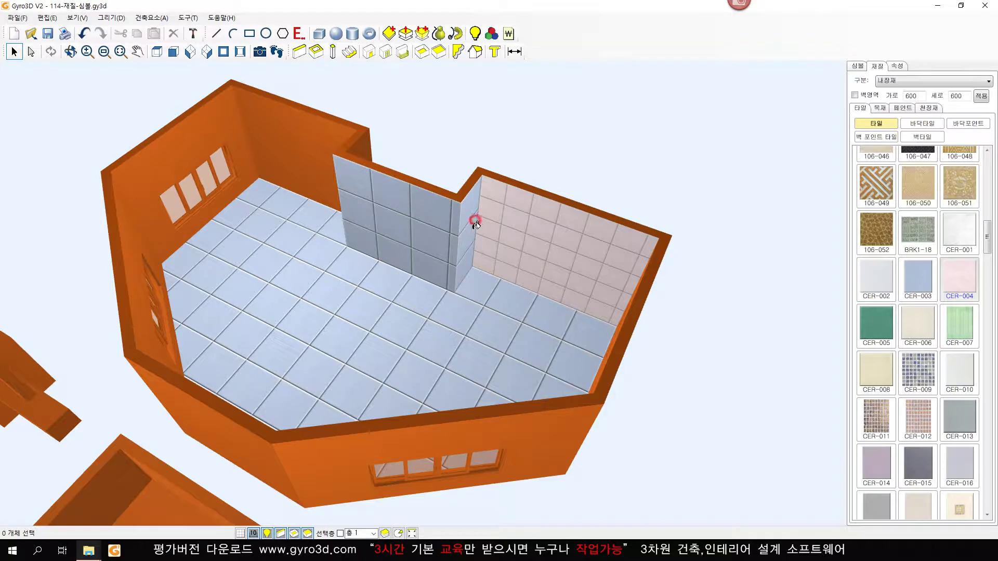
{"action": "left_click", "coordinate": [433, 221]}
{"action": "left_click", "coordinate": [483, 316]}
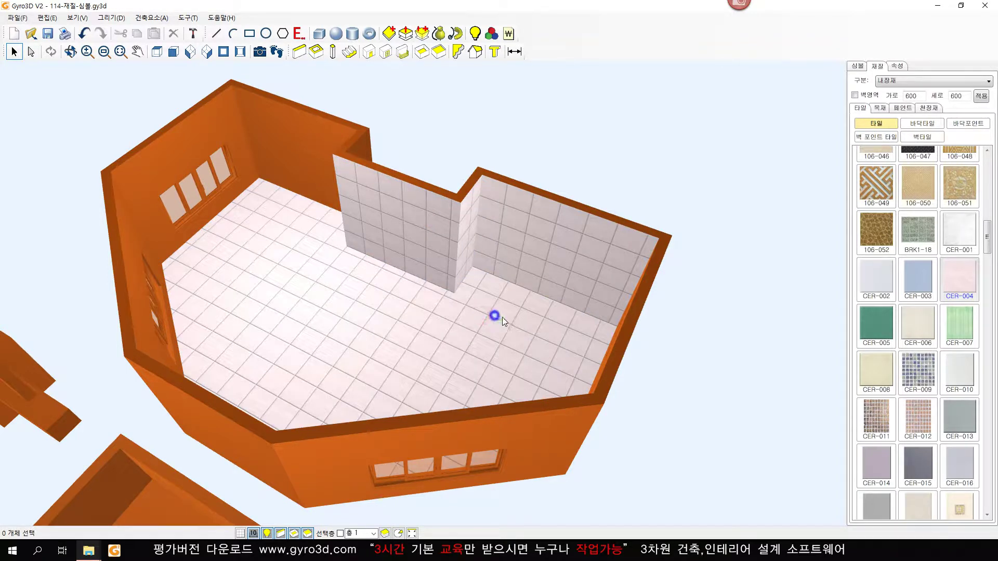
Select the floor surface and shift its tile texture to a U offset of -0.19, checking against the wall corner
{"action": "scroll", "coordinate": [442, 323], "scroll_direction": "up", "scroll_amount": 5}
{"action": "middle_click_drag", "start_coordinate": [451, 322], "coordinate": [397, 390]}
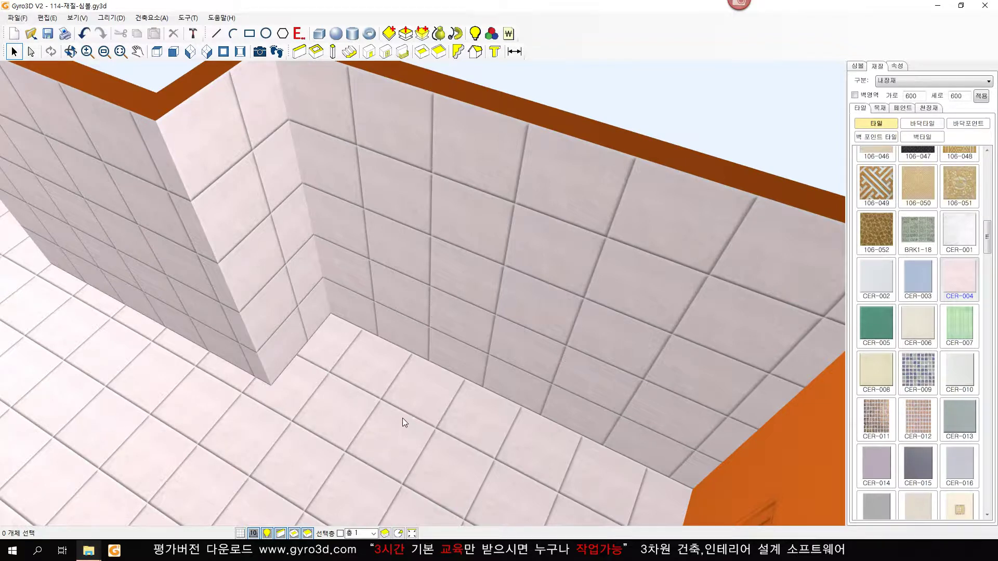
{"action": "left_click", "coordinate": [33, 53]}
{"action": "left_click", "coordinate": [350, 384]}
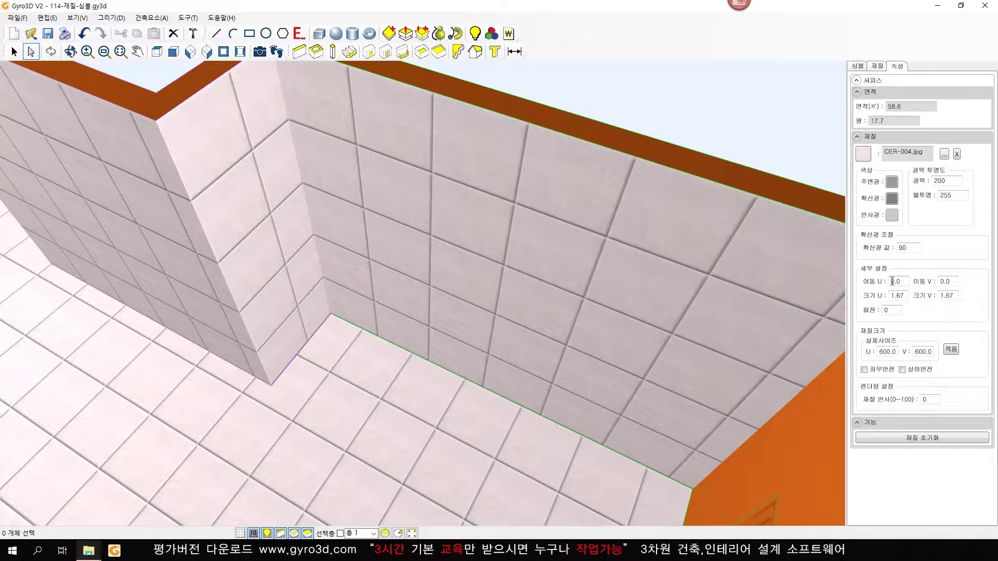
{"action": "left_click", "coordinate": [896, 280]}
{"action": "scroll", "coordinate": [896, 280], "scroll_direction": "down", "scroll_amount": 5}
{"action": "scroll", "coordinate": [896, 281], "scroll_direction": "down", "scroll_amount": 11}
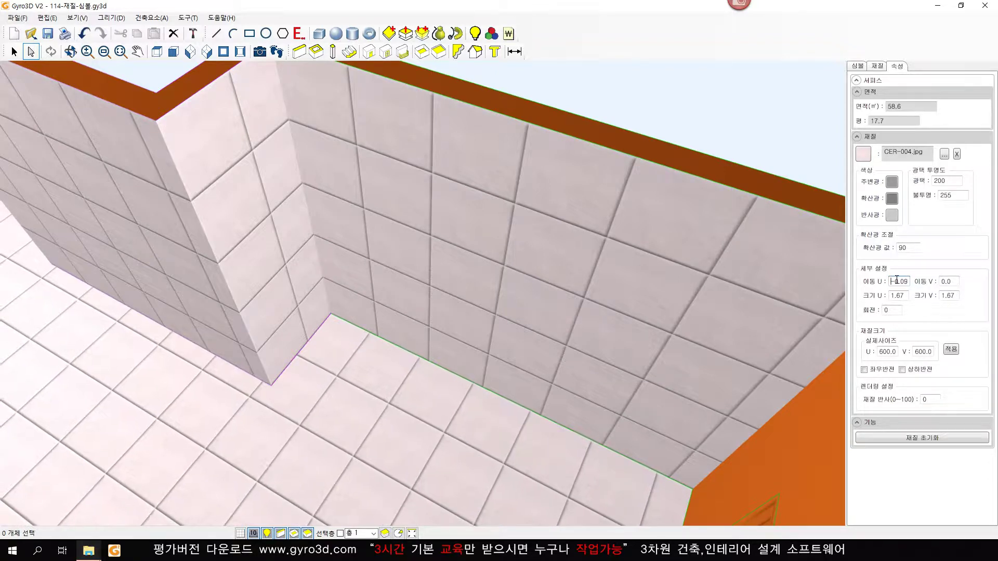
{"action": "scroll", "coordinate": [897, 281], "scroll_direction": "down", "scroll_amount": 3}
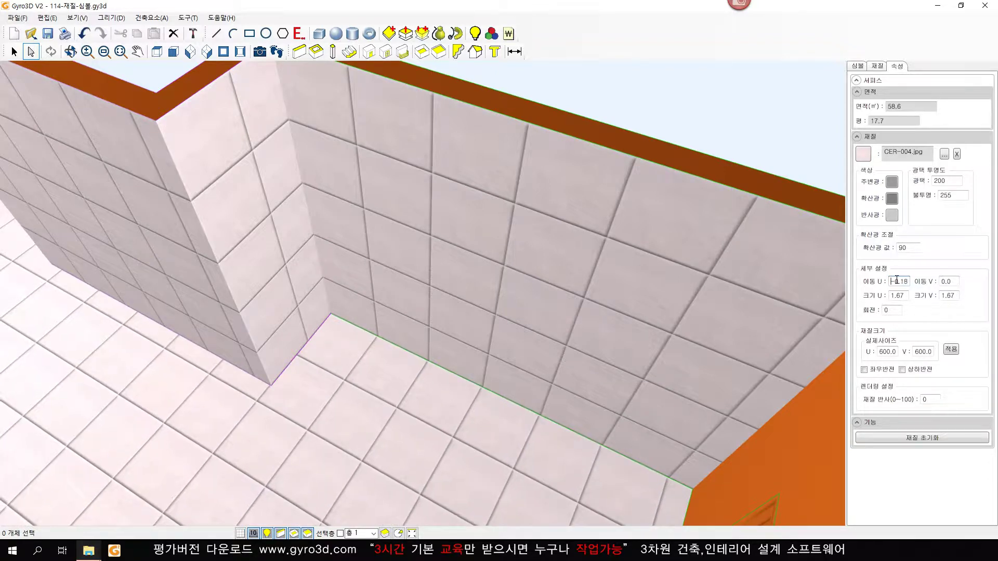
Set the floor texture's V offset to -0.18 and end the surface selection
{"action": "left_click", "coordinate": [950, 282]}
{"action": "scroll", "coordinate": [950, 282], "scroll_direction": "down", "scroll_amount": 3}
{"action": "scroll", "coordinate": [951, 282], "scroll_direction": "down", "scroll_amount": 14}
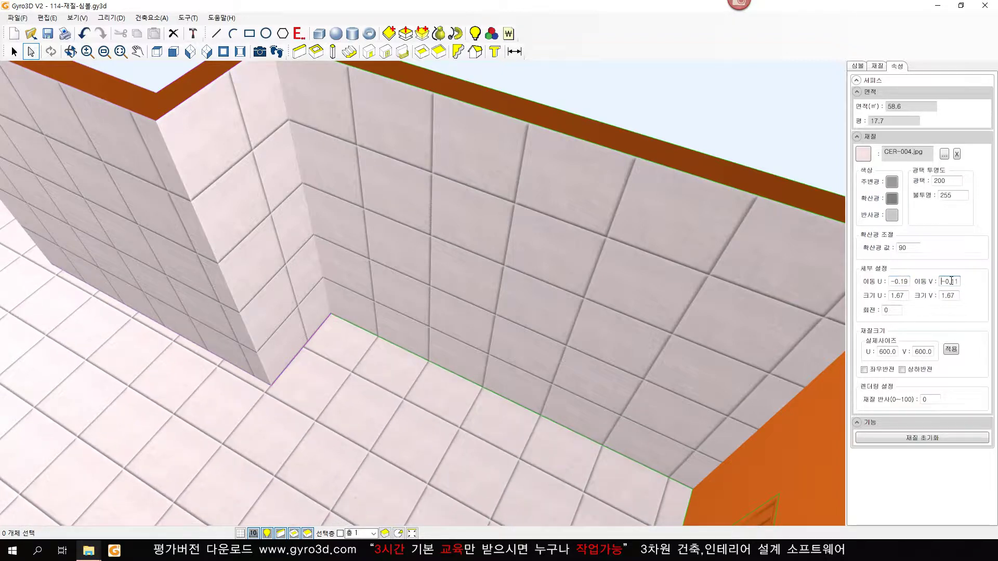
{"action": "scroll", "coordinate": [951, 281], "scroll_direction": "down", "scroll_amount": 2}
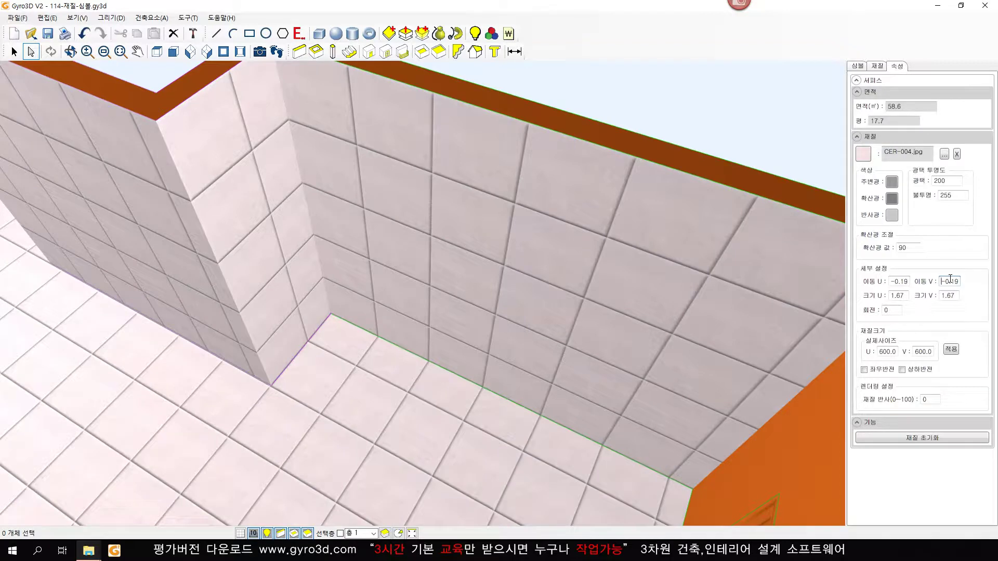
{"action": "scroll", "coordinate": [950, 280], "scroll_direction": "up", "scroll_amount": 1}
{"action": "key", "text": "Escape"}
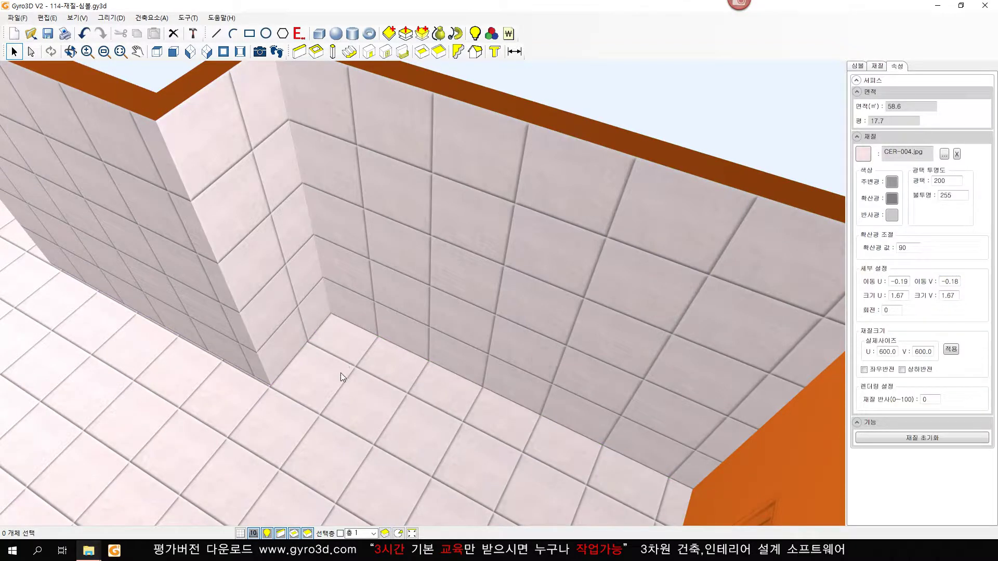
Draw a box about 1213 by 1201 along the tile joints of the tiled back wall, with a thickness of 1
{"action": "scroll", "coordinate": [372, 319], "scroll_direction": "down", "scroll_amount": 2}
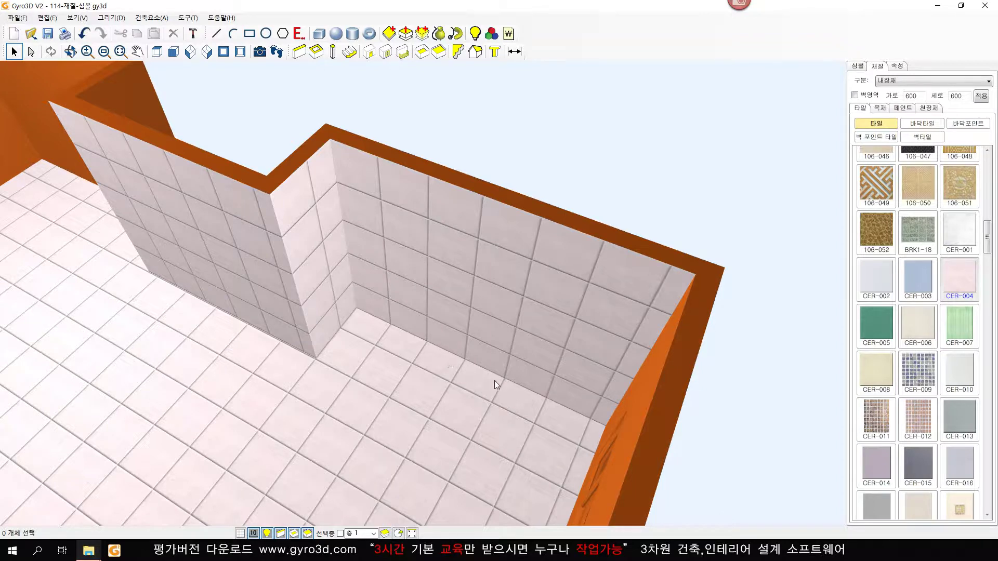
{"action": "scroll", "coordinate": [494, 381], "scroll_direction": "up", "scroll_amount": 3}
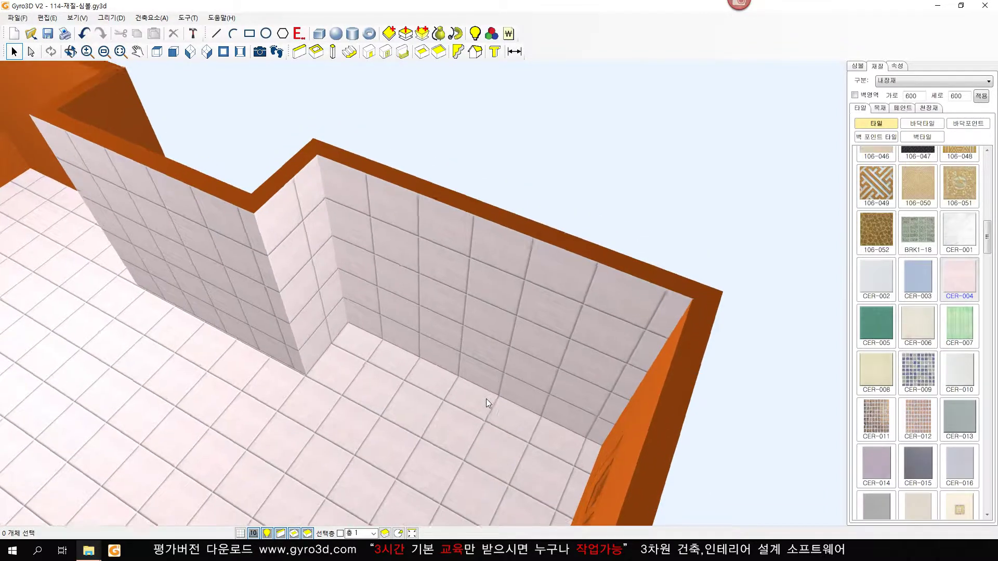
{"action": "scroll", "coordinate": [485, 398], "scroll_direction": "up", "scroll_amount": 3}
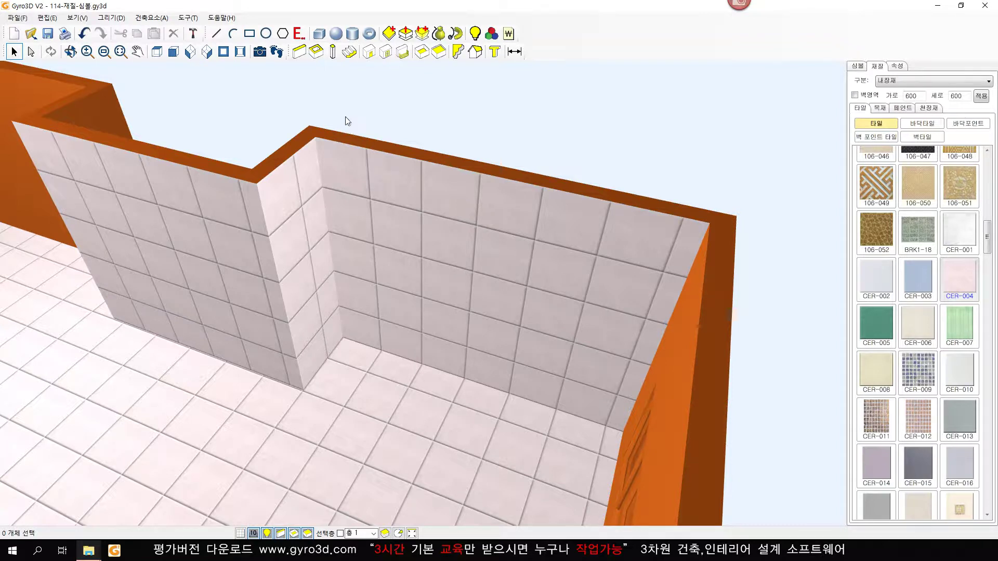
{"action": "left_click", "coordinate": [321, 36]}
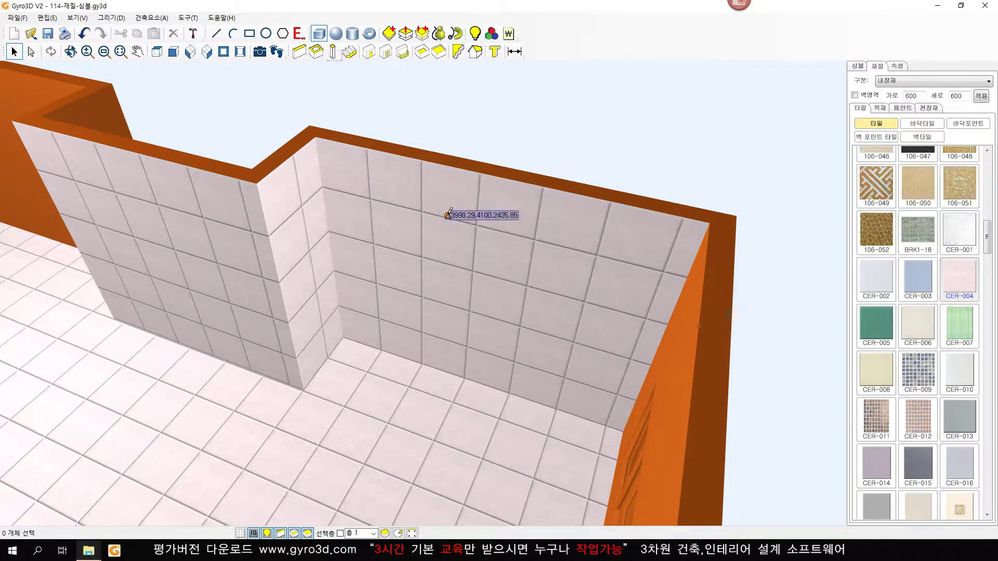
{"action": "scroll", "coordinate": [448, 214], "scroll_direction": "up", "scroll_amount": 1}
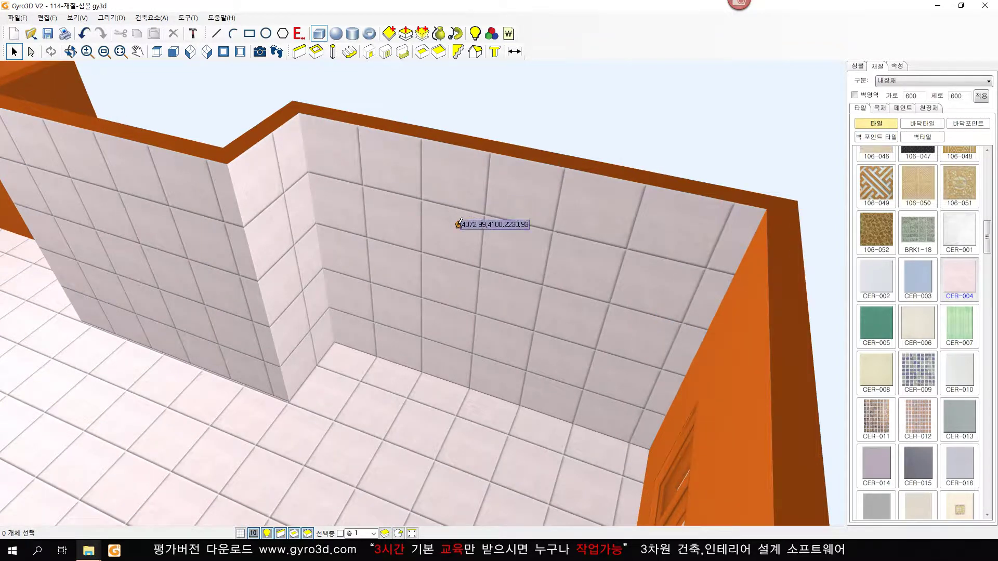
{"action": "left_click", "coordinate": [421, 199]}
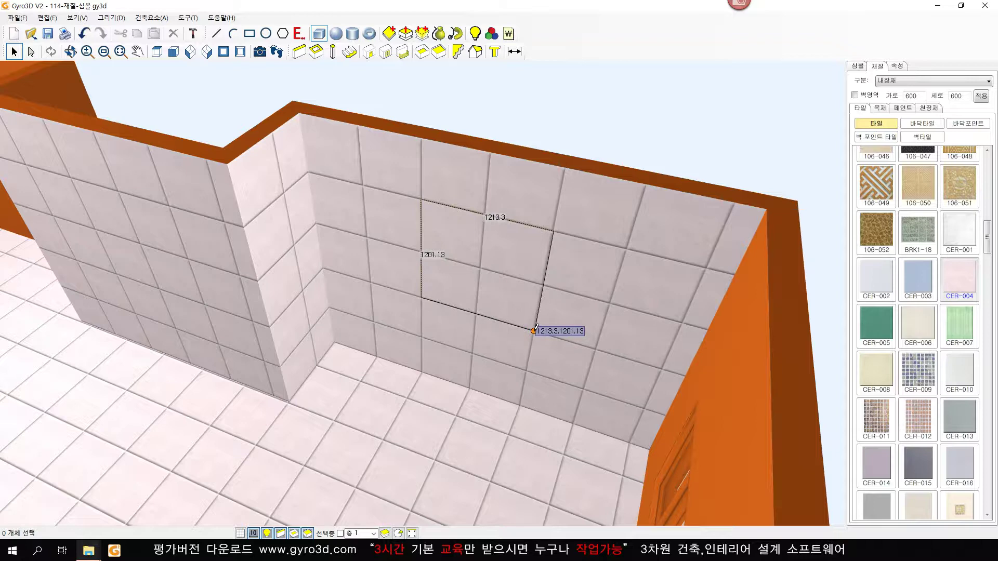
{"action": "left_click", "coordinate": [534, 329]}
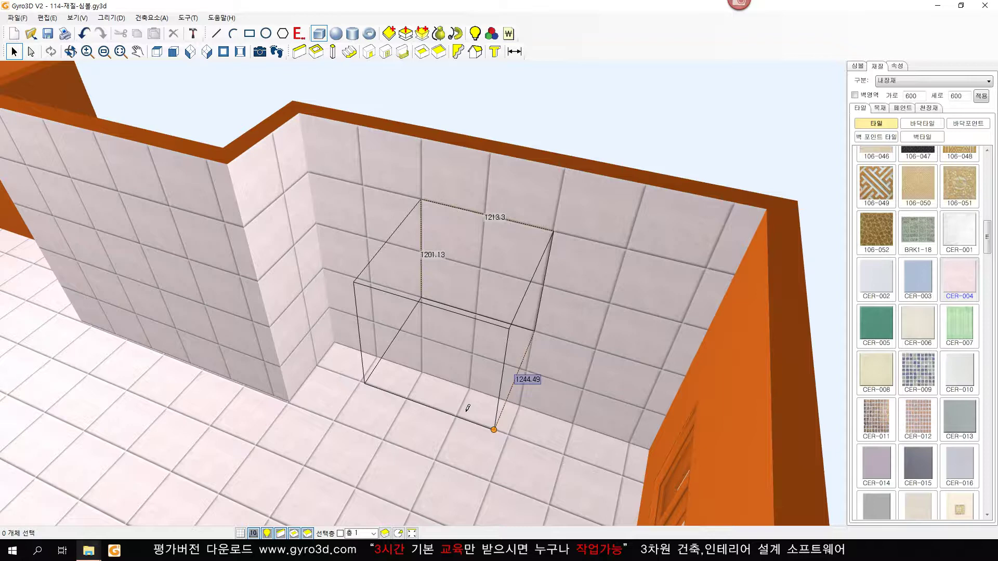
{"action": "type", "text": "1"}
{"action": "key", "text": "Return"}
{"action": "key", "text": "Escape"}
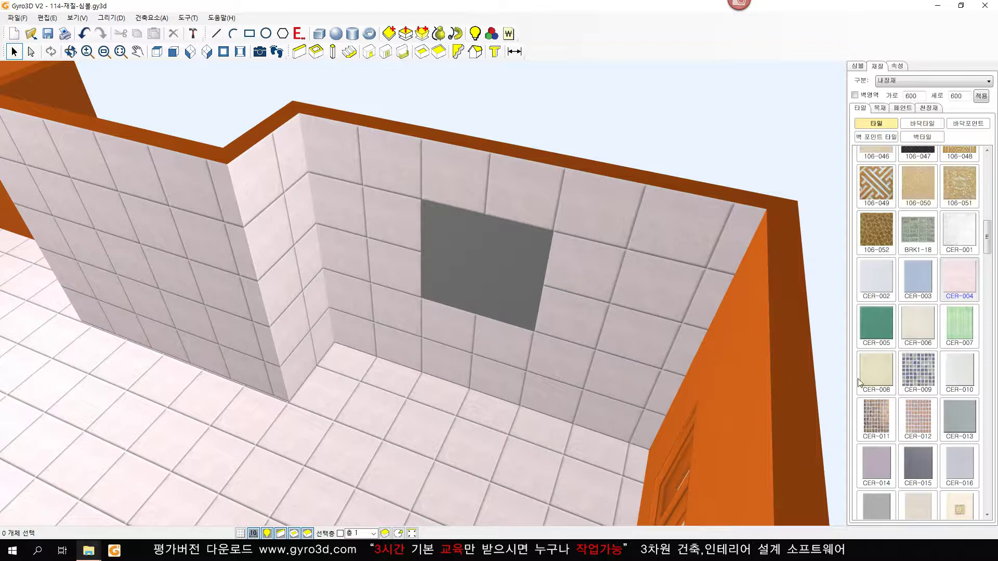
Apply the black CER-023 tile to the thin wall panel and set that surface's texture V offset to -0.2
{"action": "left_click_drag", "start_coordinate": [990, 244], "coordinate": [990, 268]}
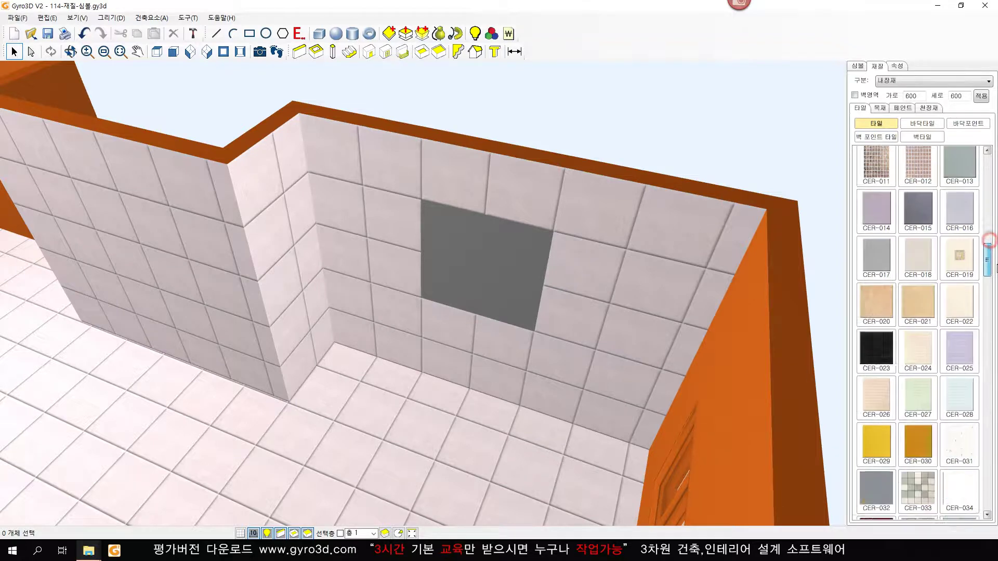
{"action": "left_click", "coordinate": [470, 253]}
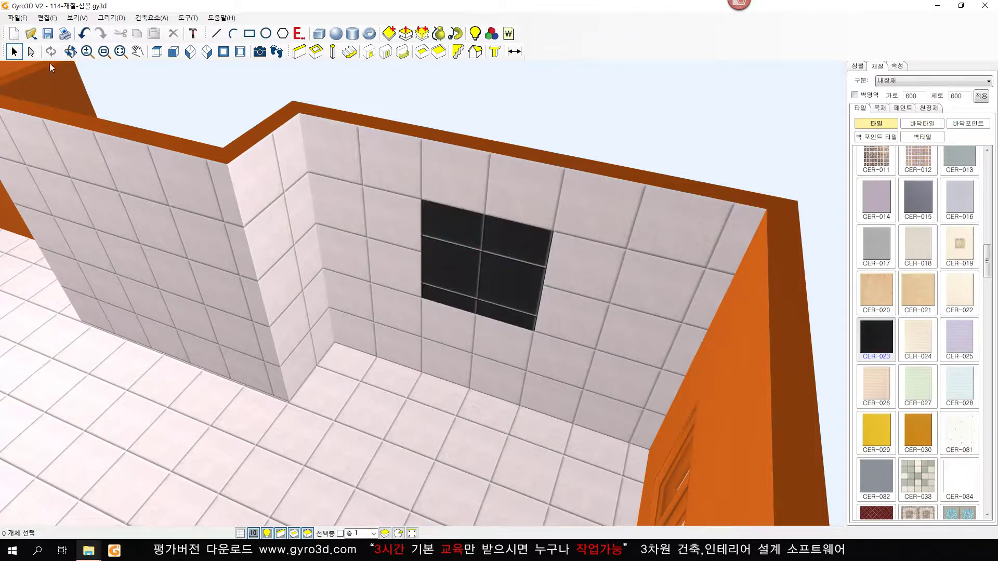
{"action": "left_click", "coordinate": [31, 51]}
{"action": "left_click", "coordinate": [494, 263]}
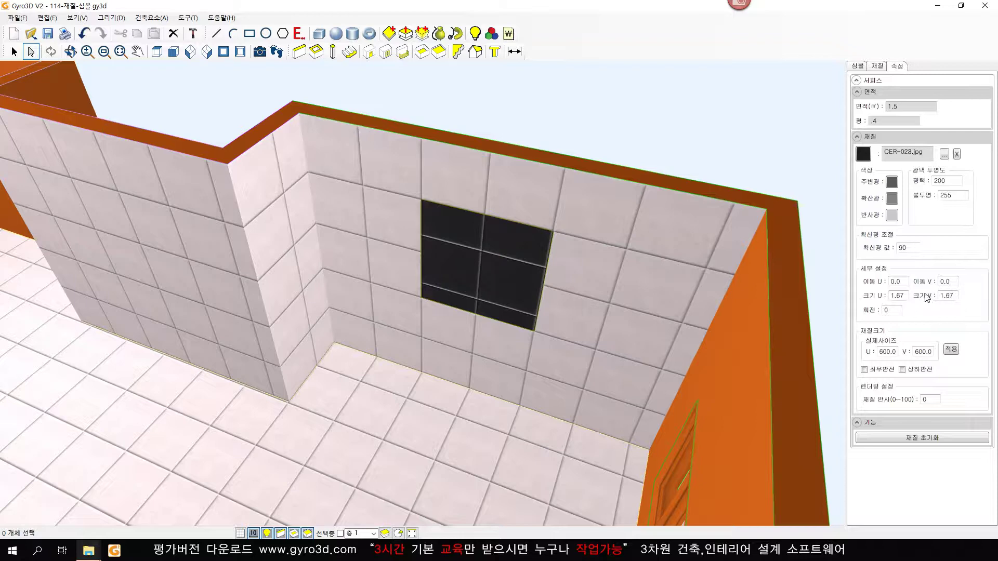
{"action": "double_click", "coordinate": [950, 281]}
{"action": "type", "text": "-0.04"}
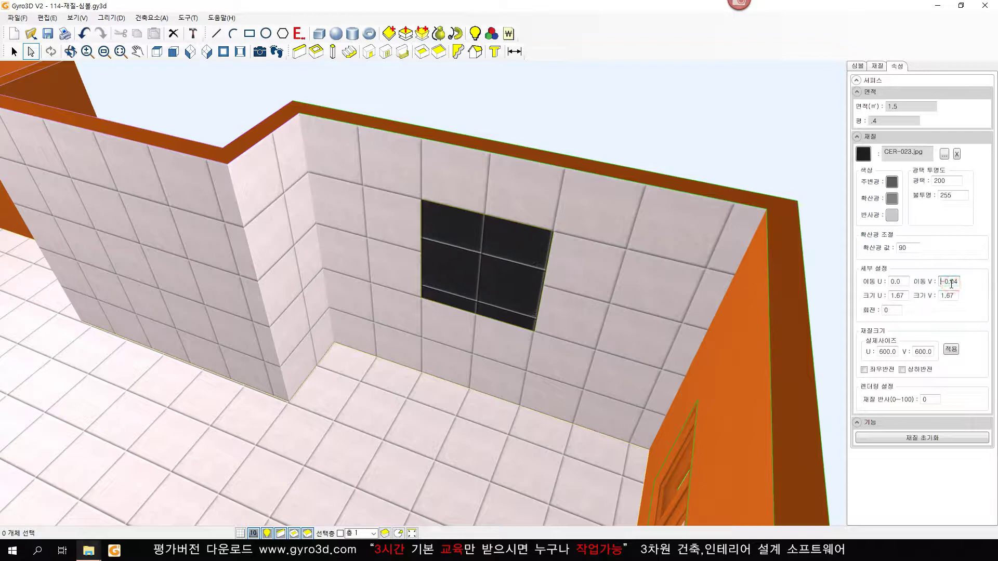
{"action": "scroll", "coordinate": [951, 283], "scroll_direction": "down", "scroll_amount": 13}
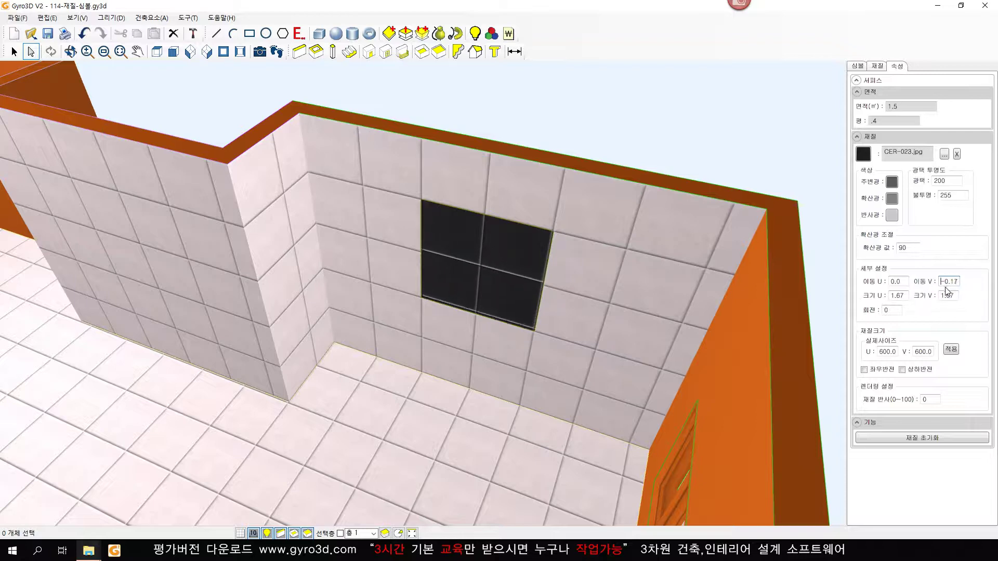
{"action": "scroll", "coordinate": [947, 291], "scroll_direction": "down", "scroll_amount": 1}
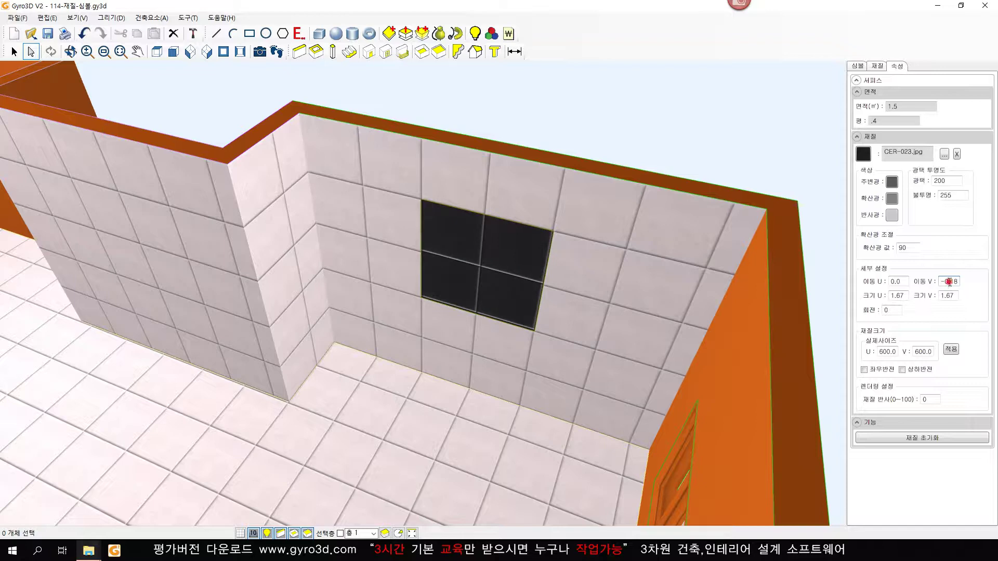
{"action": "scroll", "coordinate": [950, 282], "scroll_direction": "down", "scroll_amount": 1}
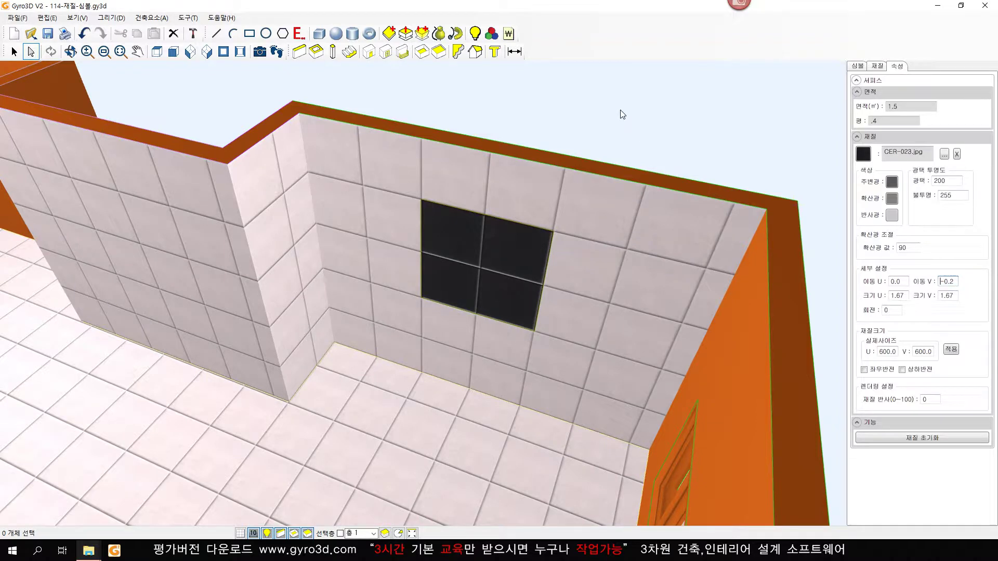
{"action": "left_click", "coordinate": [619, 107]}
{"action": "left_click", "coordinate": [663, 110]}
{"action": "middle_click_drag", "start_coordinate": [656, 117], "coordinate": [486, 267]}
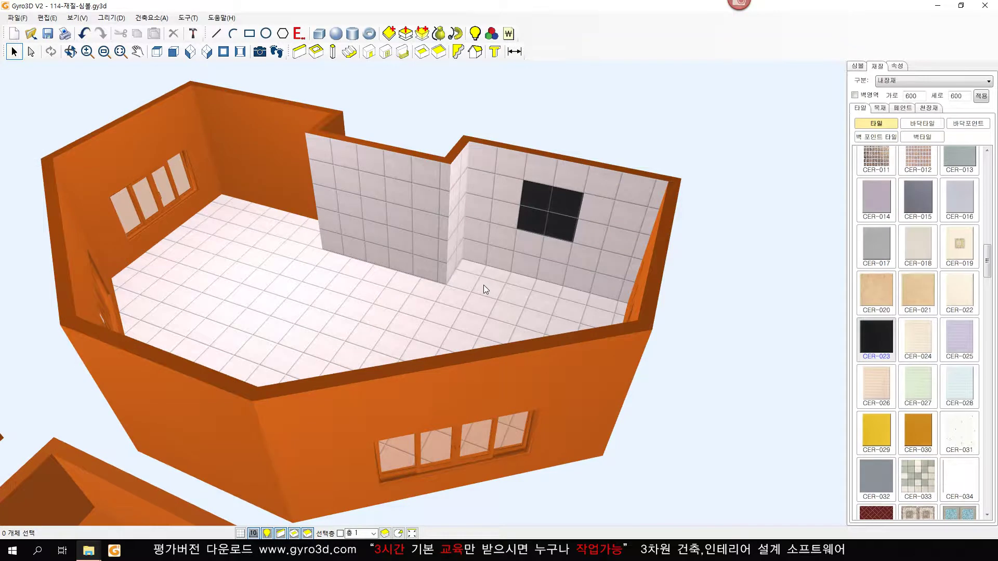
{"action": "middle_click_drag", "start_coordinate": [490, 293], "coordinate": [479, 294]}
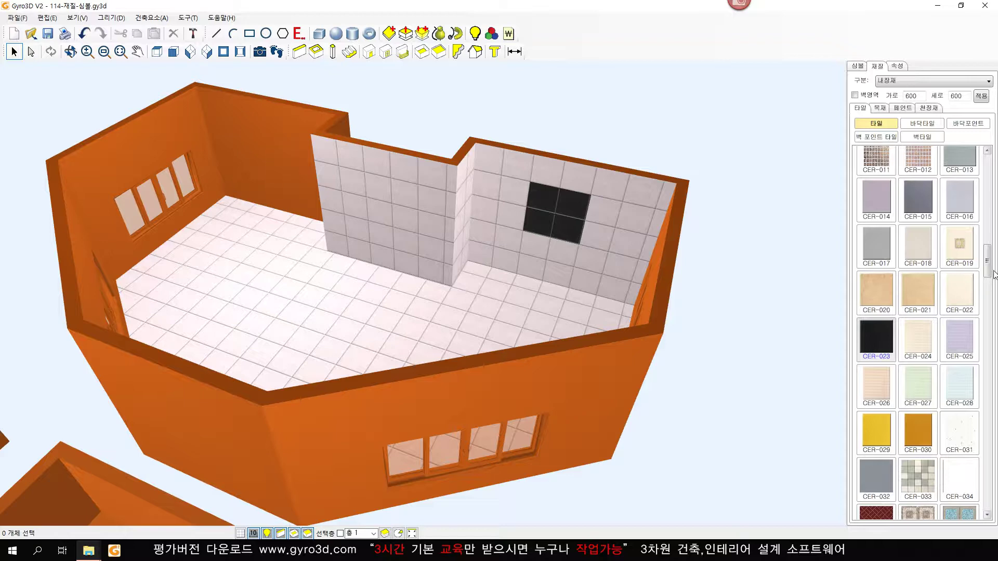
{"action": "left_click_drag", "start_coordinate": [987, 262], "coordinate": [987, 211]}
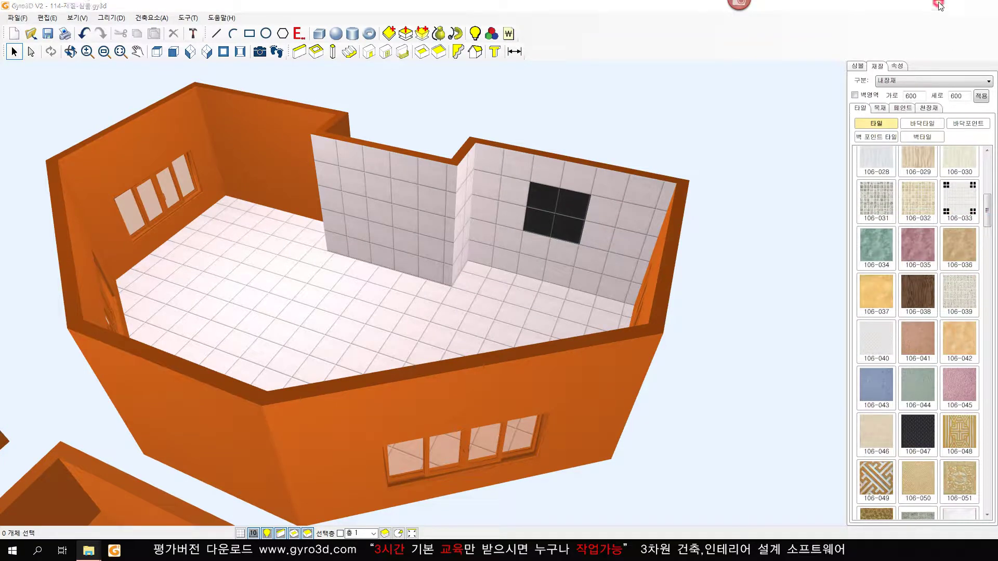
Switch to File Explorer and open the m-재질 folder inside 1-자이로3D 기본교육자료
{"action": "left_click", "coordinate": [939, 6]}
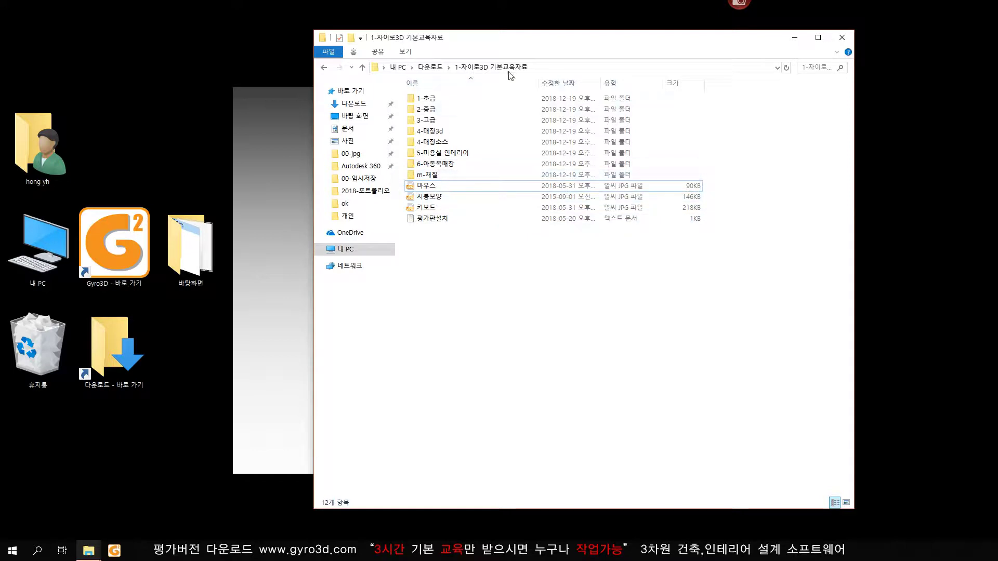
{"action": "double_click", "coordinate": [433, 176]}
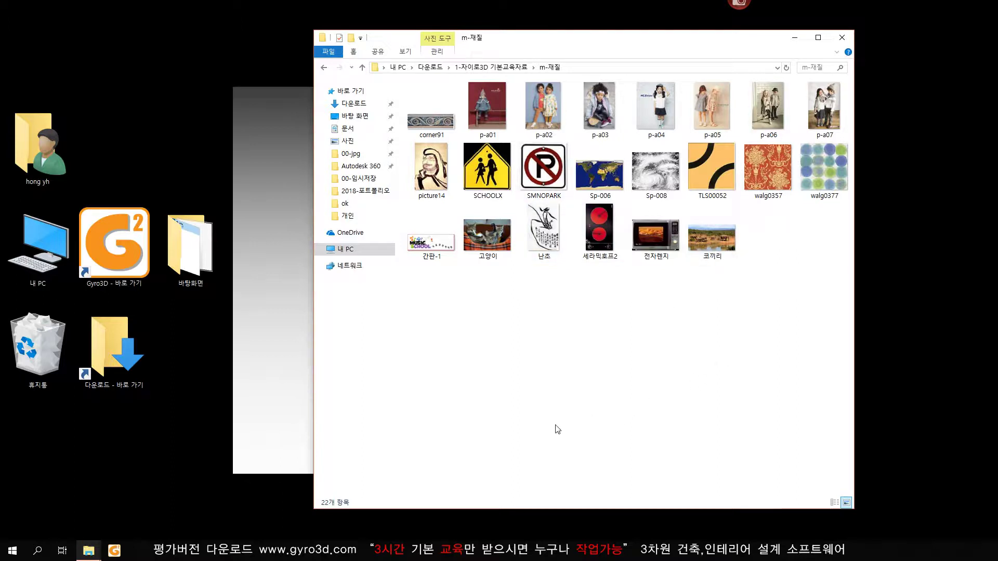
Bring the m-재질 image folder in front of the Gyro3D model and place it so the room's floor and adjoining walls stay reachable
{"action": "left_click_drag", "start_coordinate": [634, 41], "coordinate": [644, 44]}
{"action": "key", "text": "alt+Tab"}
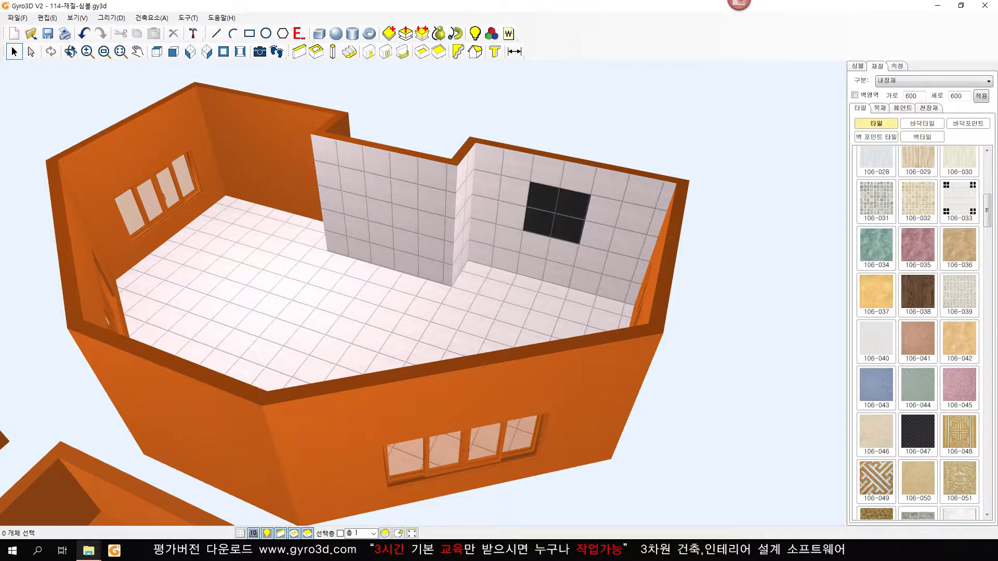
{"action": "key", "text": "alt+Tab"}
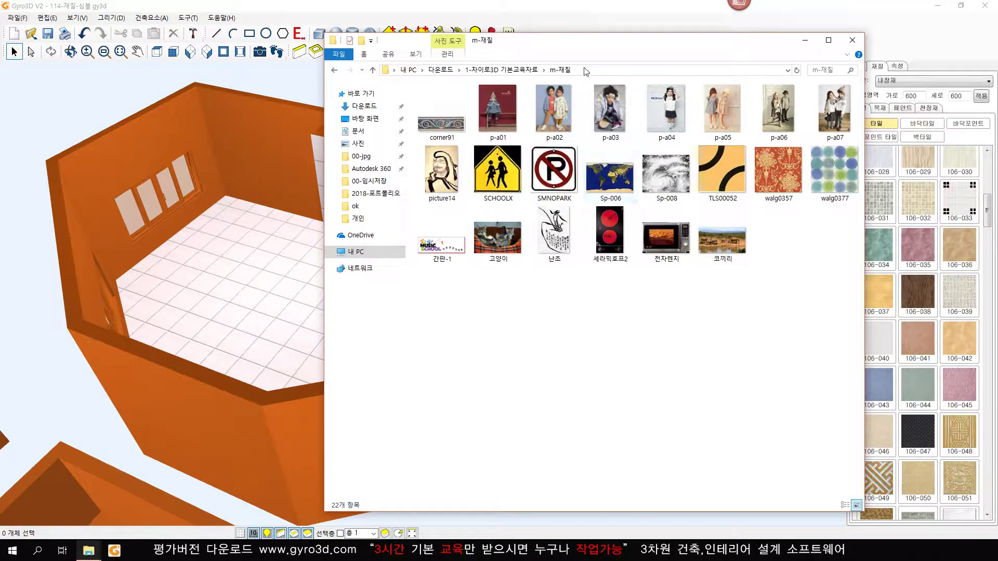
{"action": "left_click_drag", "start_coordinate": [583, 50], "coordinate": [697, 53]}
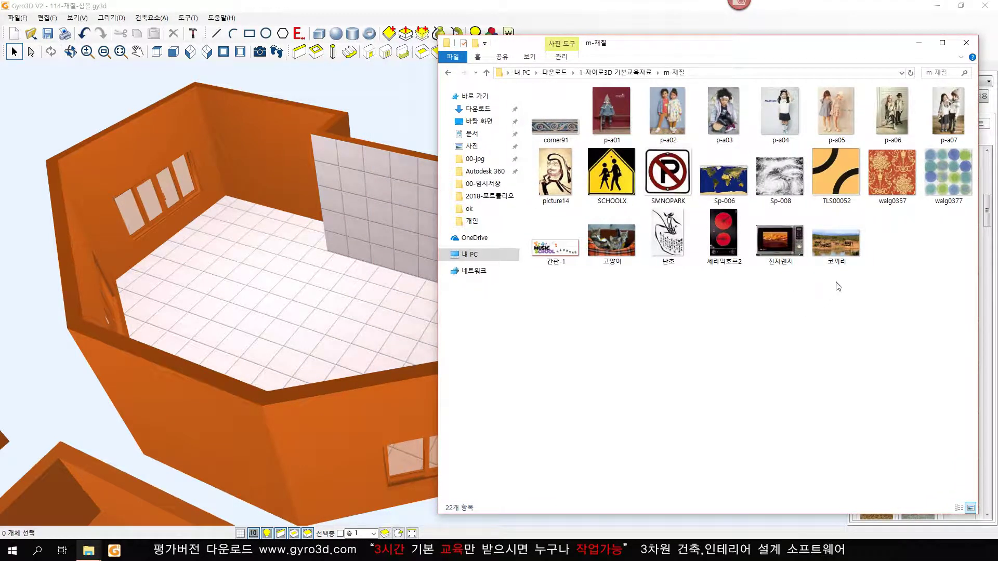
Apply the p-a01 image to the projecting tiled wall, and picture14 followed by SMNOPARK to the floor
{"action": "left_click_drag", "start_coordinate": [615, 100], "coordinate": [391, 195]}
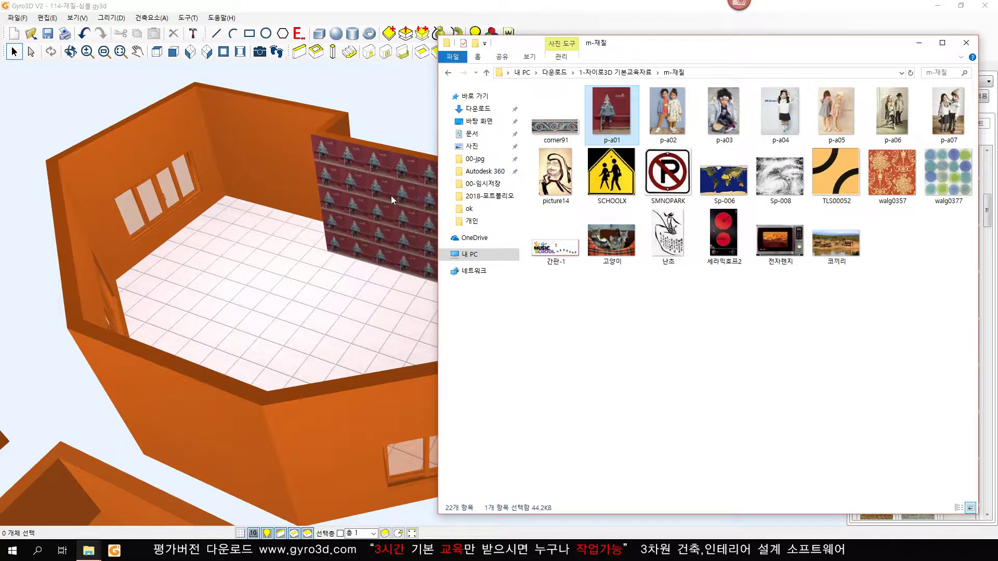
{"action": "left_click_drag", "start_coordinate": [562, 198], "coordinate": [263, 283]}
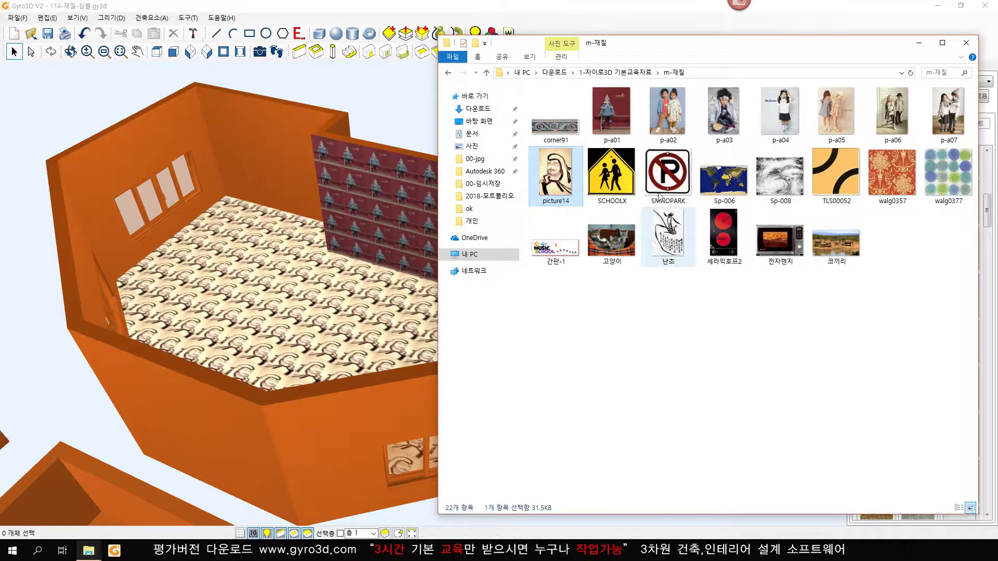
{"action": "left_click_drag", "start_coordinate": [666, 173], "coordinate": [308, 301]}
Apply the 고양이 image to the back wall beside the projection and 세라믹호프2 to the adjacent window wall, and return to the model
{"action": "left_click", "coordinate": [612, 248]}
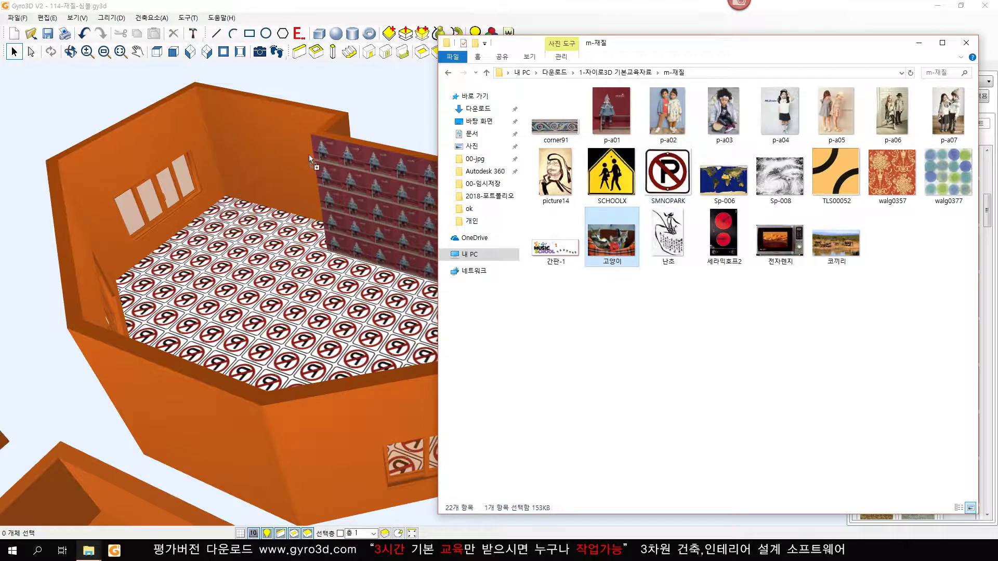
{"action": "left_click_drag", "start_coordinate": [371, 193], "coordinate": [271, 156]}
{"action": "left_click_drag", "start_coordinate": [724, 237], "coordinate": [146, 141]}
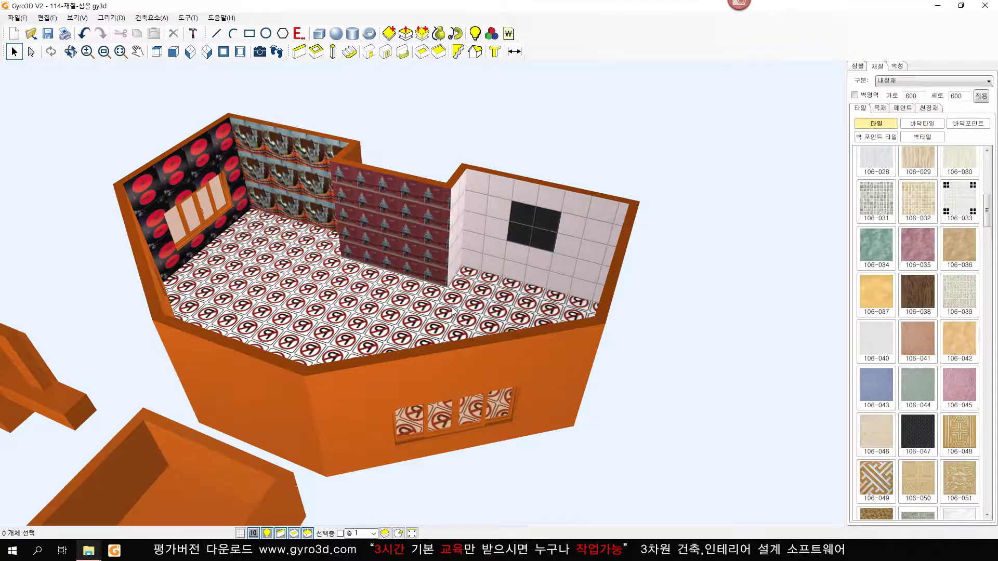
{"action": "left_click", "coordinate": [737, 278]}
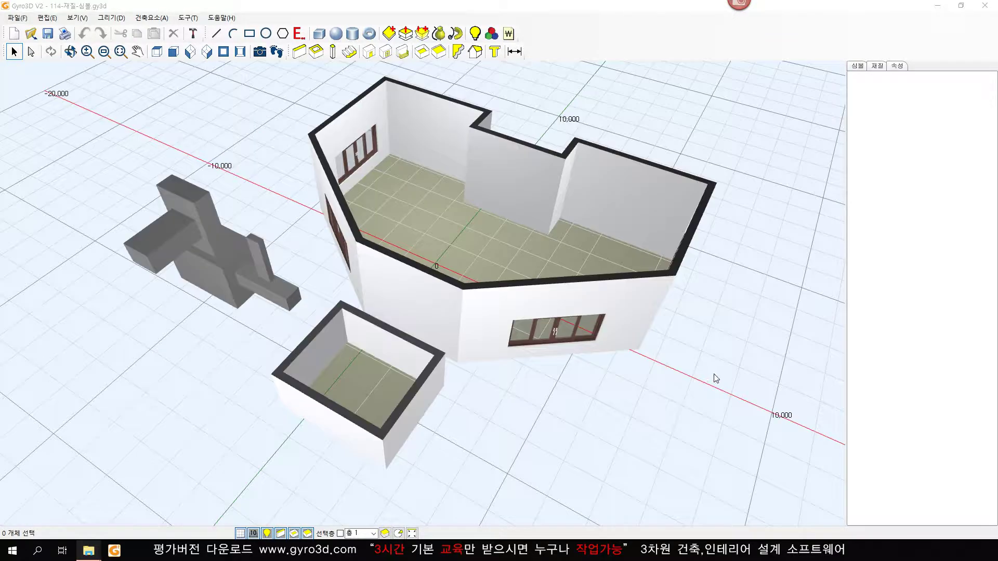
Browse the symbol library's 가정용가구, 상업용공간 and 사무용가구 categories and their subcategories
{"action": "left_click", "coordinate": [712, 374]}
{"action": "left_click", "coordinate": [854, 69]}
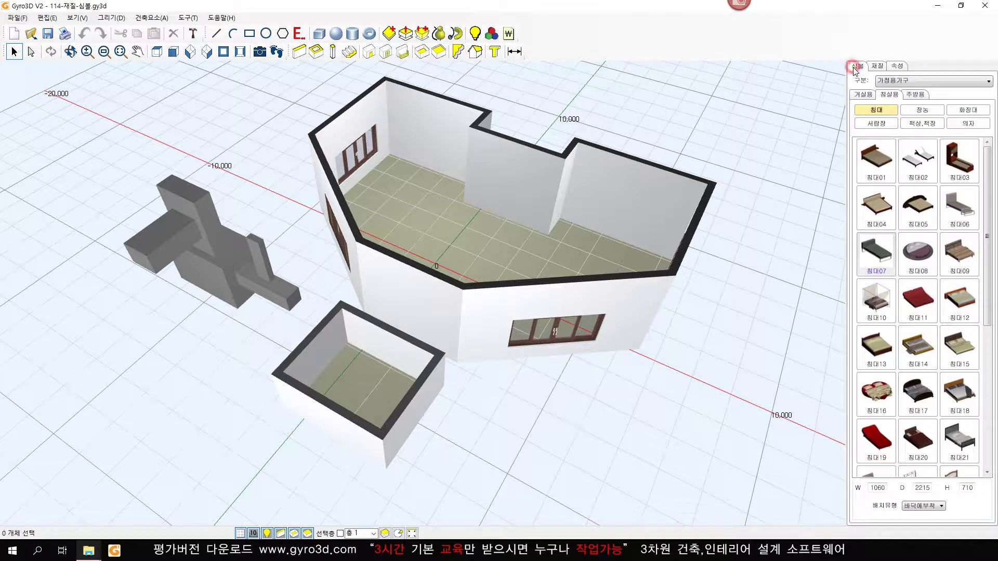
{"action": "left_click", "coordinate": [863, 95]}
{"action": "left_click", "coordinate": [889, 95]}
{"action": "left_click", "coordinate": [915, 94]}
{"action": "left_click", "coordinate": [901, 80]}
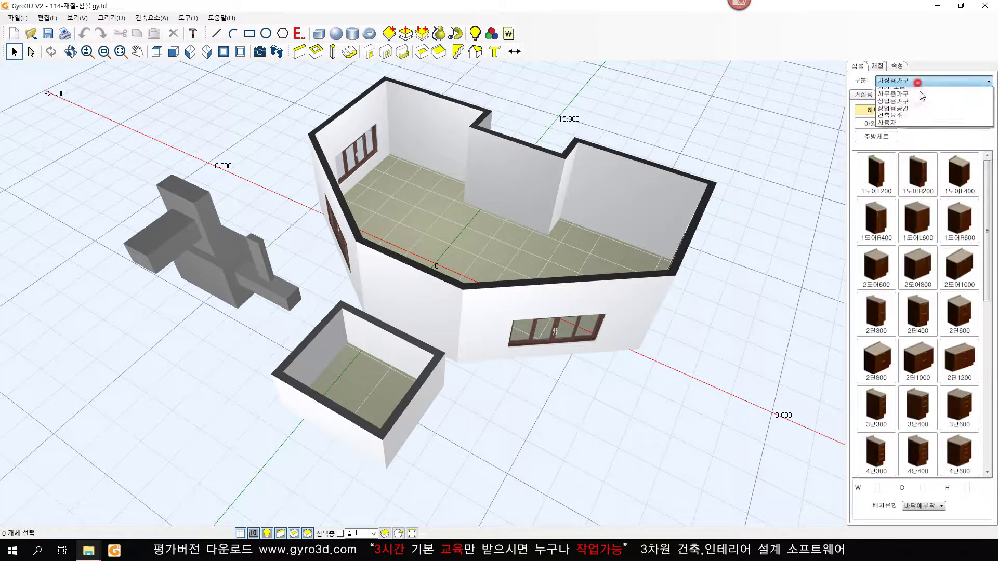
{"action": "left_click", "coordinate": [894, 106]}
{"action": "left_click", "coordinate": [902, 80]}
{"action": "left_click", "coordinate": [907, 121]}
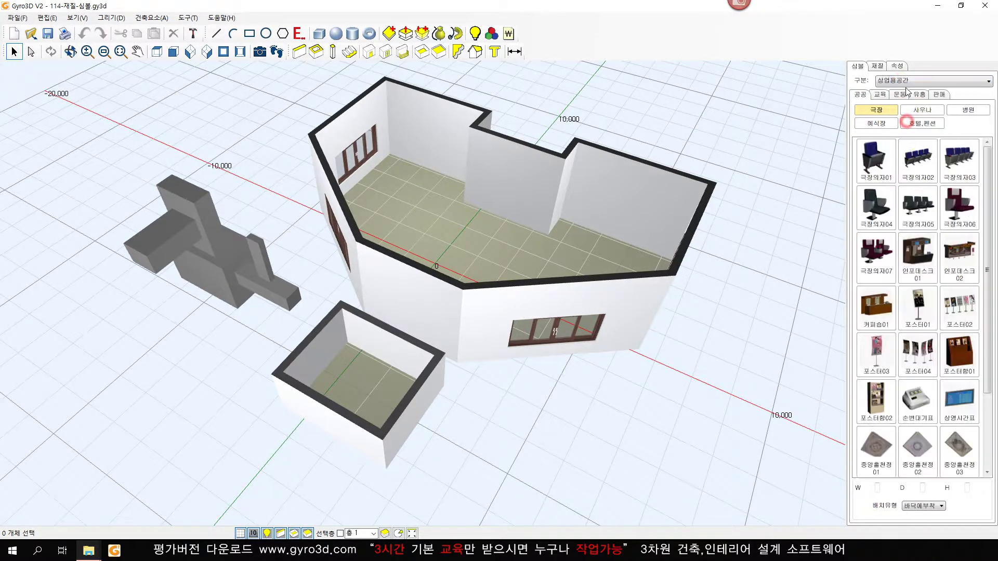
{"action": "left_click", "coordinate": [908, 80]}
{"action": "left_click", "coordinate": [894, 106]}
{"action": "left_click", "coordinate": [890, 95]}
{"action": "left_click", "coordinate": [912, 94]}
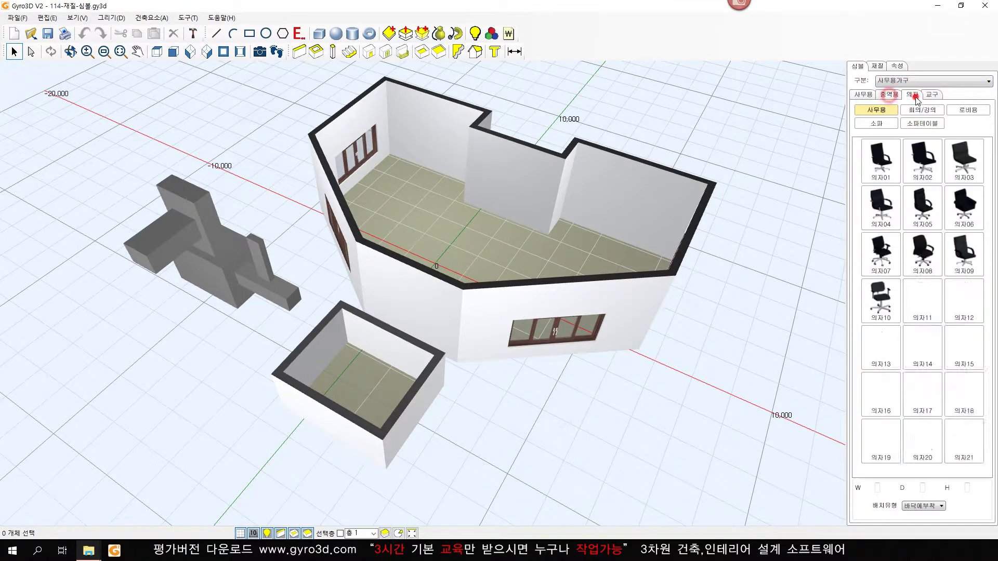
{"action": "left_click", "coordinate": [932, 95]}
{"action": "left_click", "coordinate": [863, 95]}
Place three 침대07 bed symbols from the 가정용가구 bedroom category on the open ground beside the large building
{"action": "left_click", "coordinate": [901, 82]}
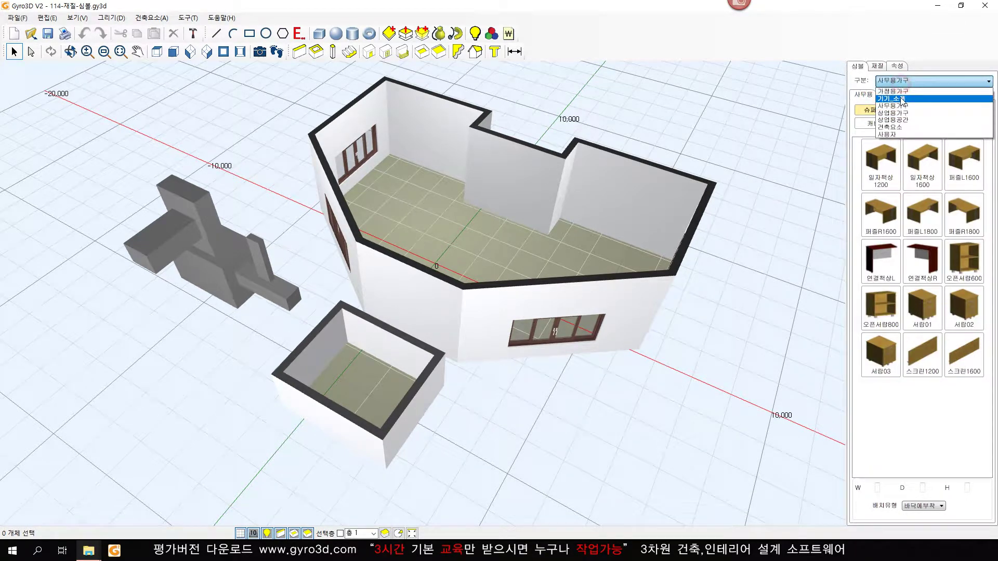
{"action": "left_click", "coordinate": [897, 93]}
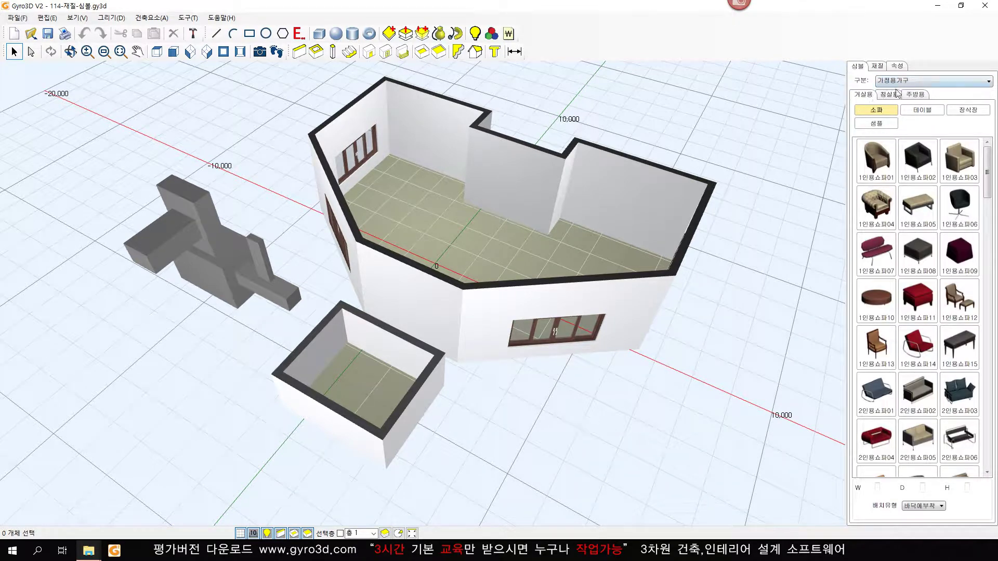
{"action": "left_click", "coordinate": [890, 94]}
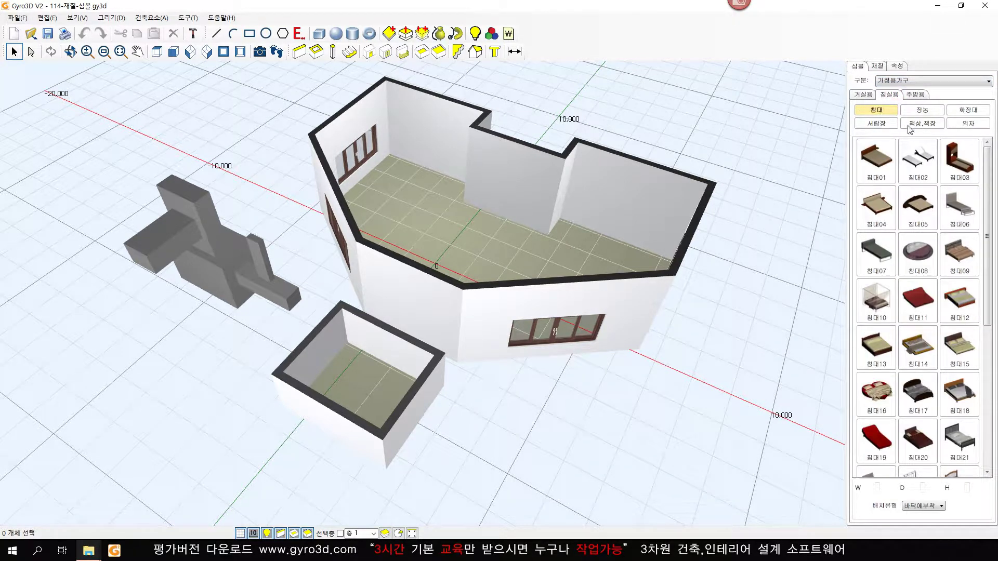
{"action": "middle_click_drag", "start_coordinate": [829, 275], "coordinate": [834, 301]}
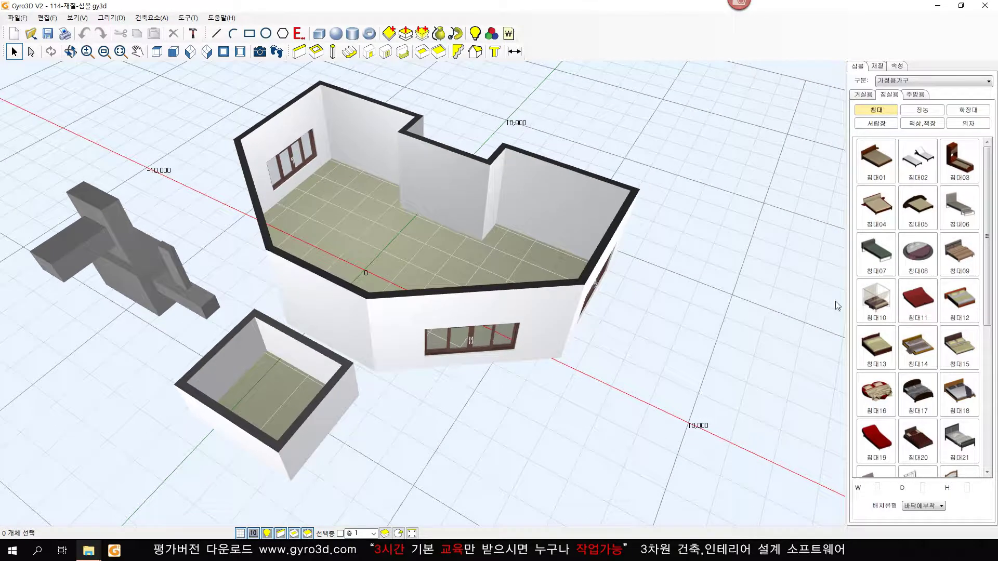
{"action": "left_click", "coordinate": [877, 255]}
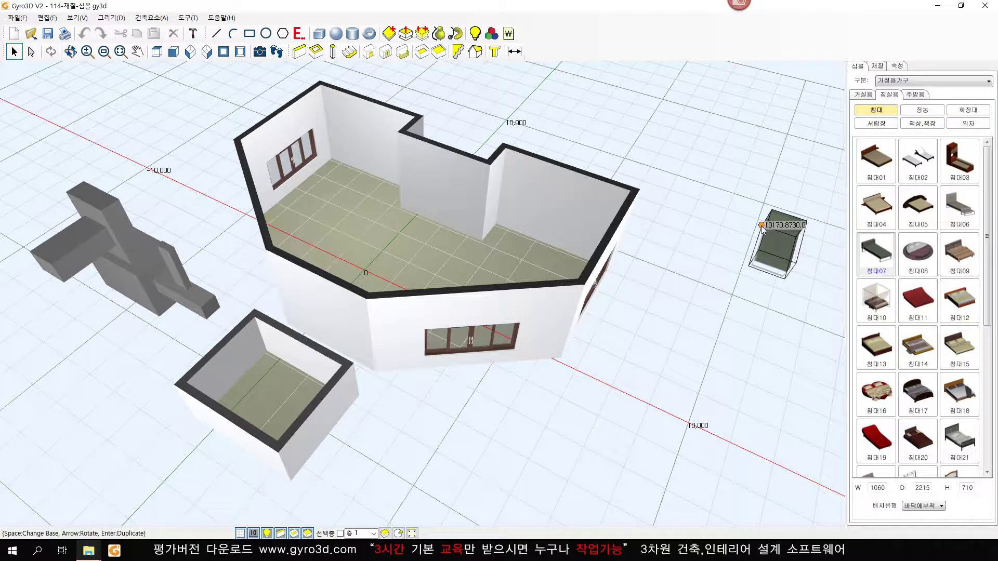
{"action": "left_click", "coordinate": [708, 121]}
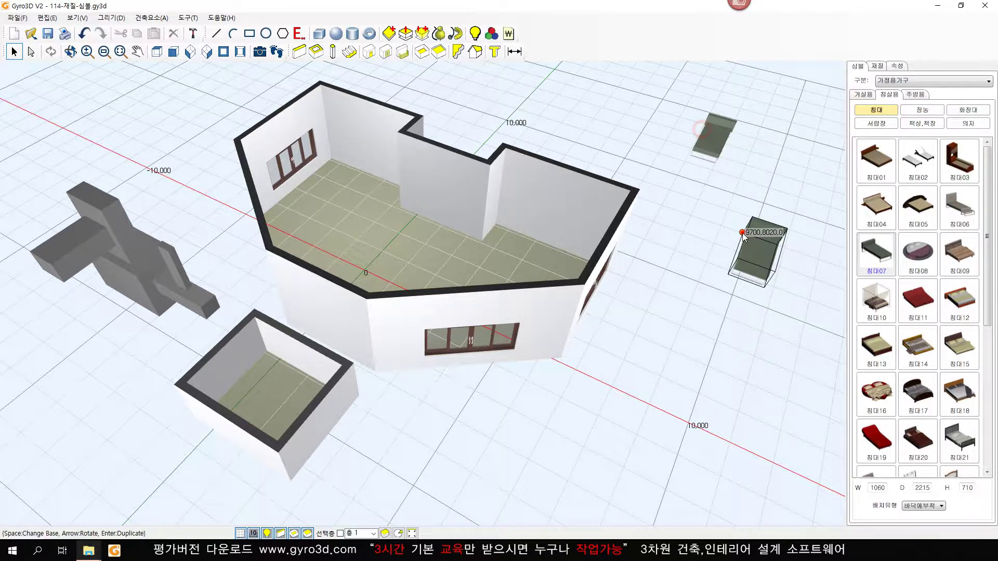
{"action": "left_click", "coordinate": [742, 232]}
{"action": "left_click", "coordinate": [676, 305]}
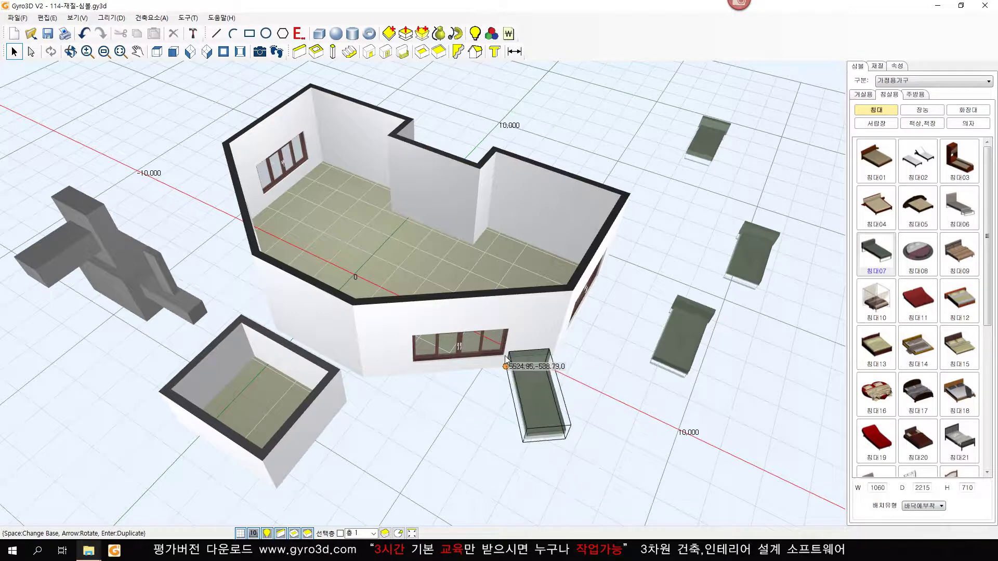
Place four more 침대07 beds against exterior walls, two at the large building and two at the small one
{"action": "left_click", "coordinate": [387, 339]}
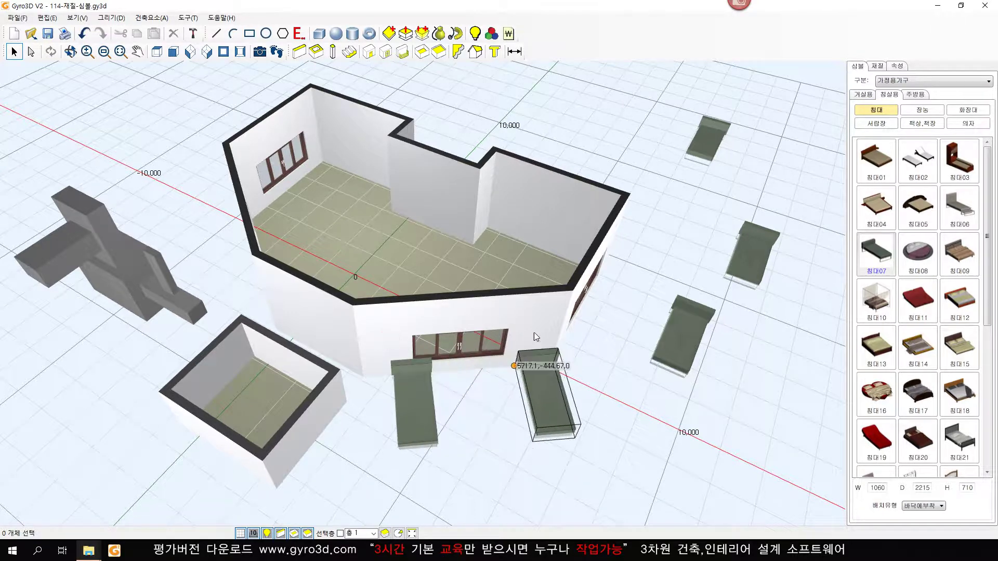
{"action": "left_click", "coordinate": [574, 293]}
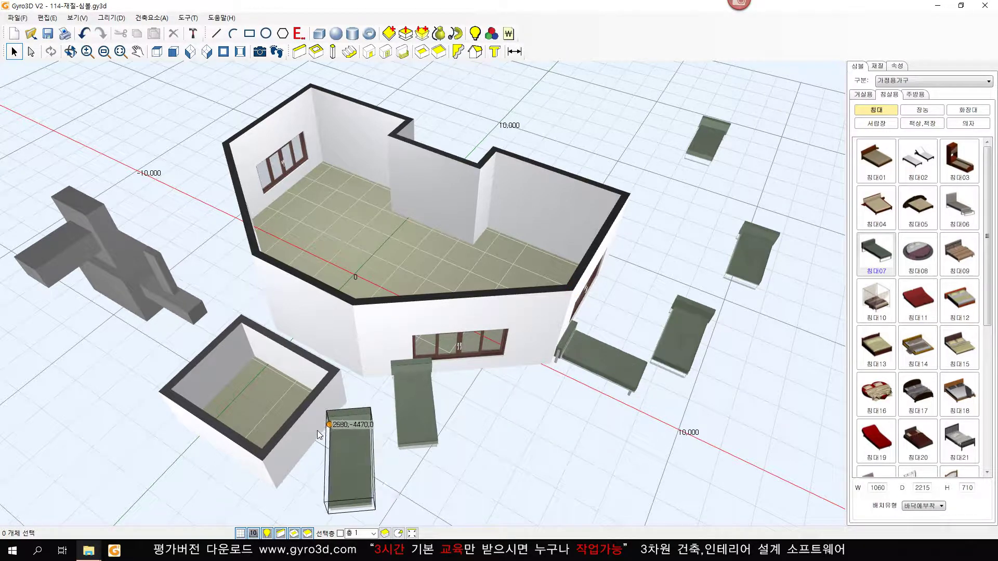
{"action": "left_click", "coordinate": [296, 437]}
{"action": "left_click", "coordinate": [206, 439]}
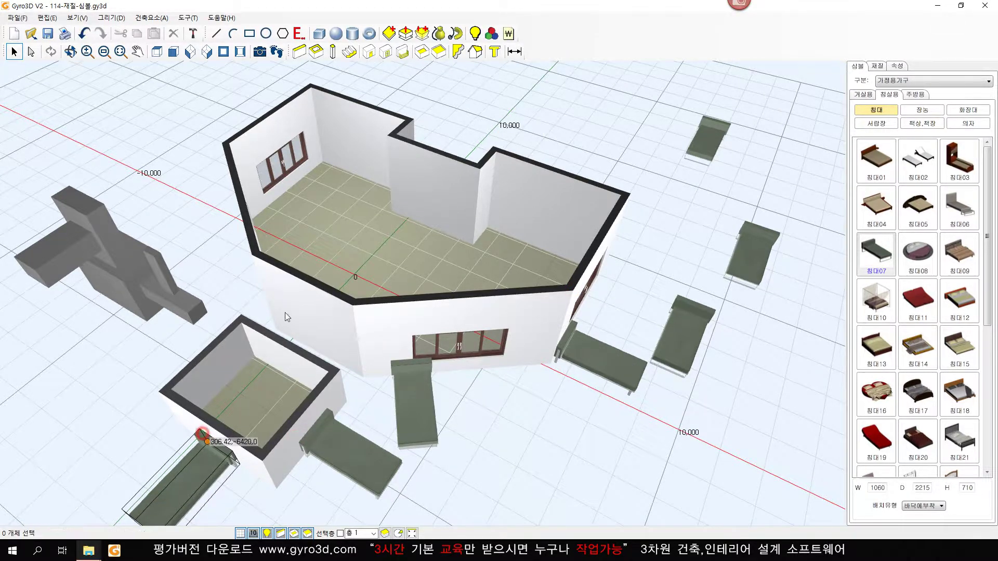
Place two 침대07 beds on the floor inside the large room and end the symbol placement
{"action": "left_click", "coordinate": [331, 199]}
{"action": "left_click", "coordinate": [378, 235]}
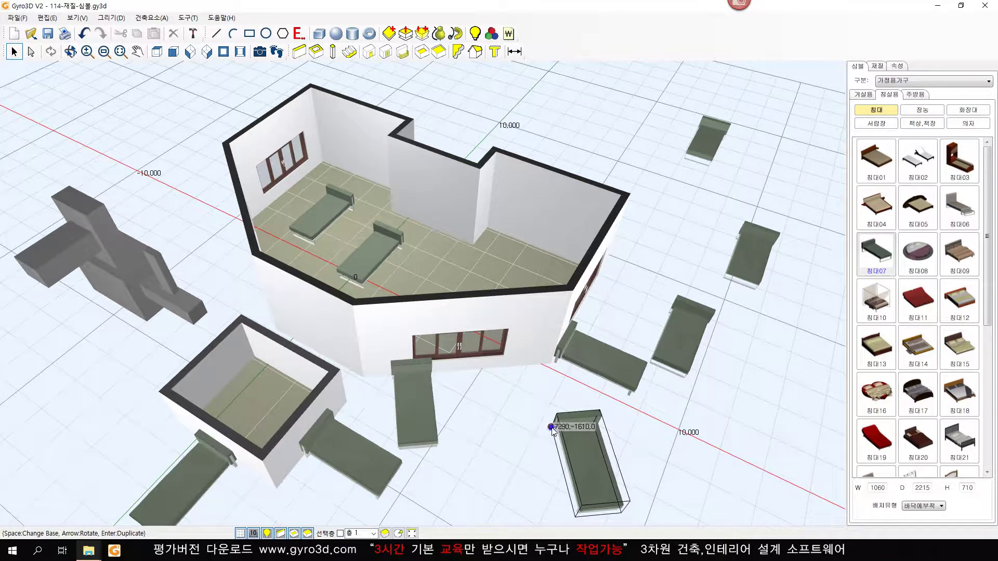
{"action": "right_click", "coordinate": [552, 429]}
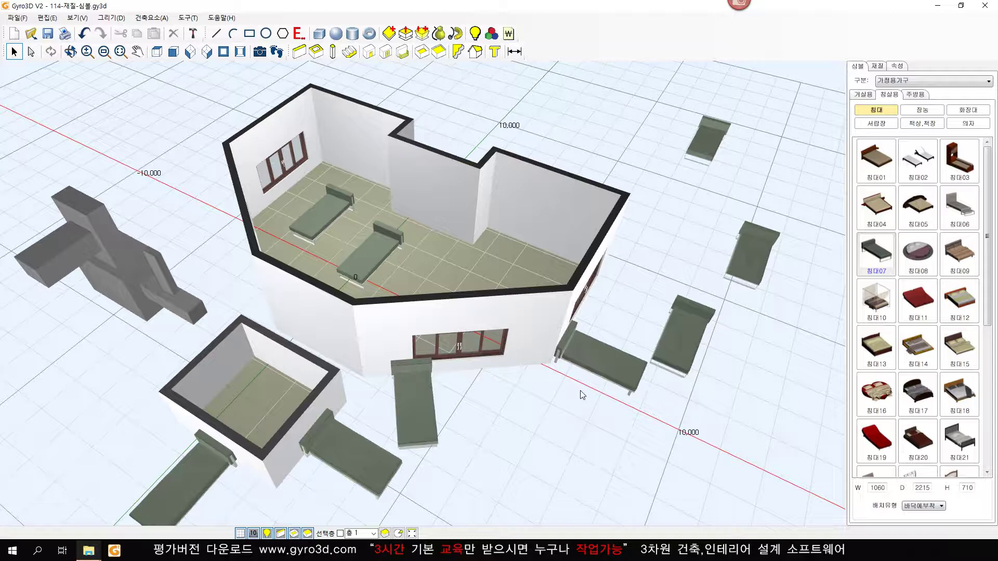
Set the width (폭) of the bed against the large building's side window wall to 2000
{"action": "scroll", "coordinate": [738, 332], "scroll_direction": "up", "scroll_amount": 5}
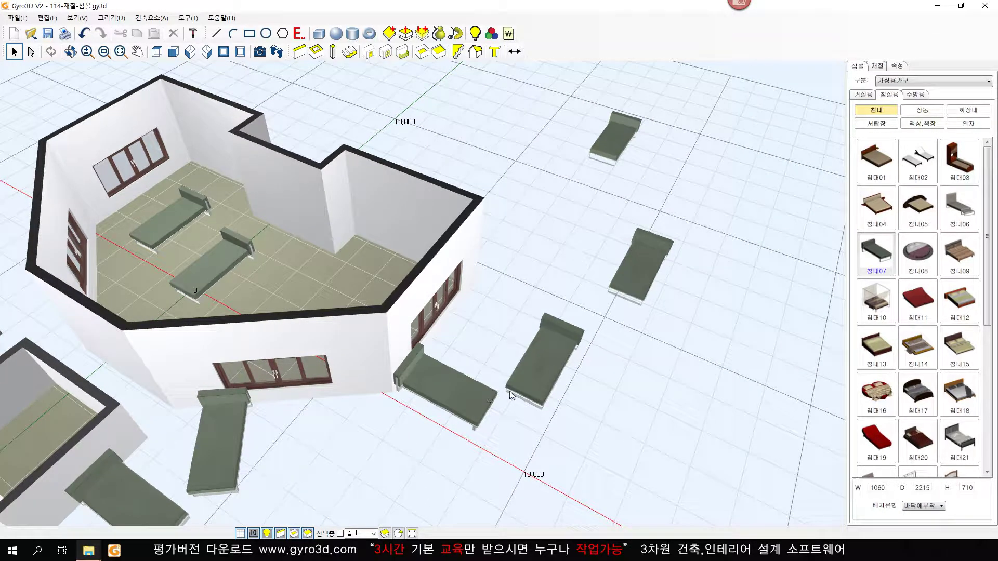
{"action": "scroll", "coordinate": [523, 451], "scroll_direction": "up", "scroll_amount": 3}
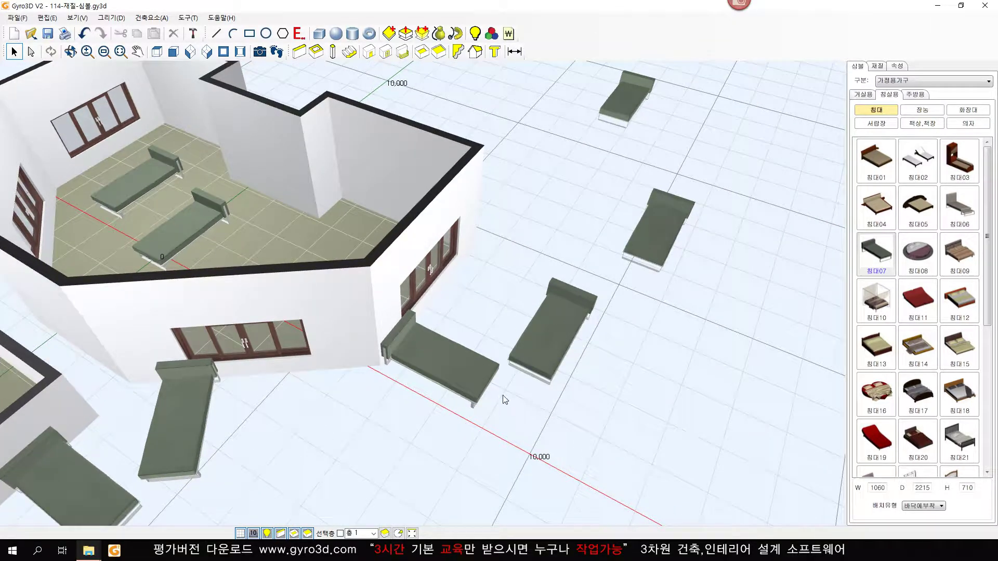
{"action": "left_click", "coordinate": [427, 359]}
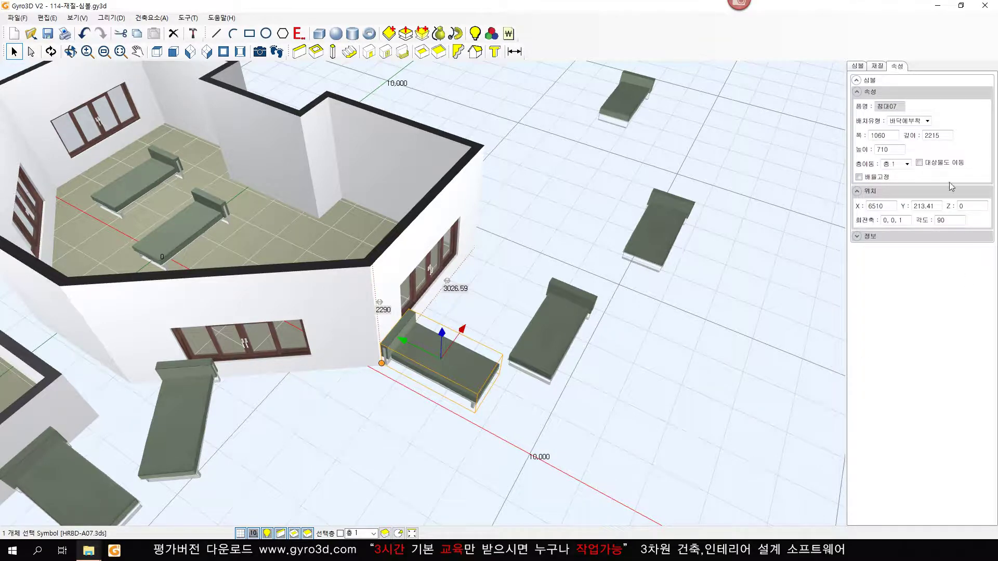
{"action": "double_click", "coordinate": [884, 136]}
{"action": "type", "text": "2000"}
{"action": "key", "text": "Return"}
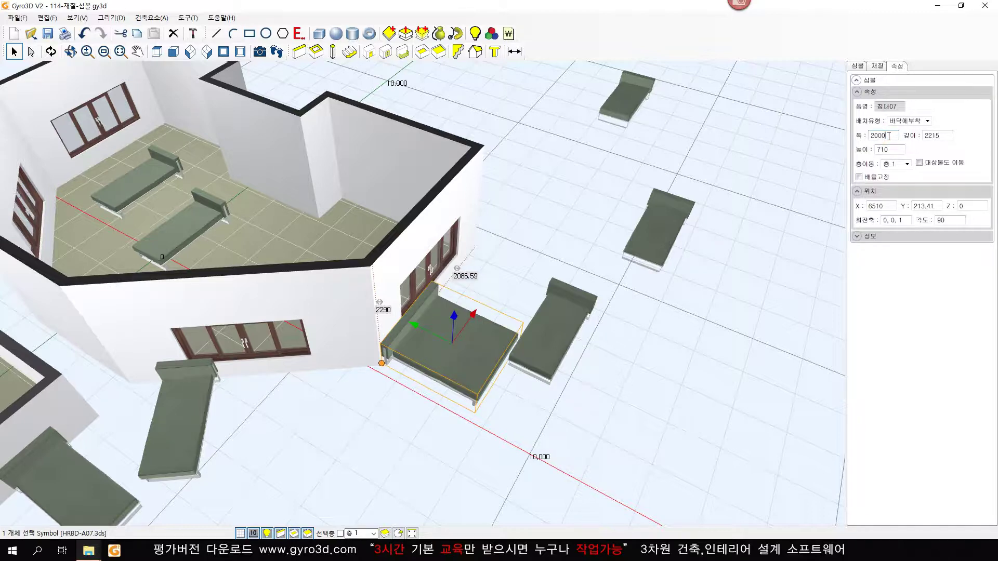
Set the widened bed's depth (깊이) to 3000 and clear the selection
{"action": "double_click", "coordinate": [945, 137]}
{"action": "type", "text": "3000"}
{"action": "key", "text": "Return"}
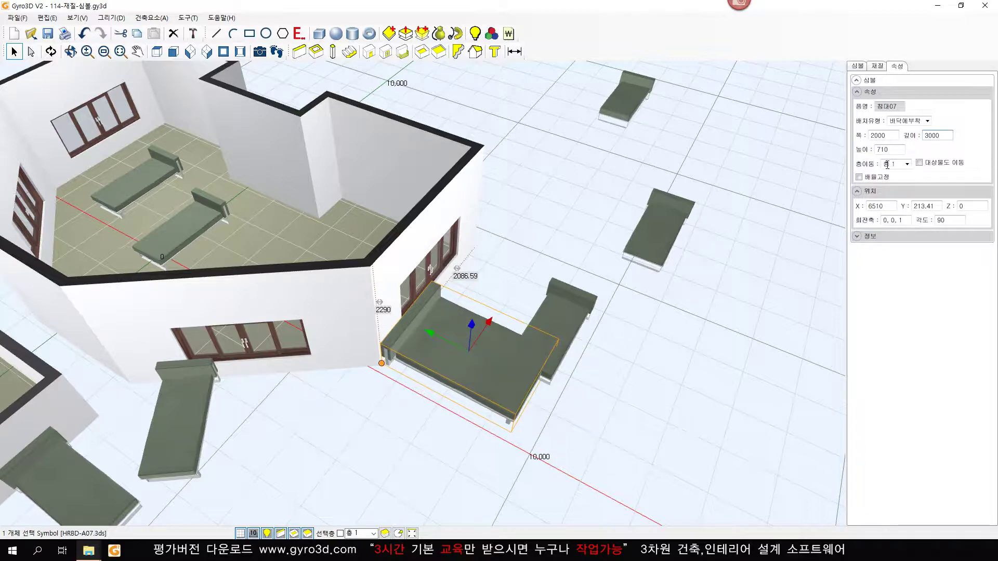
{"action": "double_click", "coordinate": [897, 151]}
{"action": "key", "text": "Return"}
{"action": "left_click", "coordinate": [708, 386]}
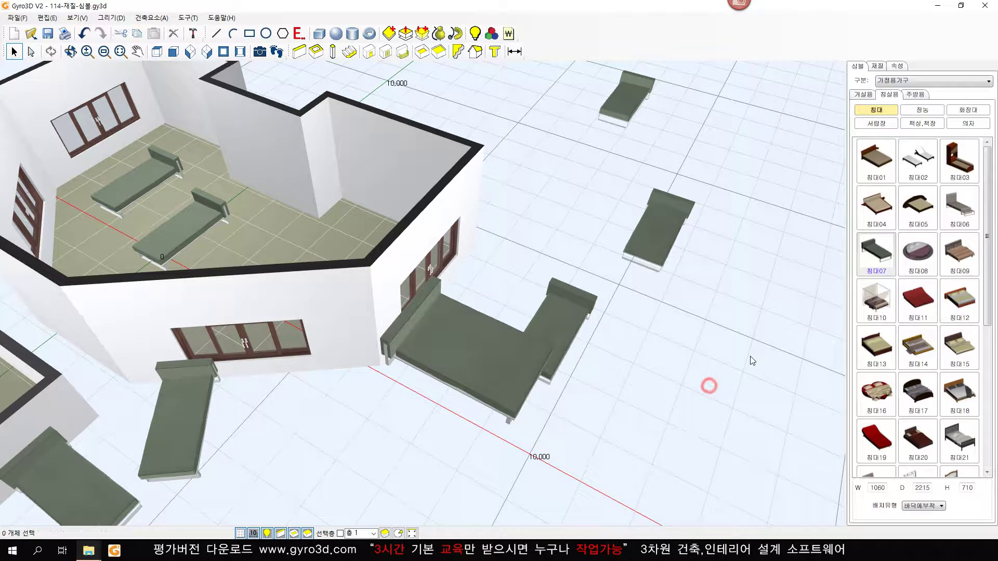
Paint the enlarged bed with the red 9C0202 paint and the farther single bed on the open ground with the brown 9B5811 paint
{"action": "scroll", "coordinate": [503, 394], "scroll_direction": "up", "scroll_amount": 3}
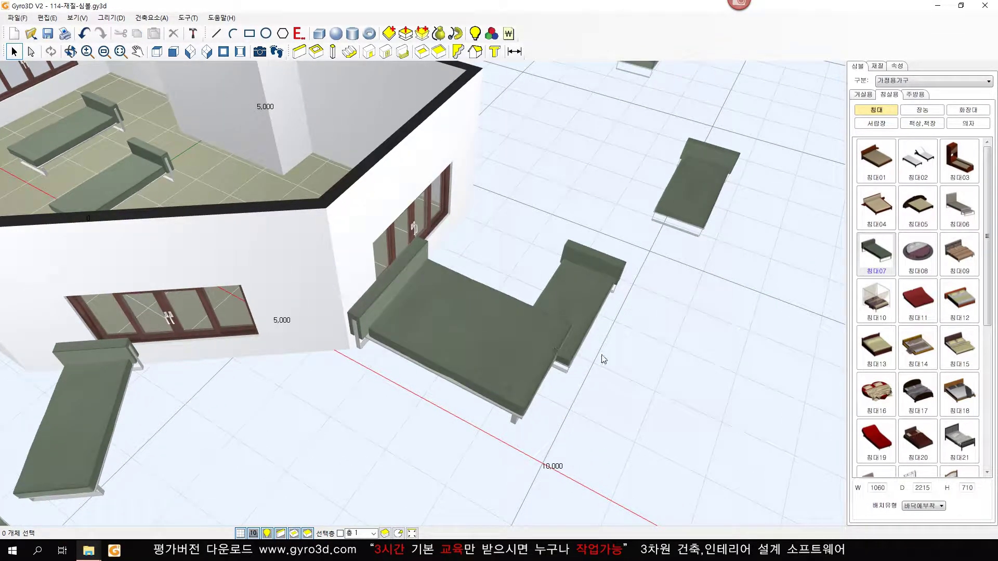
{"action": "left_click", "coordinate": [877, 67]}
{"action": "left_click", "coordinate": [903, 107]}
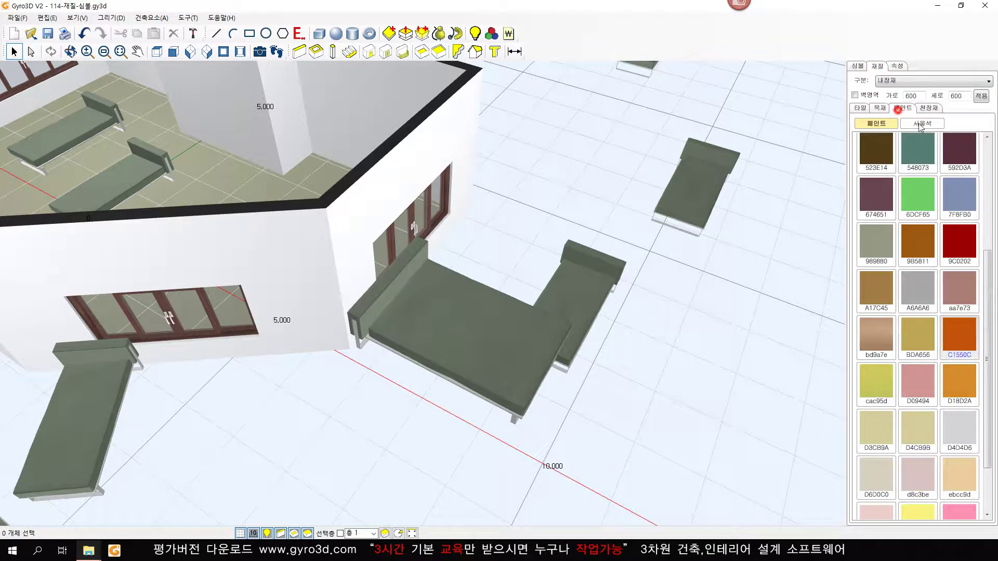
{"action": "left_click", "coordinate": [966, 242]}
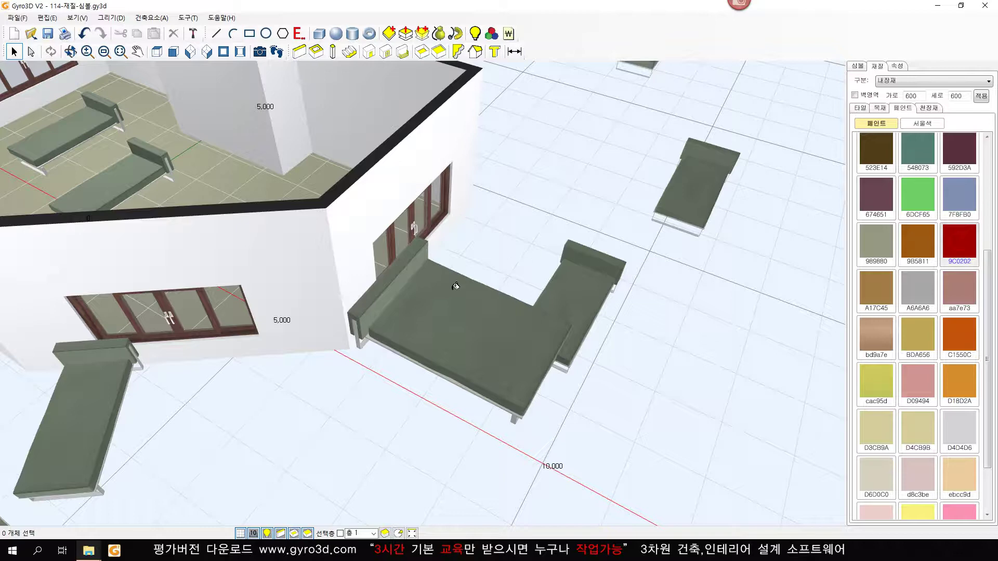
{"action": "left_click", "coordinate": [448, 301]}
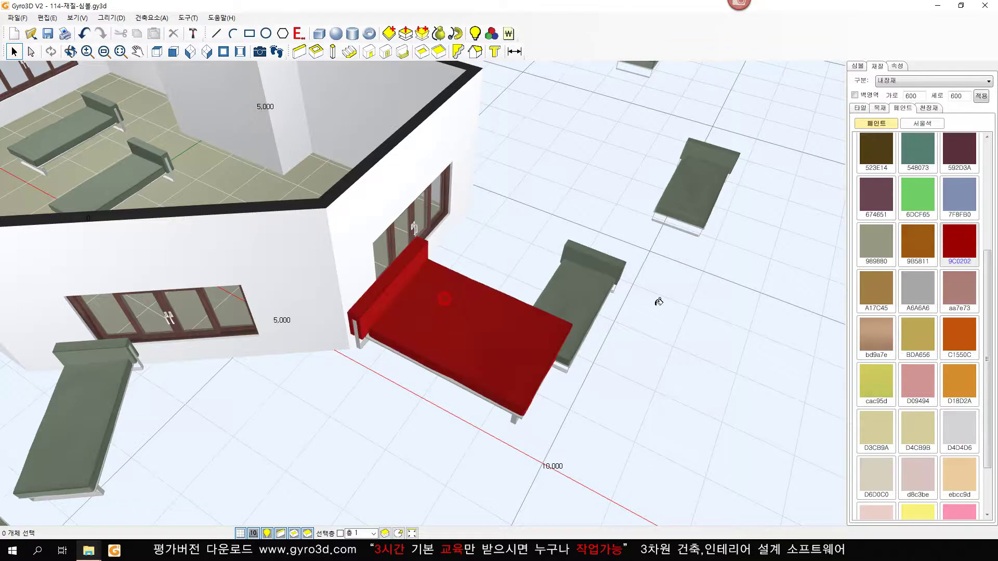
{"action": "left_click", "coordinate": [918, 242]}
{"action": "left_click", "coordinate": [687, 184]}
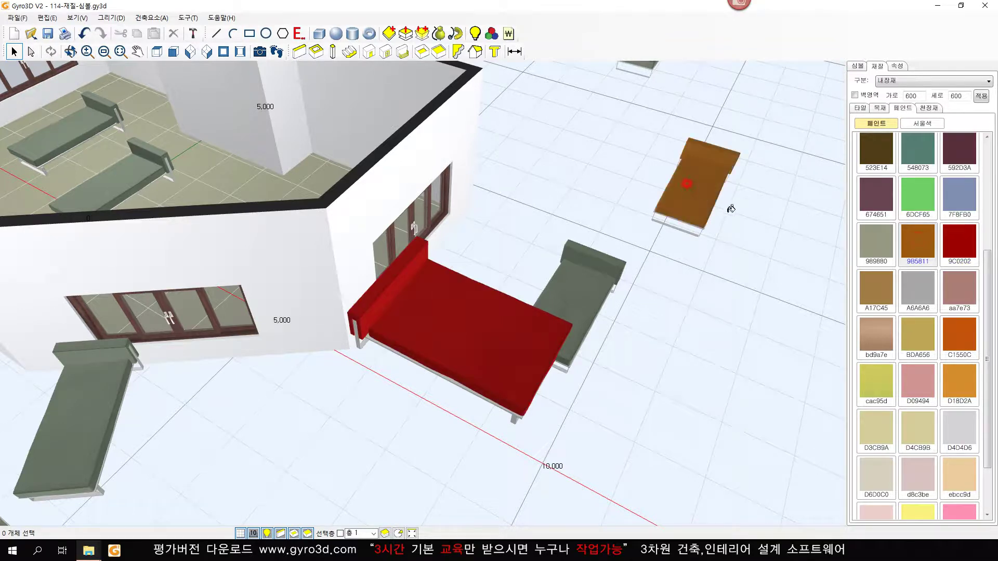
Paint the single bed beside the enlarged red bed with the blue-grey 7F8FB0 paint
{"action": "left_click", "coordinate": [960, 216]}
{"action": "left_click", "coordinate": [561, 289]}
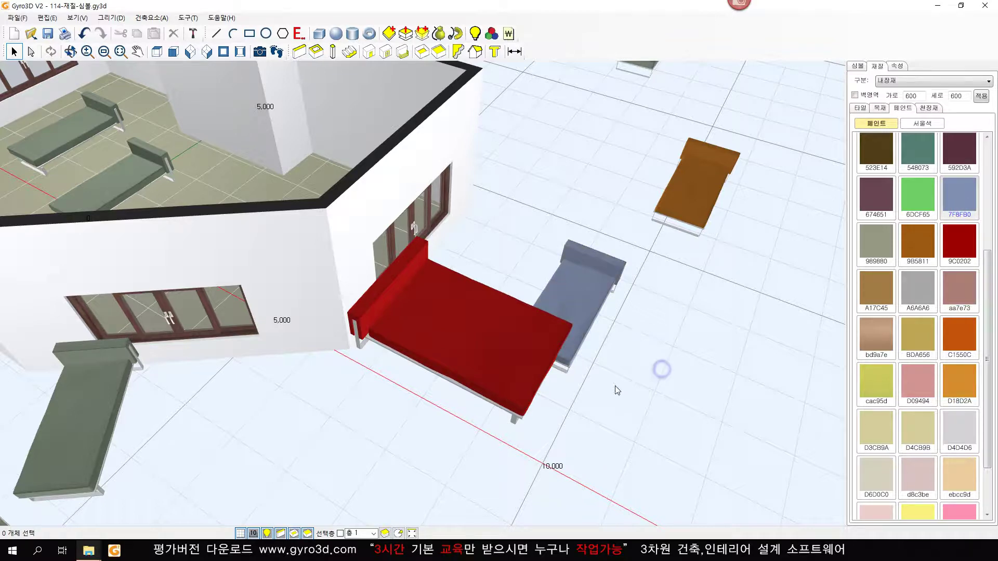
Delete the enlarged red bed and undo the deletion
{"action": "scroll", "coordinate": [620, 394], "scroll_direction": "down", "scroll_amount": 4}
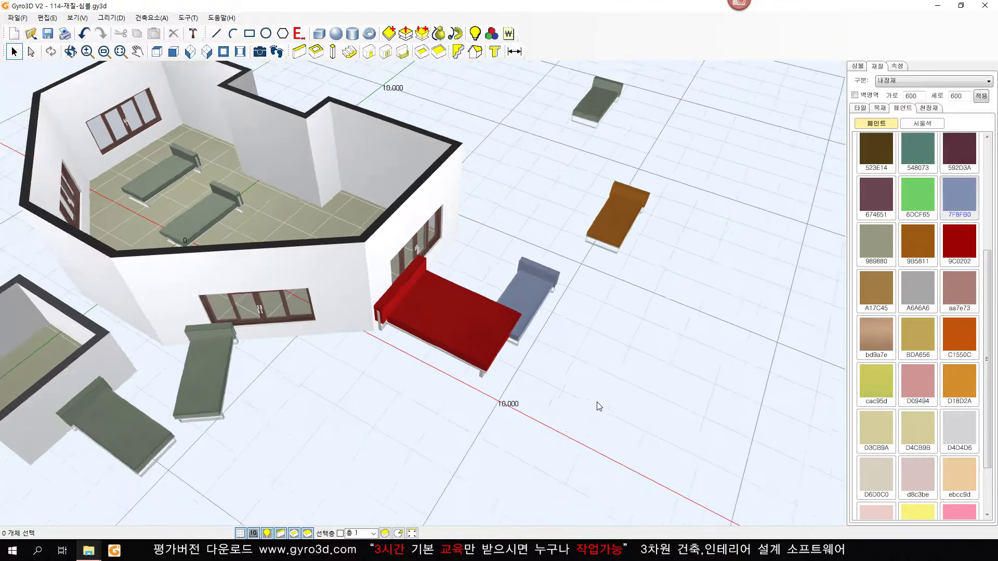
{"action": "scroll", "coordinate": [549, 387], "scroll_direction": "down", "scroll_amount": 3}
{"action": "middle_click_drag", "start_coordinate": [564, 386], "coordinate": [530, 398]}
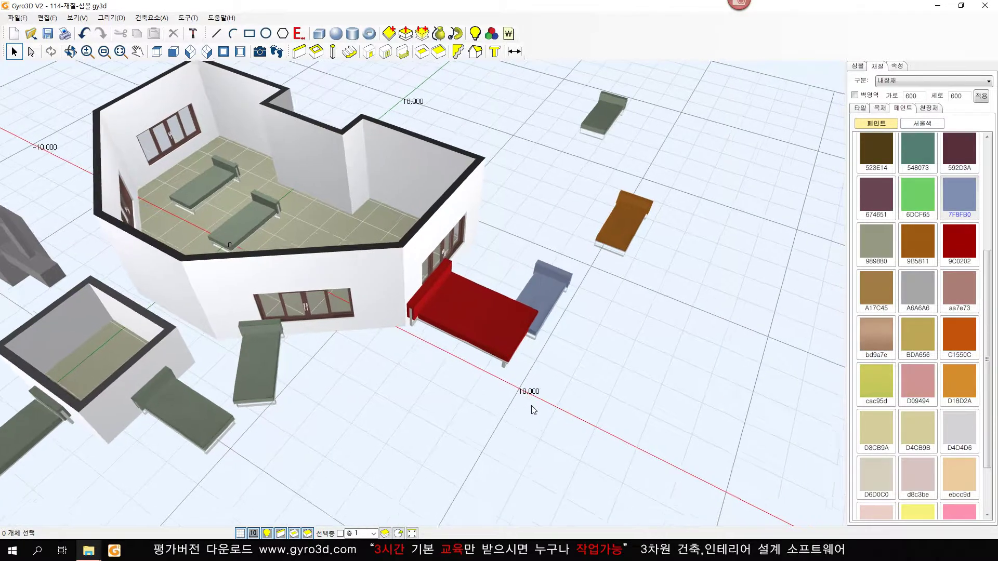
{"action": "scroll", "coordinate": [535, 413], "scroll_direction": "up", "scroll_amount": 2}
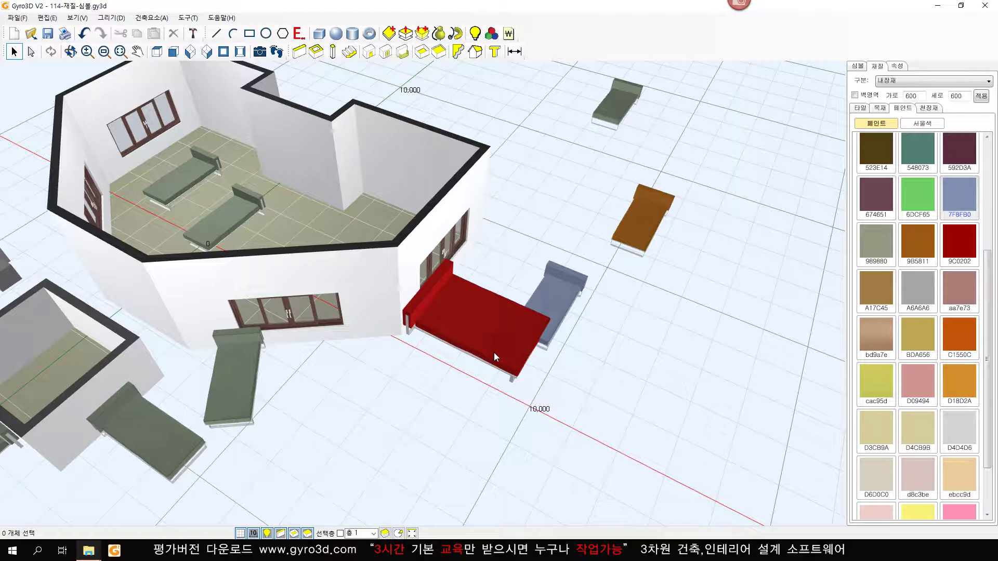
{"action": "left_click", "coordinate": [463, 330]}
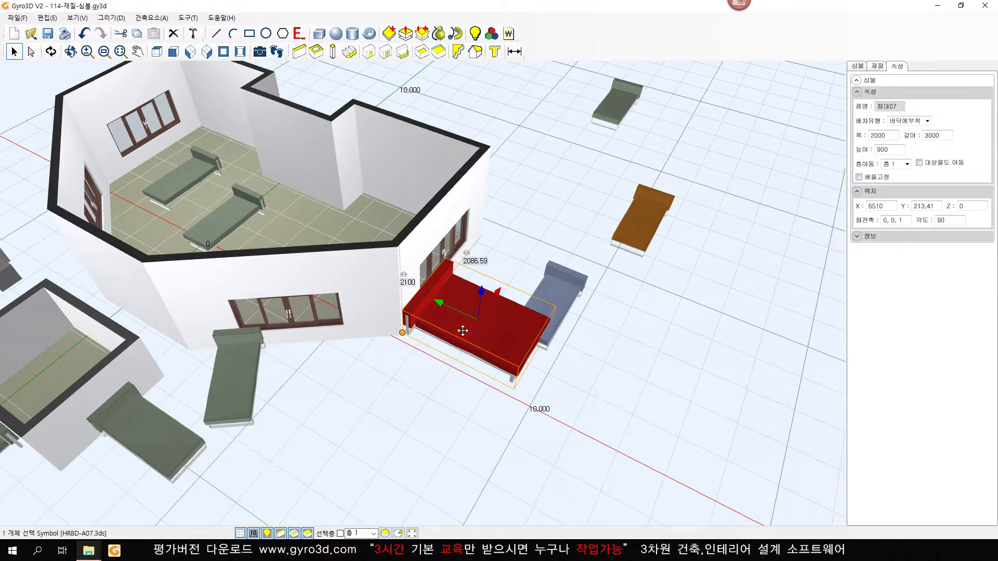
{"action": "key", "text": "Delete"}
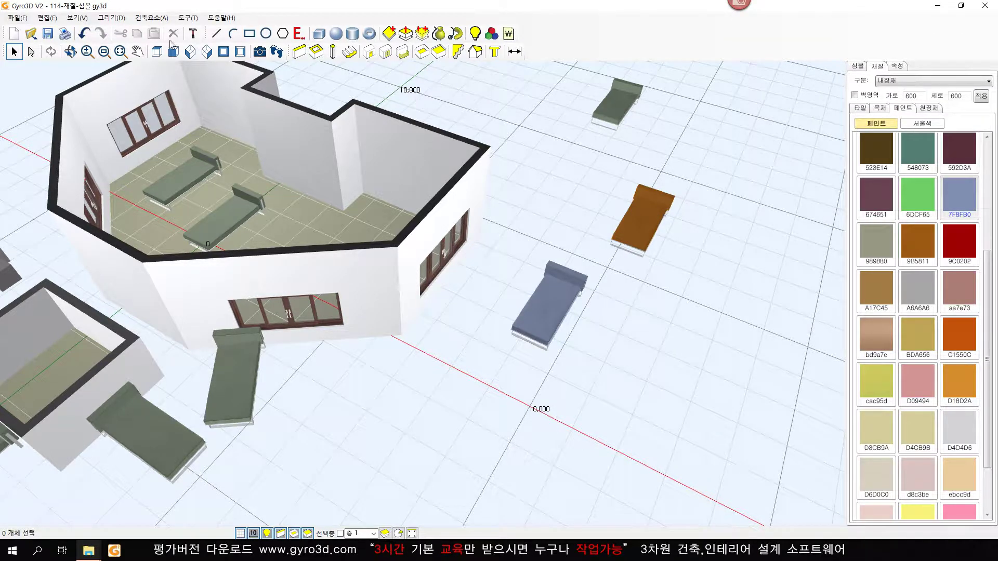
{"action": "left_click", "coordinate": [83, 33]}
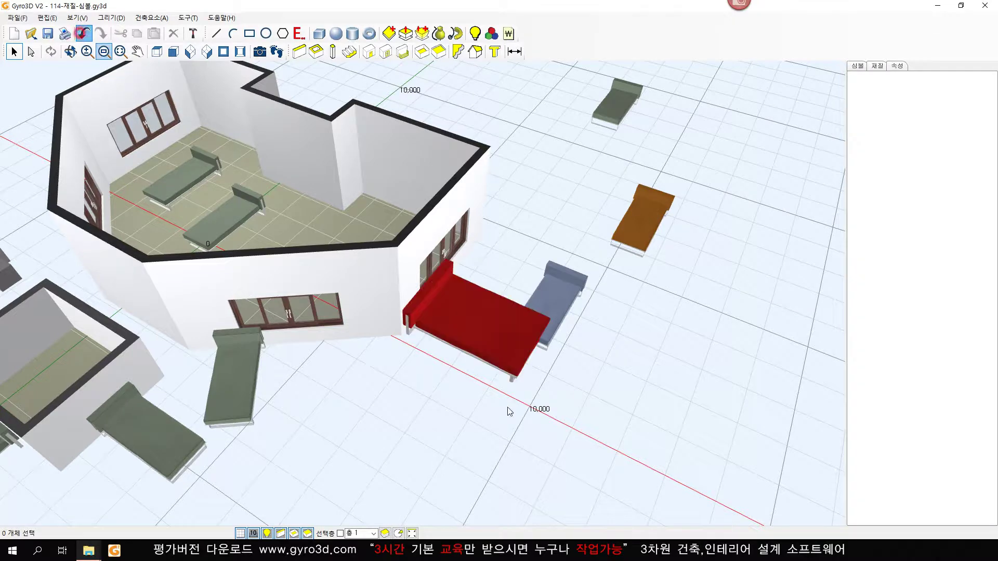
Replace the enlarged red bed with the 화장대04 dressing table symbol and clear the selection
{"action": "left_click", "coordinate": [455, 313]}
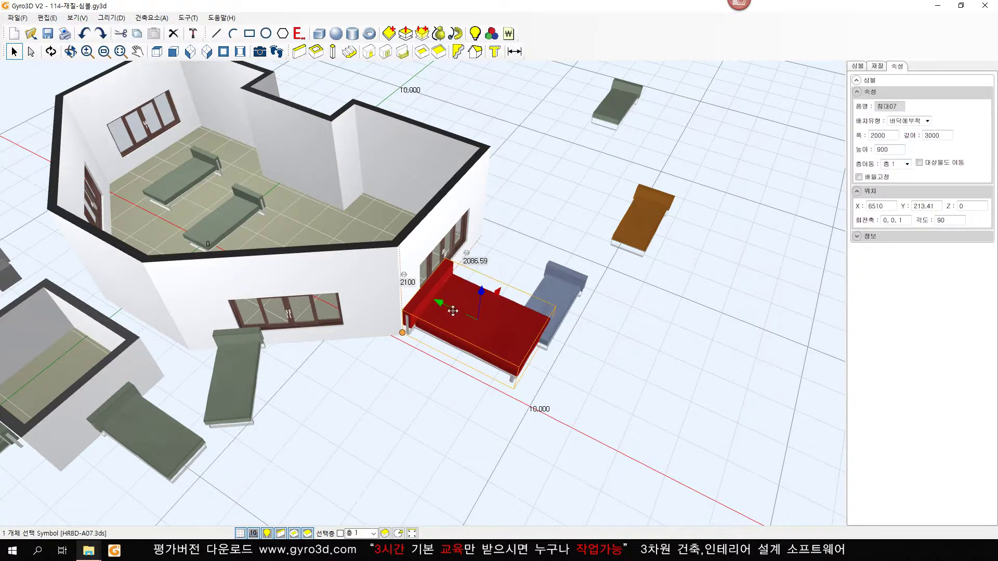
{"action": "left_click", "coordinate": [857, 67]}
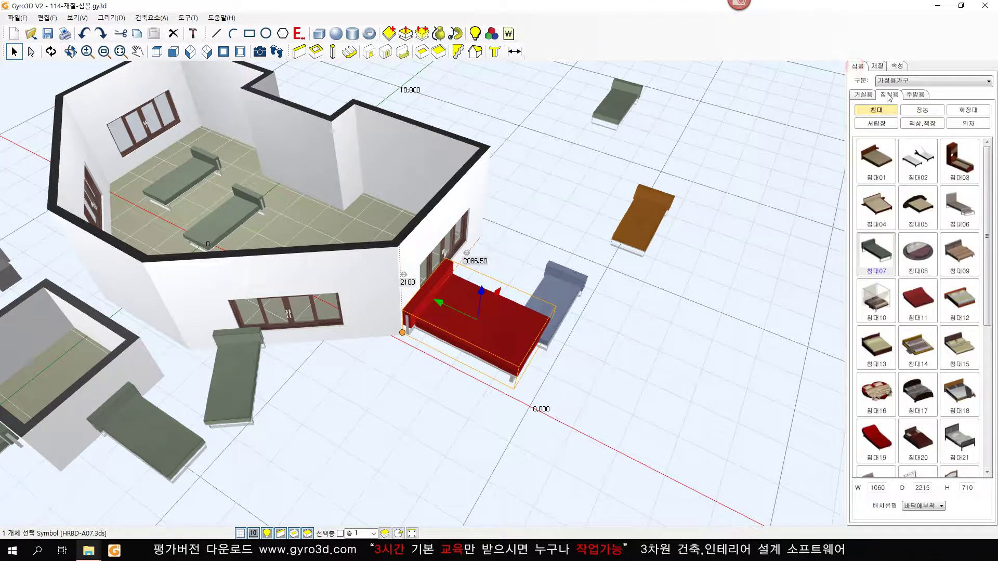
{"action": "left_click", "coordinate": [968, 110]}
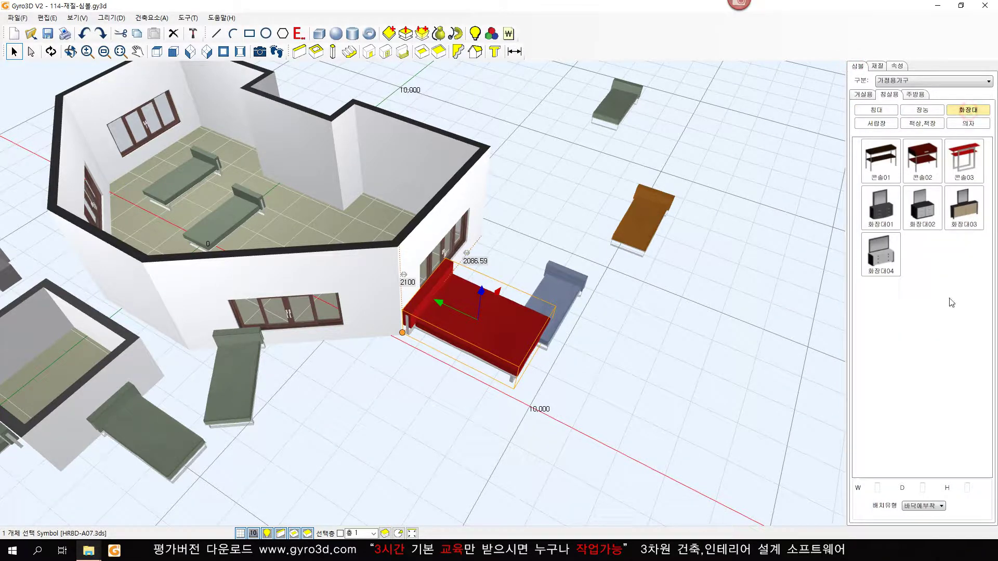
{"action": "left_click", "coordinate": [881, 265]}
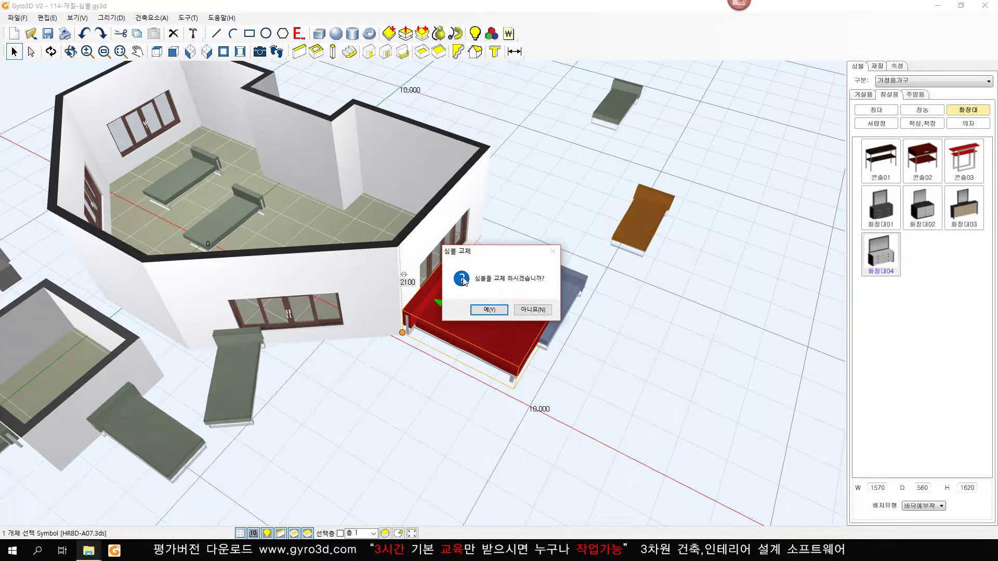
{"action": "left_click", "coordinate": [490, 309]}
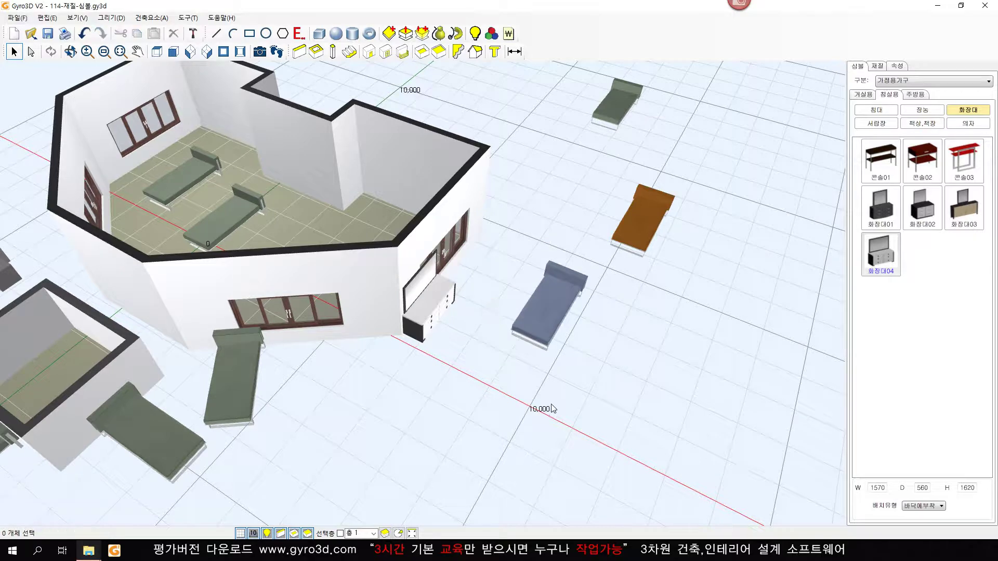
{"action": "left_click", "coordinate": [553, 407]}
Select the three single beds standing on the open ground together and replace them with the 의자01 chair symbol
{"action": "middle_click_drag", "start_coordinate": [642, 340], "coordinate": [600, 371]}
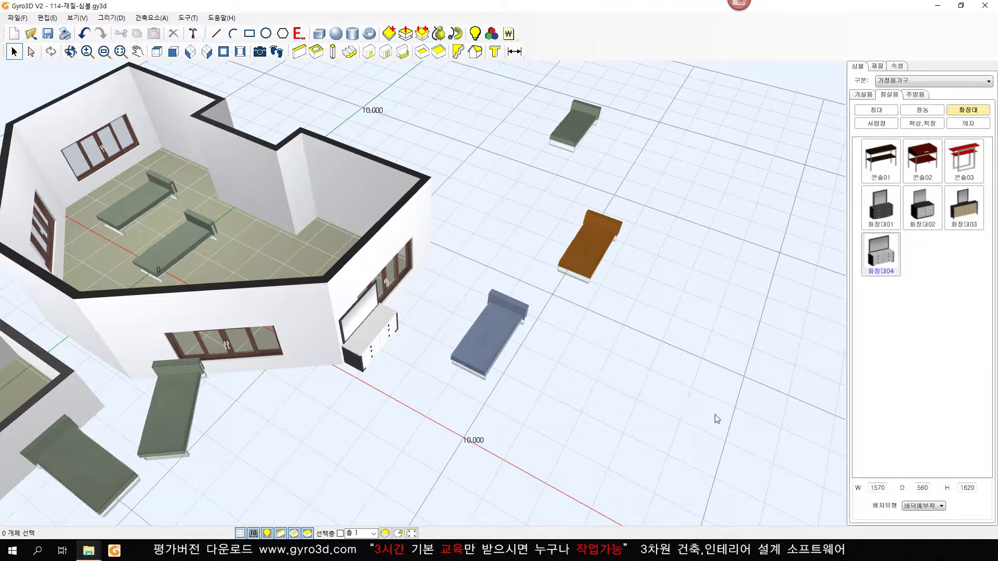
{"action": "left_click_drag", "start_coordinate": [729, 428], "coordinate": [490, 119]}
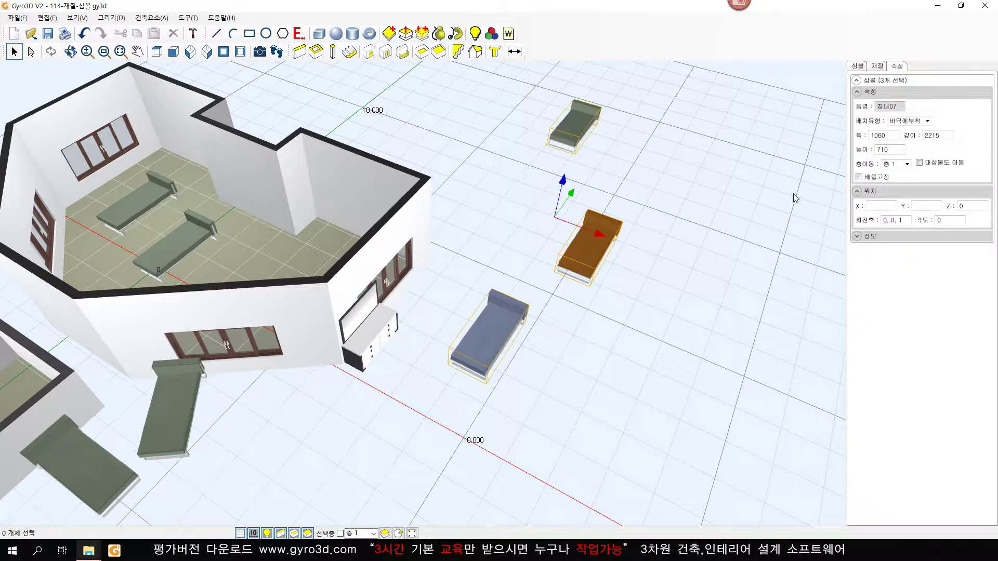
{"action": "left_click", "coordinate": [858, 66]}
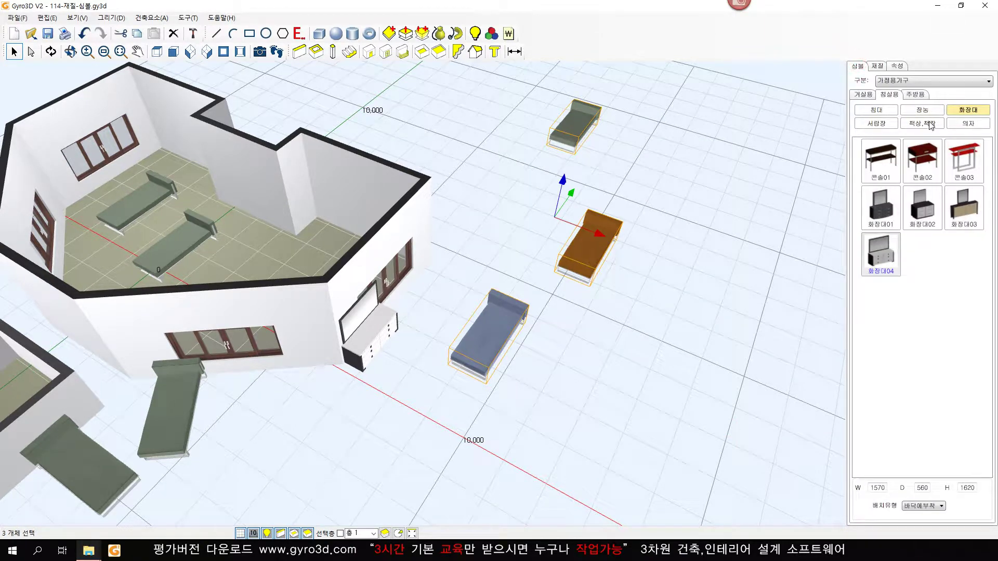
{"action": "left_click", "coordinate": [957, 125]}
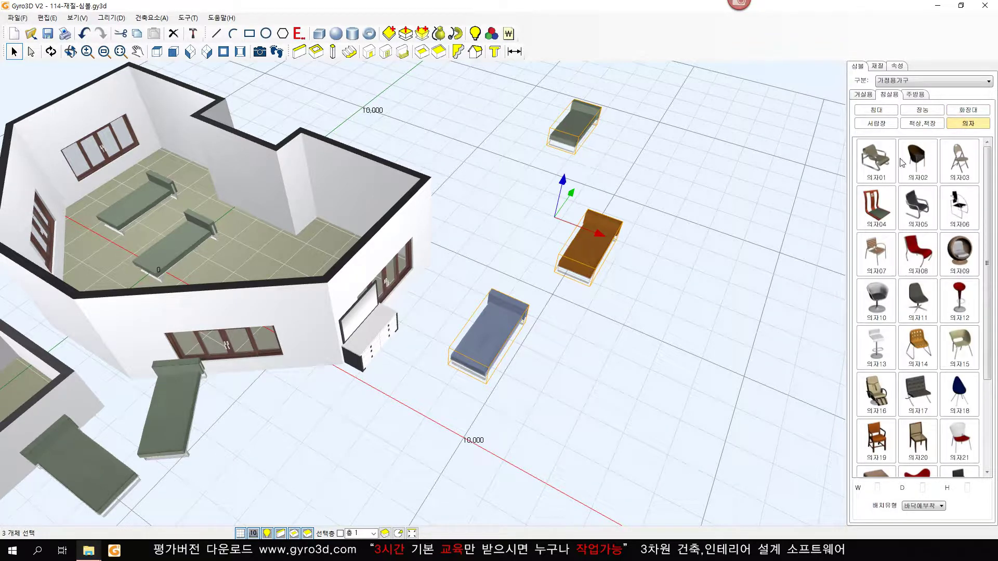
{"action": "left_click", "coordinate": [876, 158]}
{"action": "left_click", "coordinate": [491, 311]}
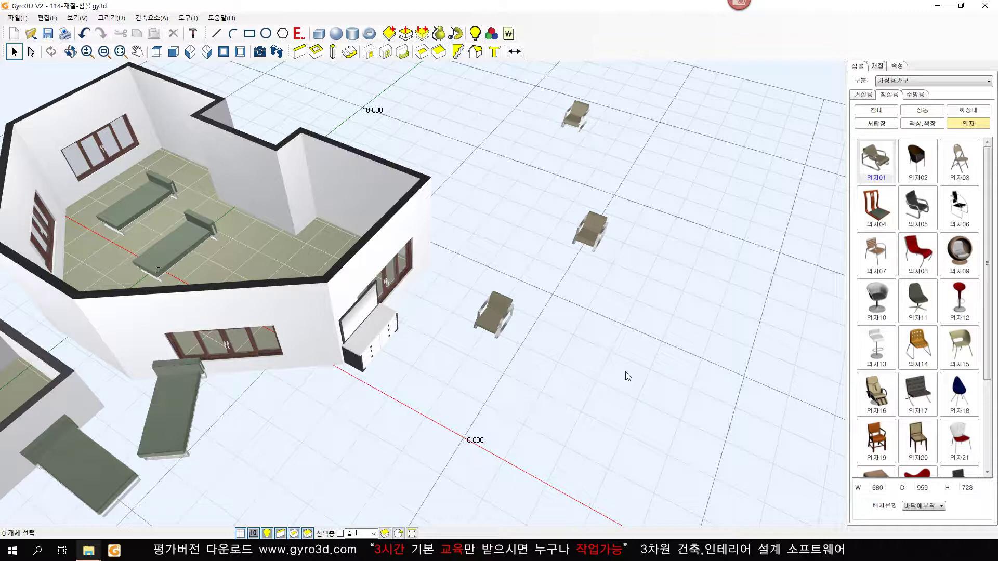
Replace the bed in front of the large building's front window with the 장롱18 wardrobe symbol and clear the selection
{"action": "middle_click_drag", "start_coordinate": [410, 396], "coordinate": [549, 373]}
{"action": "middle_click_drag", "start_coordinate": [358, 376], "coordinate": [429, 391]}
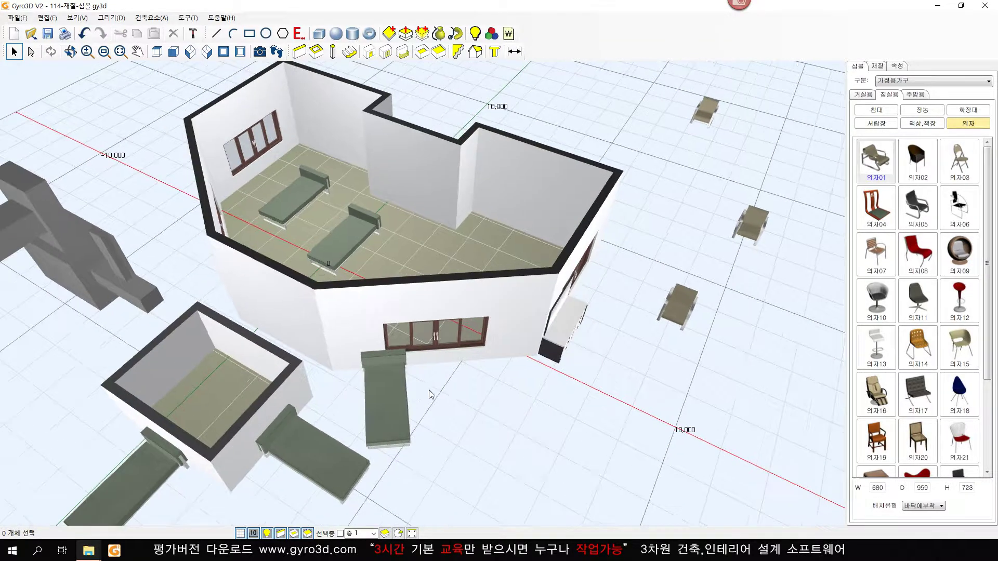
{"action": "left_click", "coordinate": [399, 396]}
{"action": "left_click", "coordinate": [857, 66]}
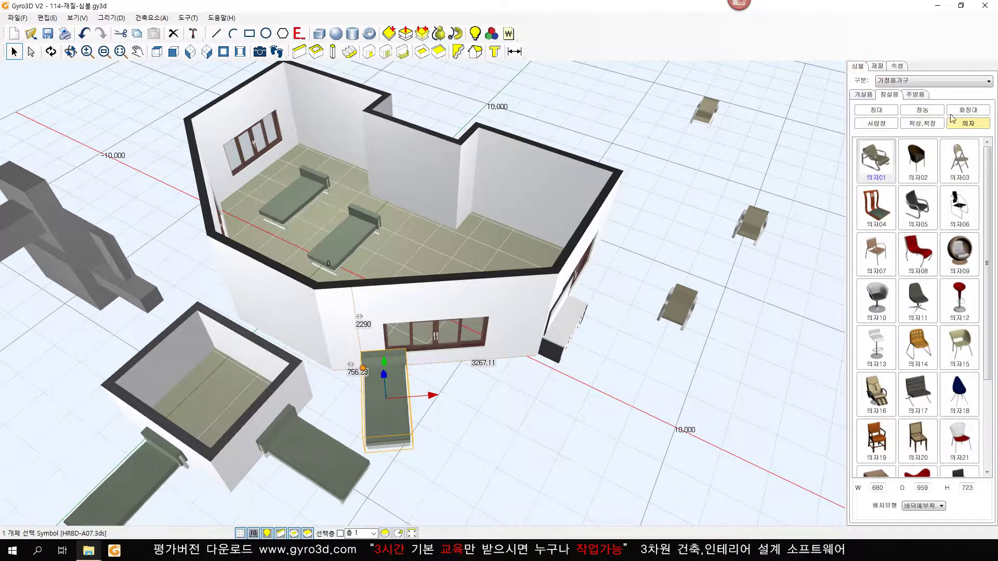
{"action": "left_click", "coordinate": [922, 110]}
{"action": "left_click", "coordinate": [986, 225]}
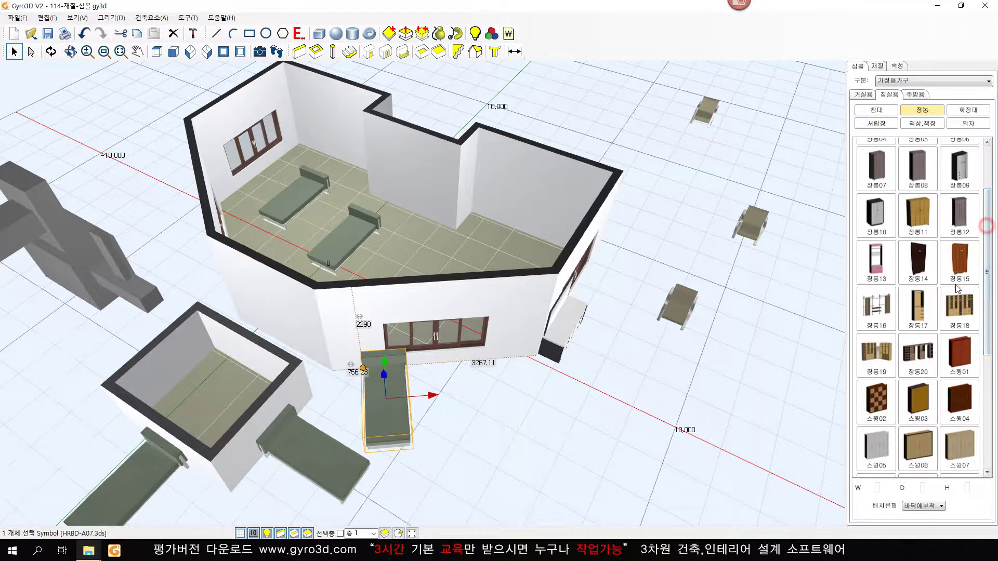
{"action": "left_click", "coordinate": [959, 304]}
{"action": "left_click", "coordinate": [486, 309]}
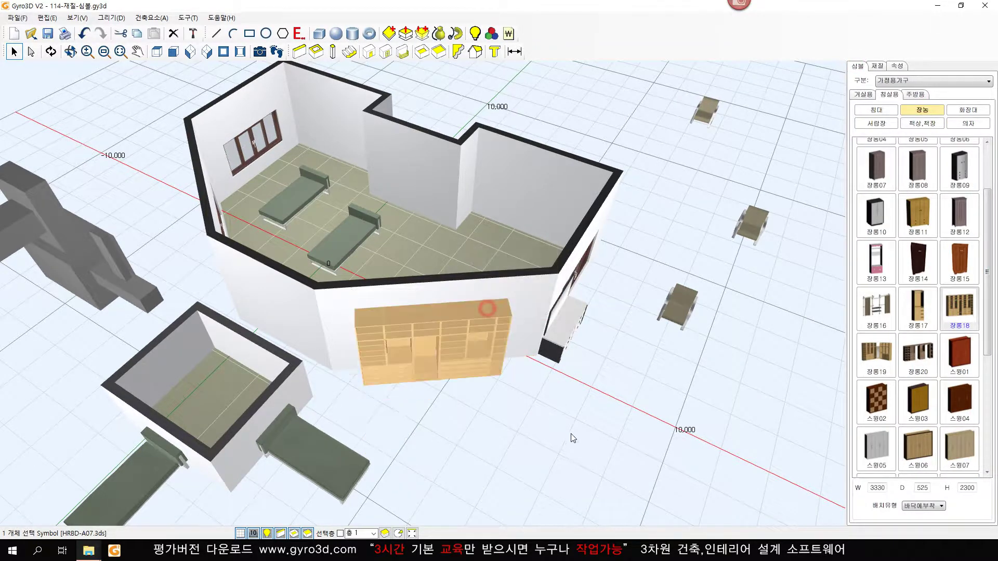
{"action": "left_click", "coordinate": [573, 438]}
Set the wardrobe's distance from the front wall's corner nearest the small building to 300
{"action": "scroll", "coordinate": [404, 384], "scroll_direction": "up", "scroll_amount": 5}
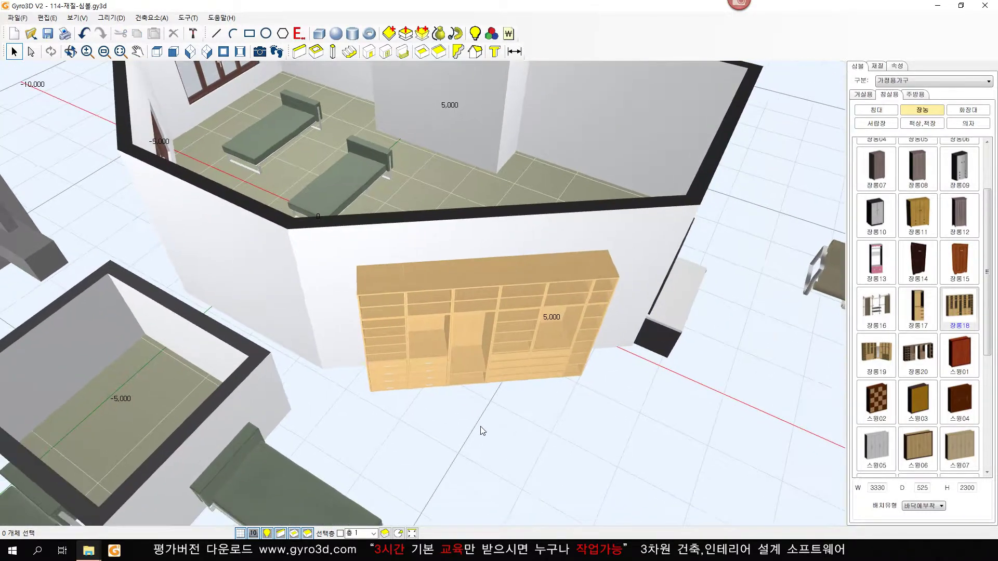
{"action": "left_click", "coordinate": [387, 383]}
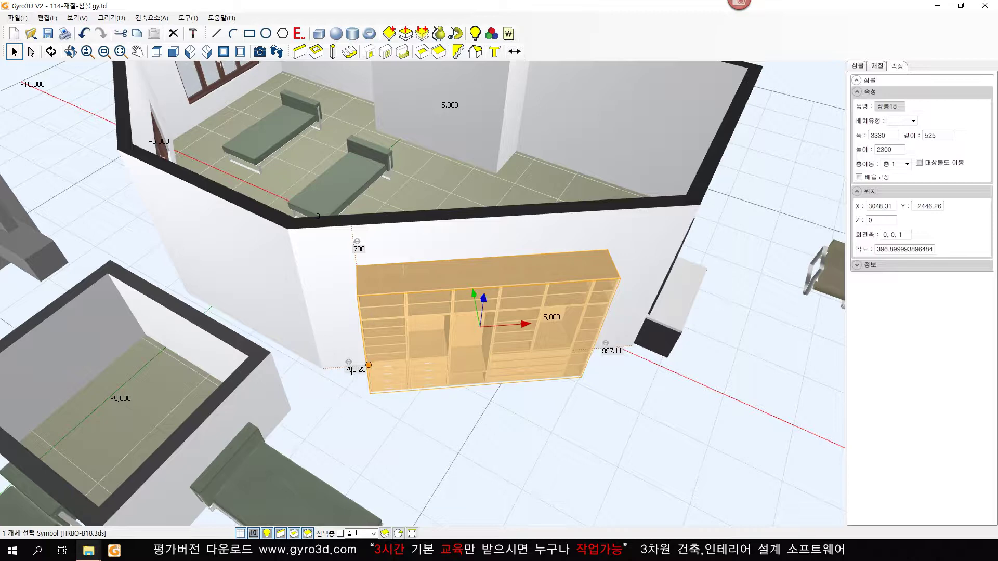
{"action": "left_click", "coordinate": [351, 371]}
{"action": "key", "text": "Return"}
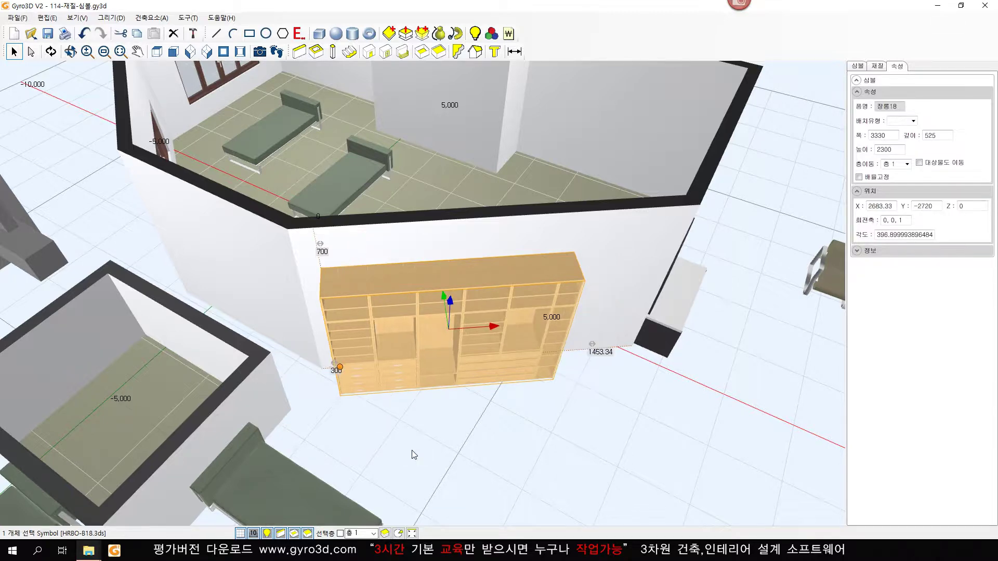
Move the wardrobe along the front wall until it is flush with the corner nearest the small building
{"action": "middle_click_drag", "start_coordinate": [354, 427], "coordinate": [463, 423]}
{"action": "left_click", "coordinate": [452, 423]}
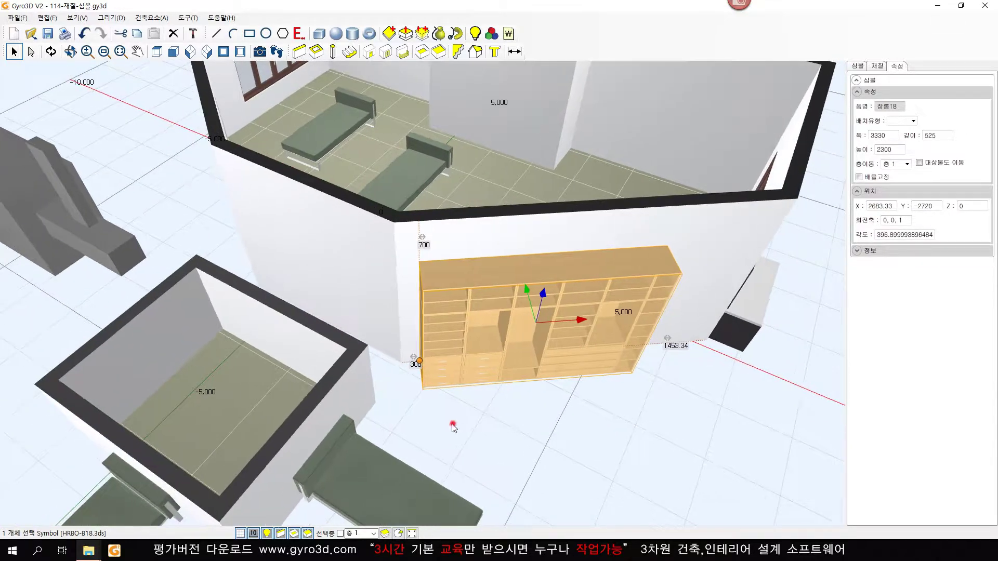
{"action": "left_click", "coordinate": [443, 368]}
{"action": "left_click", "coordinate": [491, 443]}
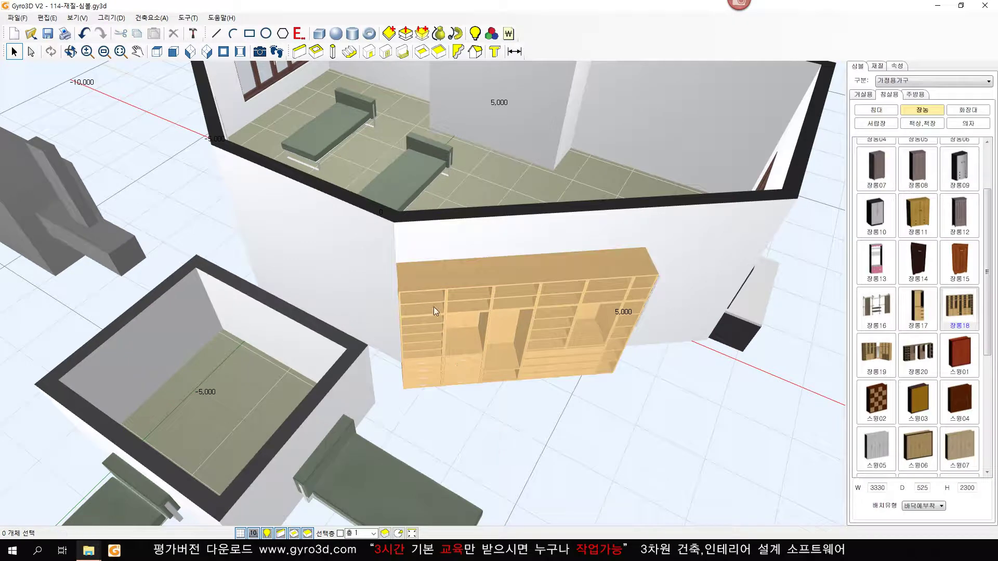
Place two 침대17 beds, one beside the wardrobe at the front wall and one against the large building's side window wall
{"action": "middle_click_drag", "start_coordinate": [543, 398], "coordinate": [422, 326]}
{"action": "scroll", "coordinate": [496, 385], "scroll_direction": "down", "scroll_amount": 5}
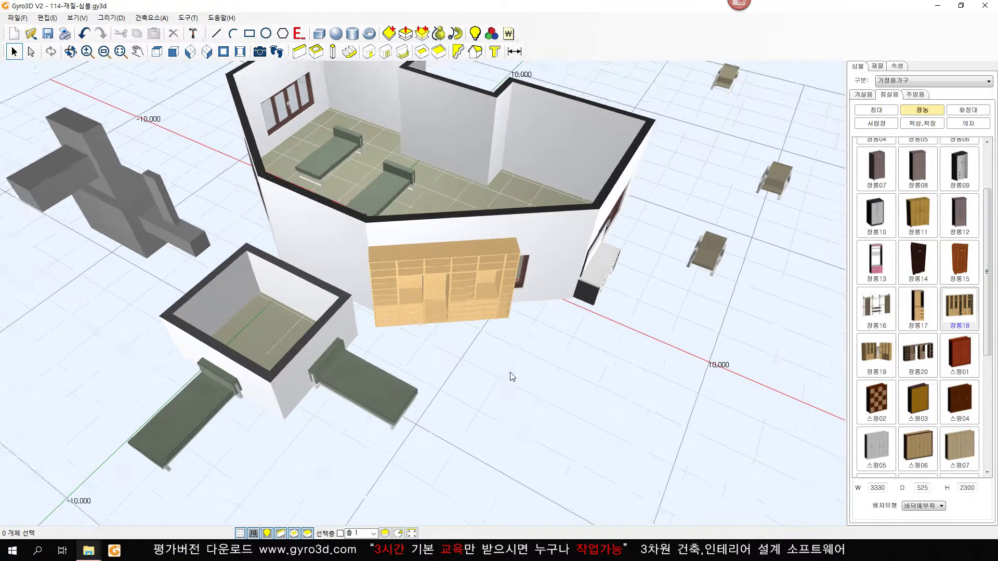
{"action": "left_click", "coordinate": [876, 111]}
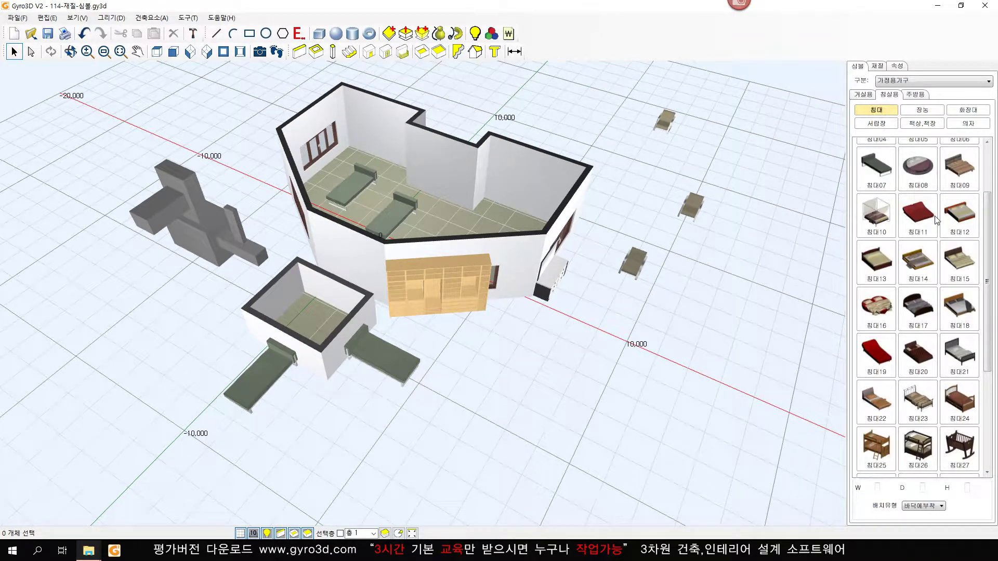
{"action": "left_click", "coordinate": [916, 310]}
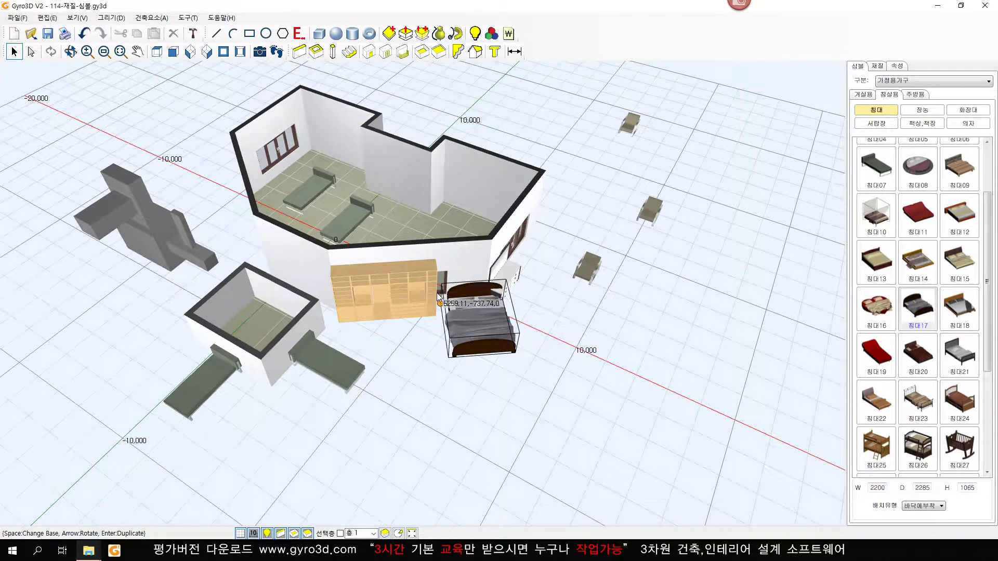
{"action": "left_click", "coordinate": [437, 292]}
{"action": "middle_click_drag", "start_coordinate": [495, 323], "coordinate": [535, 306]}
{"action": "left_click", "coordinate": [537, 352]}
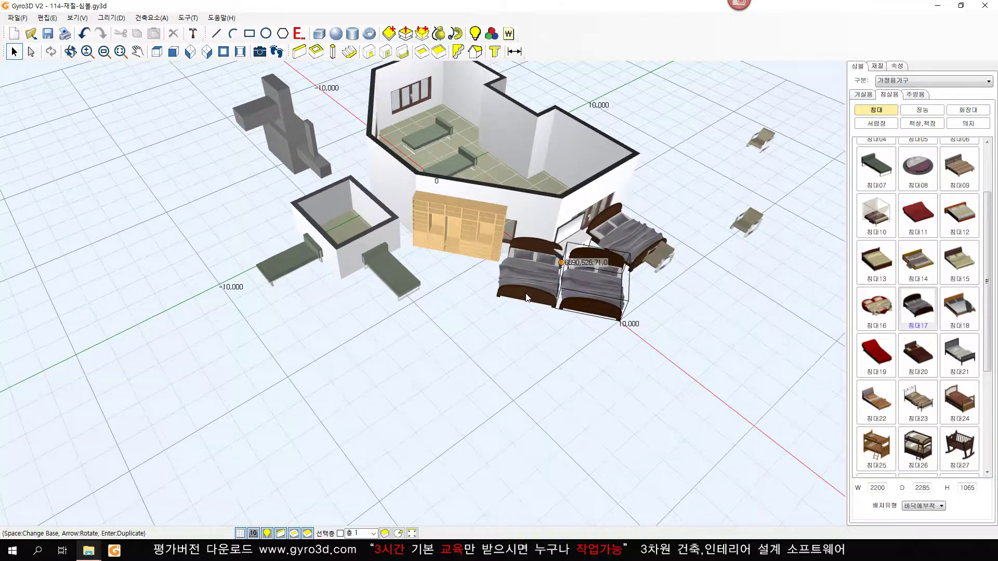
Rotate the unplaced 침대17 bed repeatedly about its base corner on the open ground in front of the buildings
{"action": "middle_click_drag", "start_coordinate": [462, 325], "coordinate": [517, 333]}
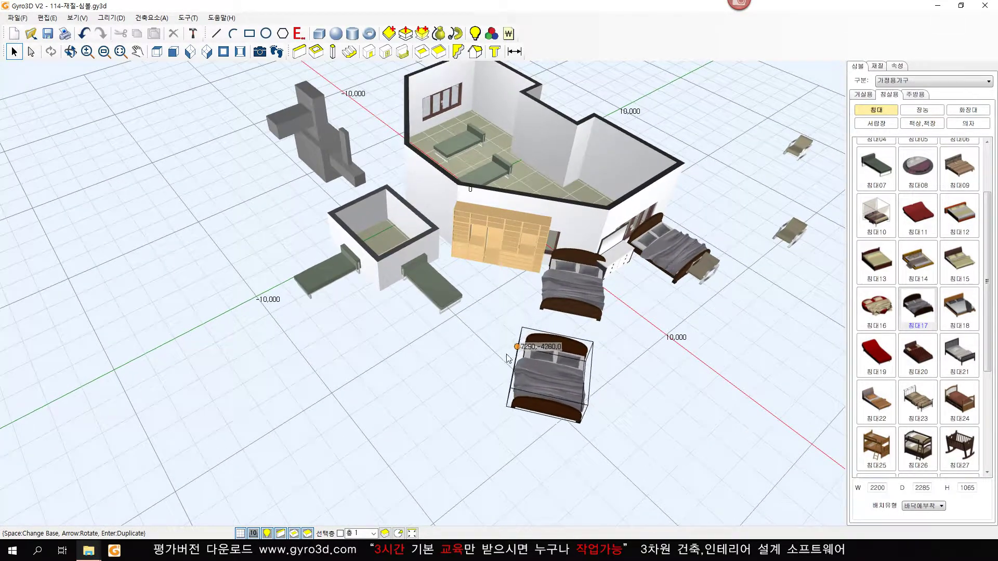
{"action": "mouse_move", "coordinate": [423, 353]}
{"action": "middle_mouse_down"}
{"action": "mouse_move", "coordinate": [400, 374]}
{"action": "mouse_move", "coordinate": [419, 340]}
{"action": "middle_mouse_up"}
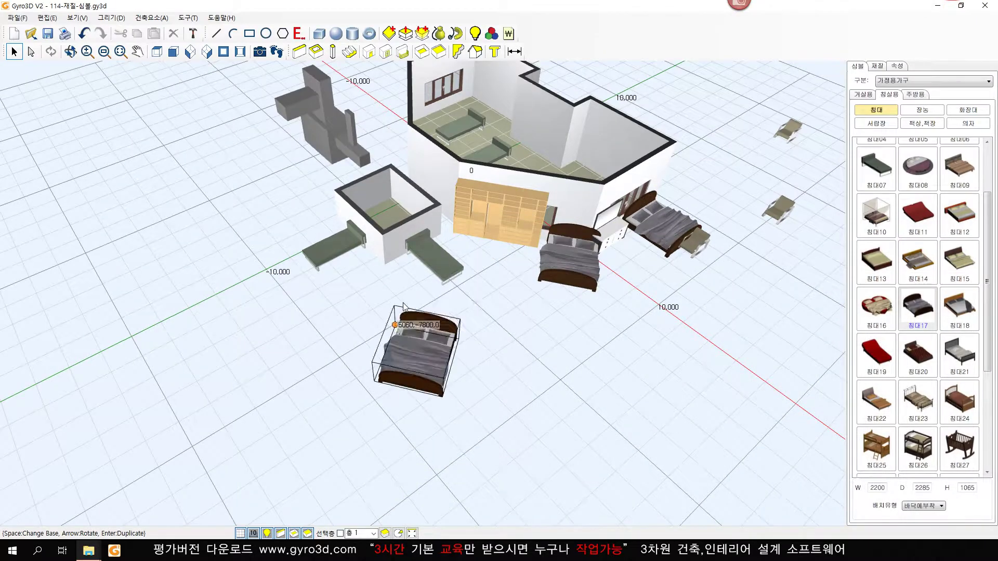
{"action": "scroll", "coordinate": [426, 374], "scroll_direction": "up", "scroll_amount": 2}
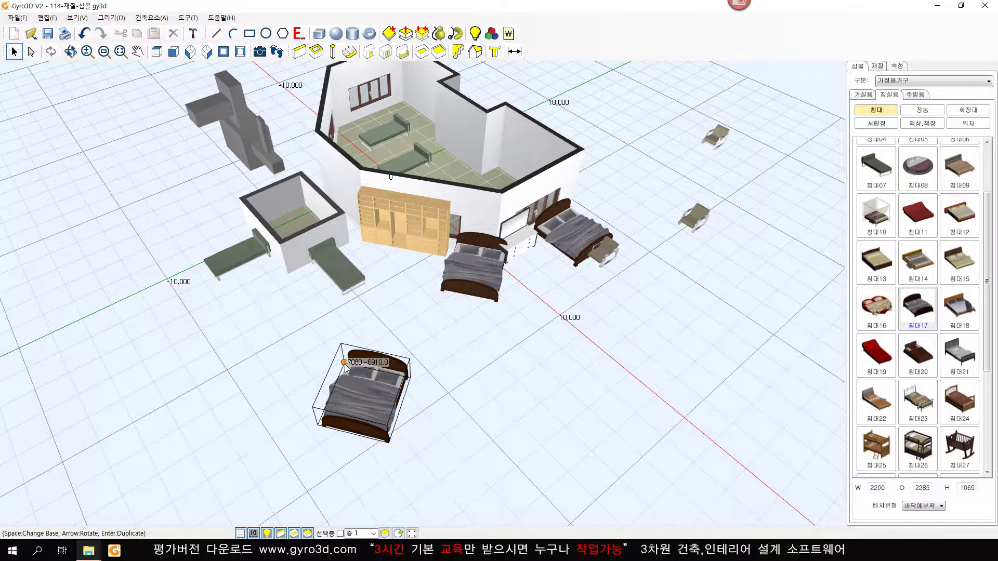
{"action": "key", "text": "Left"}
{"action": "key", "text": "Left"}
{"action": "key", "text": "Left"}
{"action": "key", "text": "Left"}
{"action": "key", "text": "Left"}
{"action": "key", "text": "Left"}
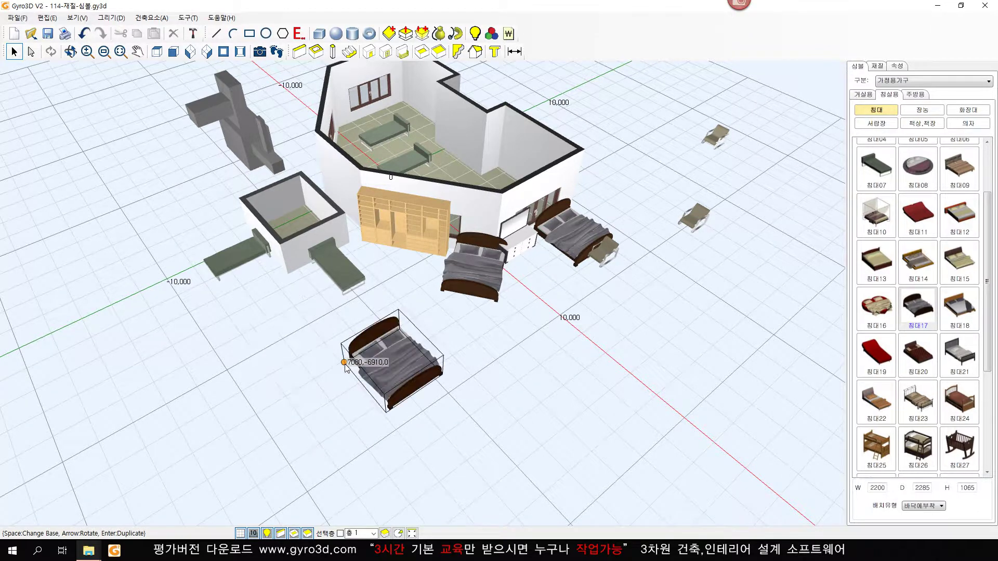
{"action": "key", "text": "Left"}
{"action": "key", "text": "Left"}
{"action": "key", "text": "Left"}
{"action": "key", "text": "Left"}
{"action": "key", "text": "Left"}
{"action": "key", "text": "Left"}
{"action": "key", "text": "Left"}
{"action": "key", "text": "Left"}
{"action": "key", "text": "Left"}
{"action": "key", "text": "Left"}
{"action": "key", "text": "Left"}
{"action": "key", "text": "Left"}
{"action": "key", "text": "Left"}
{"action": "key", "text": "Left"}
{"action": "key", "text": "Left"}
{"action": "key", "text": "Left"}
{"action": "key", "text": "Left"}
{"action": "key", "text": "Left"}
{"action": "key", "text": "Left"}
{"action": "key", "text": "Left"}
{"action": "key", "text": "Left"}
{"action": "key", "text": "Left"}
{"action": "key", "text": "Left"}
{"action": "key", "text": "Left"}
{"action": "key", "text": "Left"}
{"action": "key", "text": "Left"}
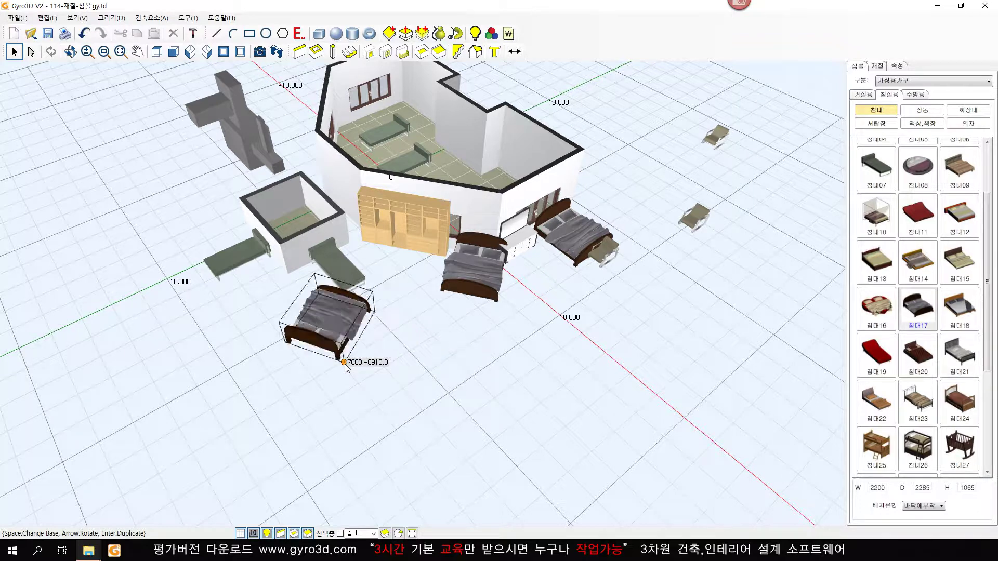
{"action": "key", "text": "Left"}
{"action": "key", "text": "Left"}
{"action": "key", "text": "Left"}
{"action": "key", "text": "Left"}
{"action": "key", "text": "Left"}
{"action": "key", "text": "Left"}
{"action": "key", "text": "Left"}
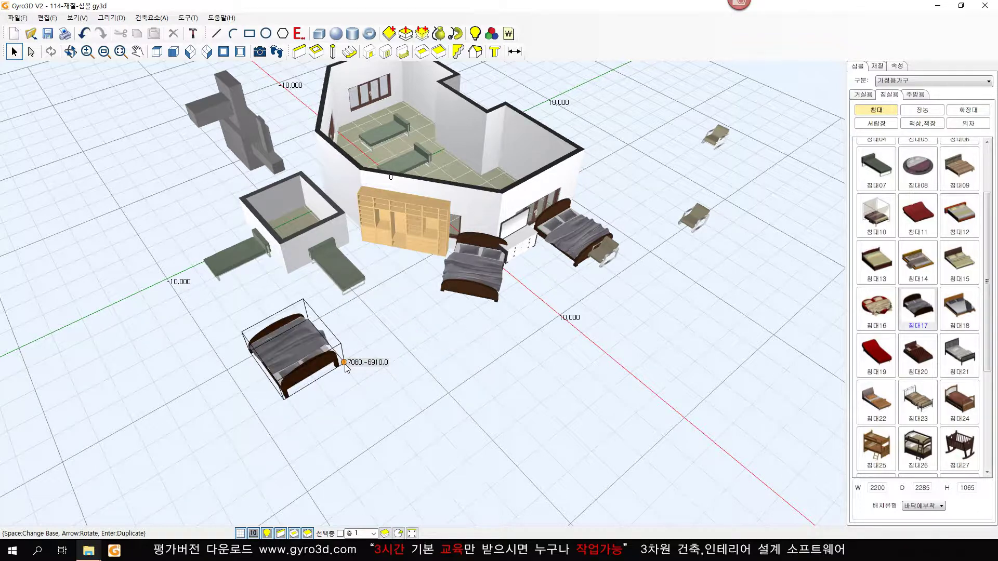
{"action": "key", "text": "Left"}
{"action": "key", "text": "Left"}
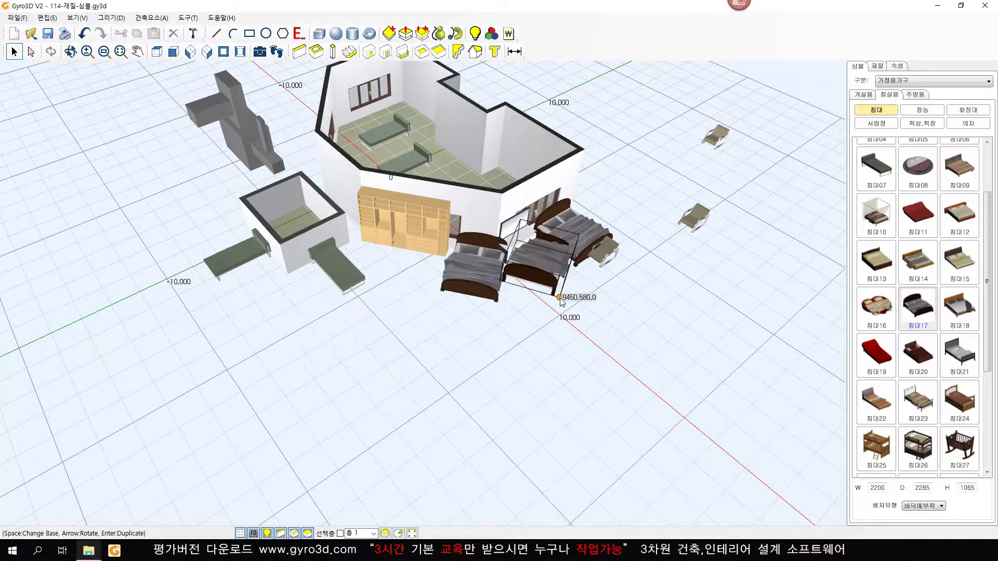
Bring the unplaced 침대17 bed behind the large building and turn it further about its base corner
{"action": "middle_click_drag", "start_coordinate": [582, 311], "coordinate": [606, 357]}
{"action": "scroll", "coordinate": [606, 357], "scroll_direction": "down", "scroll_amount": 5}
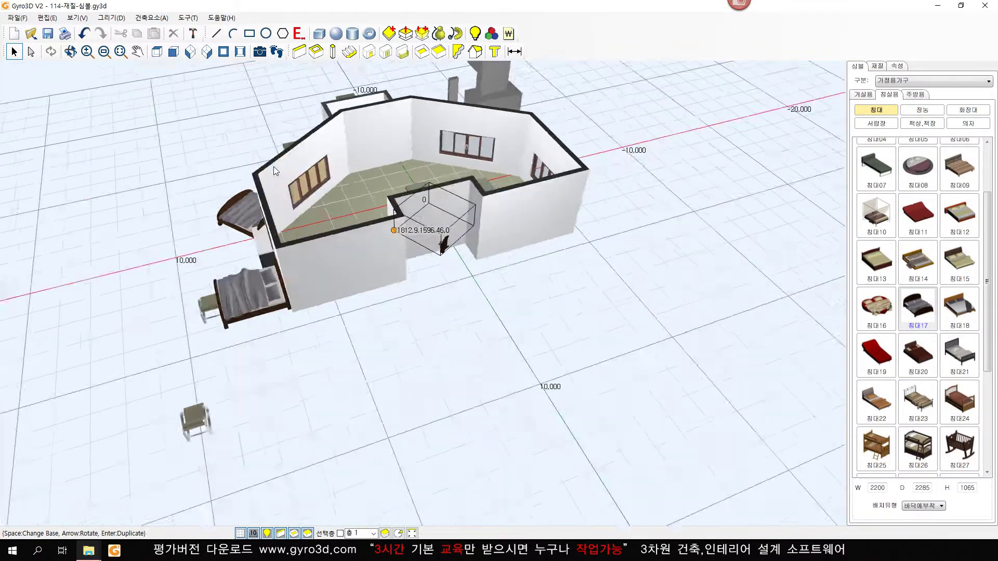
{"action": "middle_click_drag", "start_coordinate": [273, 166], "coordinate": [218, 250]}
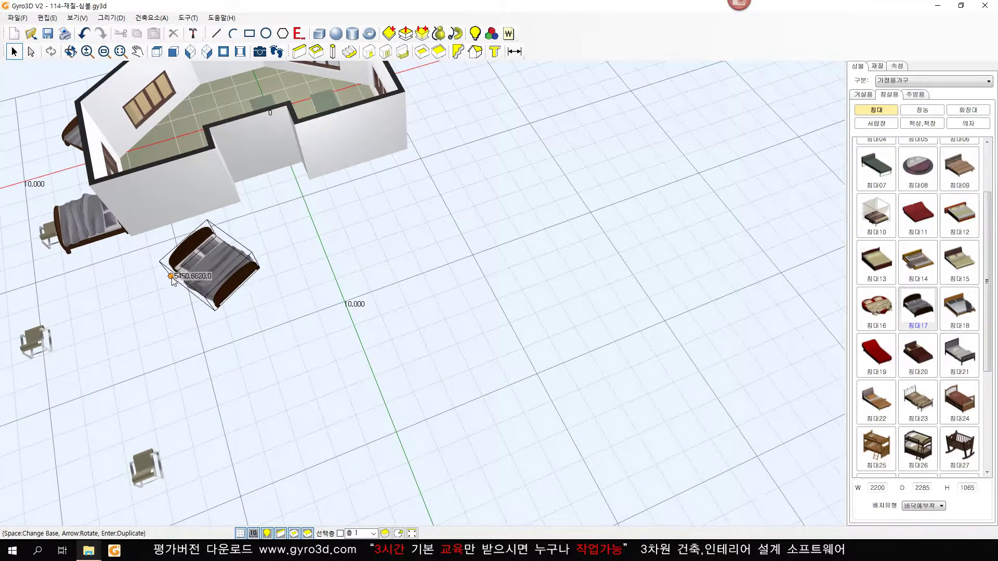
{"action": "key", "text": "Left"}
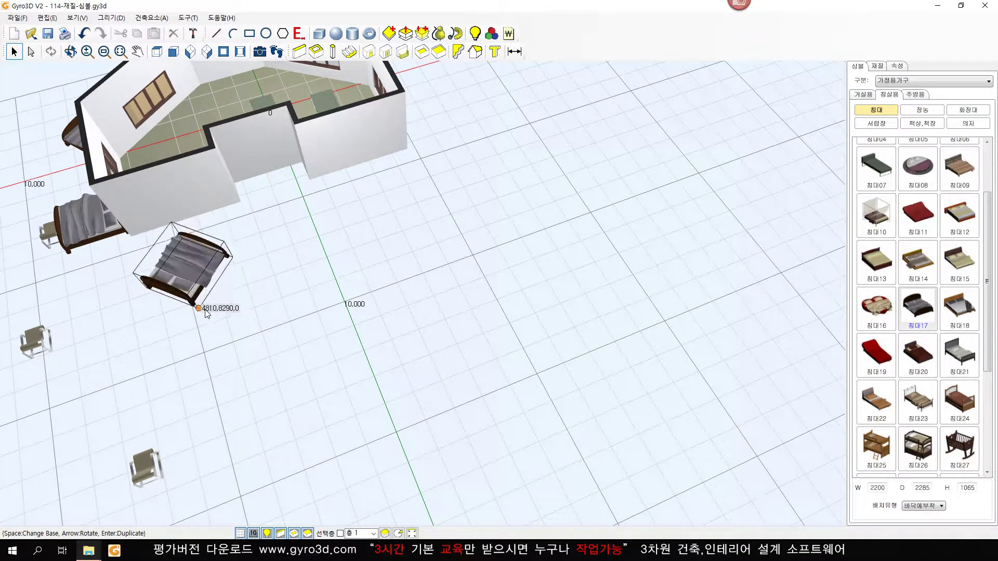
{"action": "key", "text": "Left"}
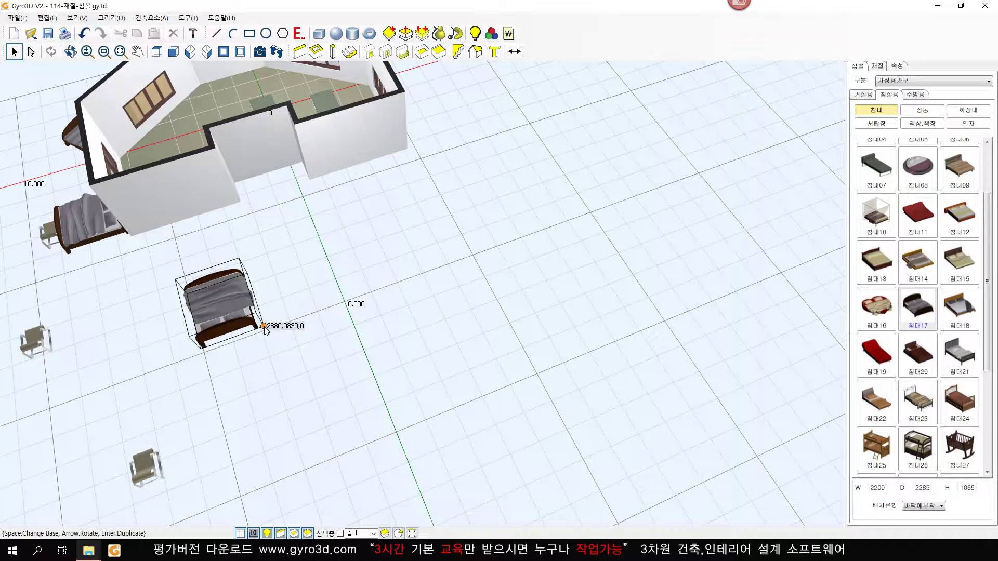
Cycle the bed's base point through its corners, place it foot-first against the large building's outer rear wall, and end the placement
{"action": "key", "text": "space"}
{"action": "key", "text": "space"}
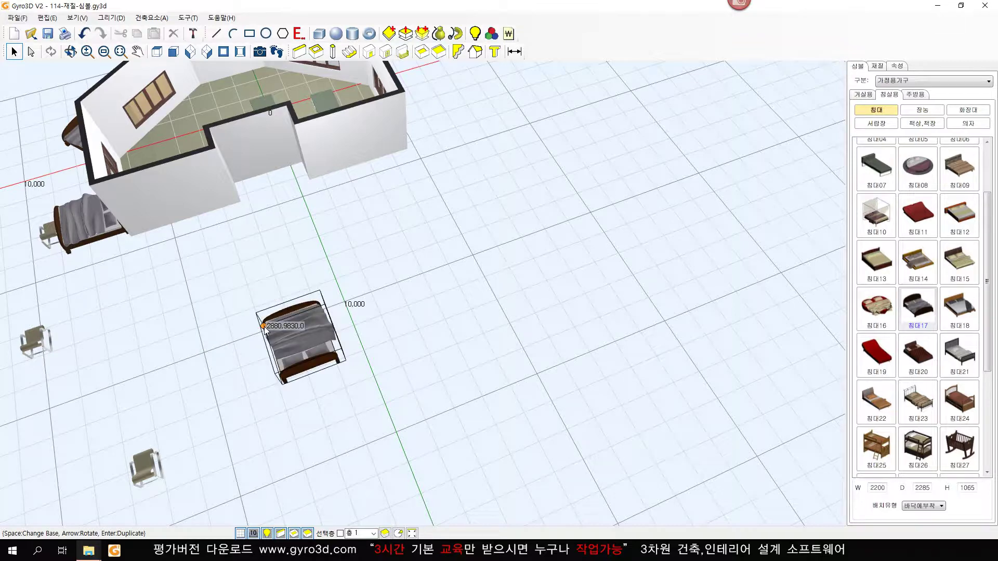
{"action": "key", "text": "space"}
{"action": "key", "text": "space"}
{"action": "key", "text": "space"}
{"action": "key", "text": "space"}
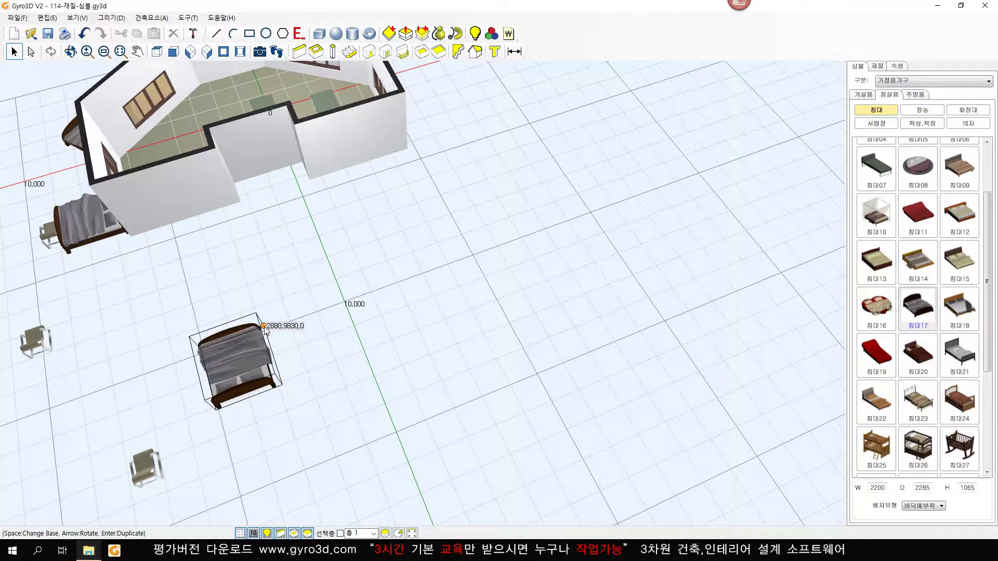
{"action": "key", "text": "space"}
{"action": "key", "text": "space"}
{"action": "key", "text": "space"}
{"action": "key", "text": "space"}
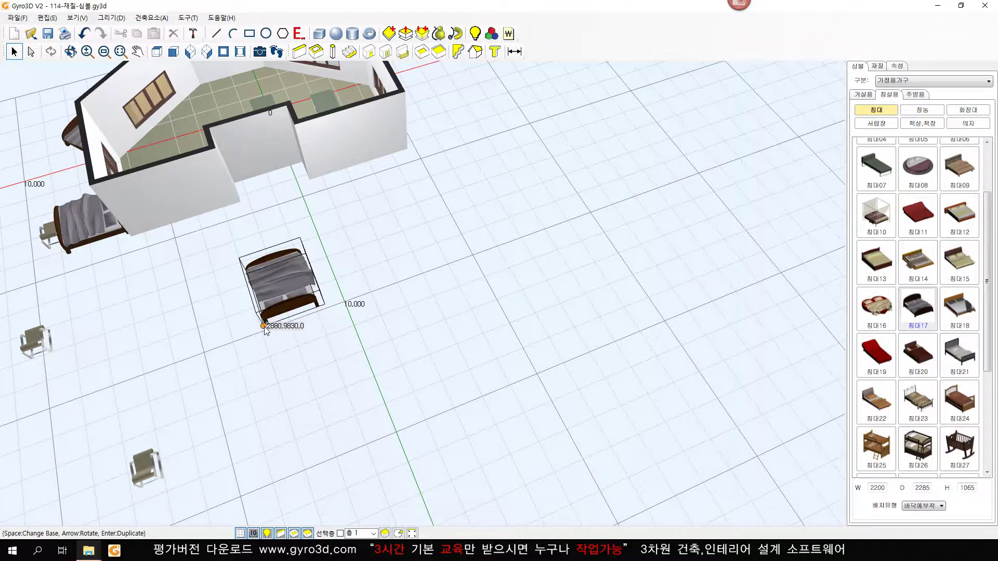
{"action": "key", "text": "space"}
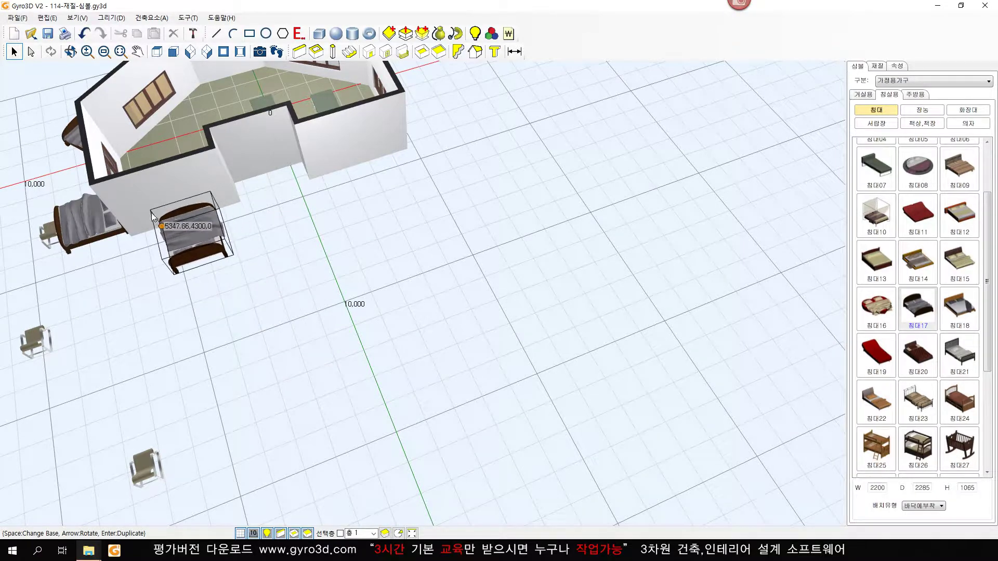
{"action": "left_click", "coordinate": [151, 213]}
{"action": "right_click", "coordinate": [238, 332]}
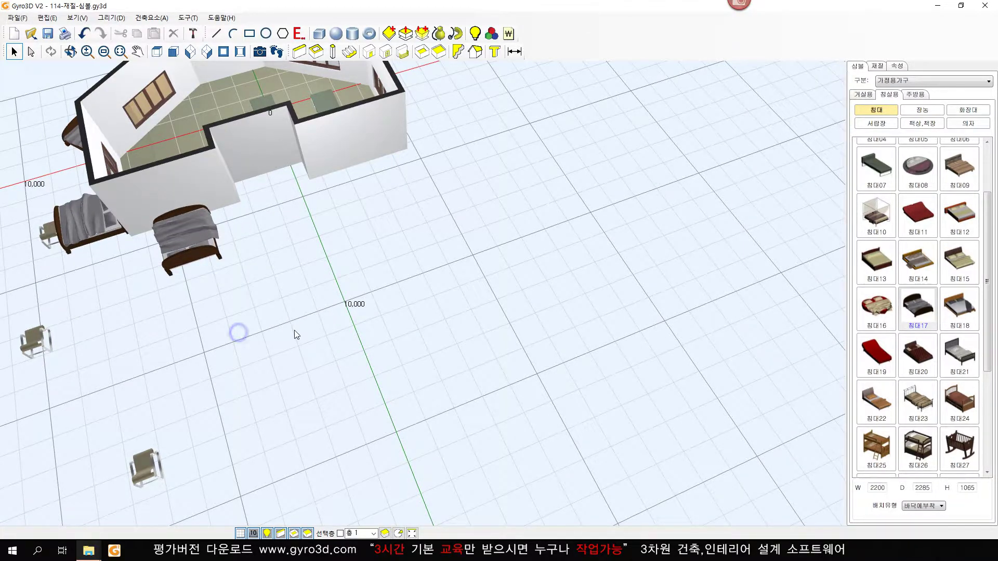
Shift the bed beside the wardrobe away from it, turn its pillow end away from the front wall, and clear the selection
{"action": "middle_click_drag", "start_coordinate": [297, 334], "coordinate": [292, 297]}
{"action": "middle_click_drag", "start_coordinate": [218, 376], "coordinate": [510, 426]}
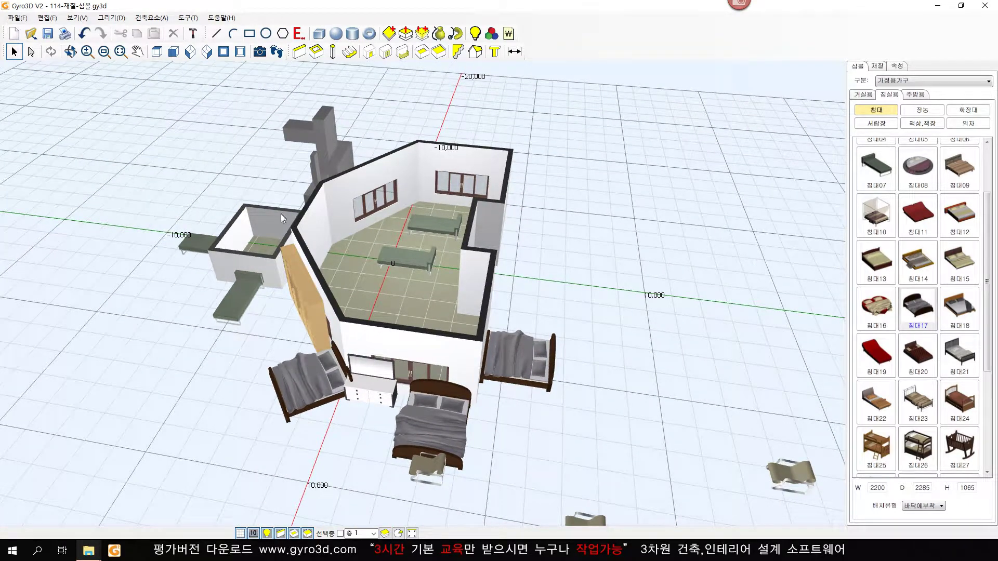
{"action": "left_click", "coordinate": [207, 51]}
{"action": "middle_click_drag", "start_coordinate": [491, 315], "coordinate": [497, 329]}
{"action": "scroll", "coordinate": [497, 328], "scroll_direction": "up", "scroll_amount": 5}
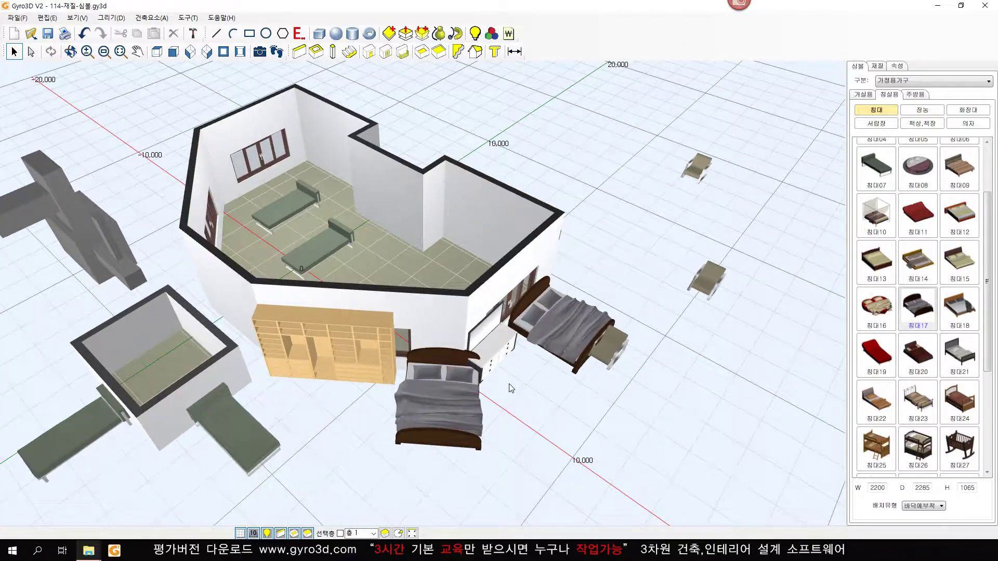
{"action": "middle_click_drag", "start_coordinate": [503, 391], "coordinate": [562, 363]}
{"action": "middle_click_drag", "start_coordinate": [631, 377], "coordinate": [615, 383]}
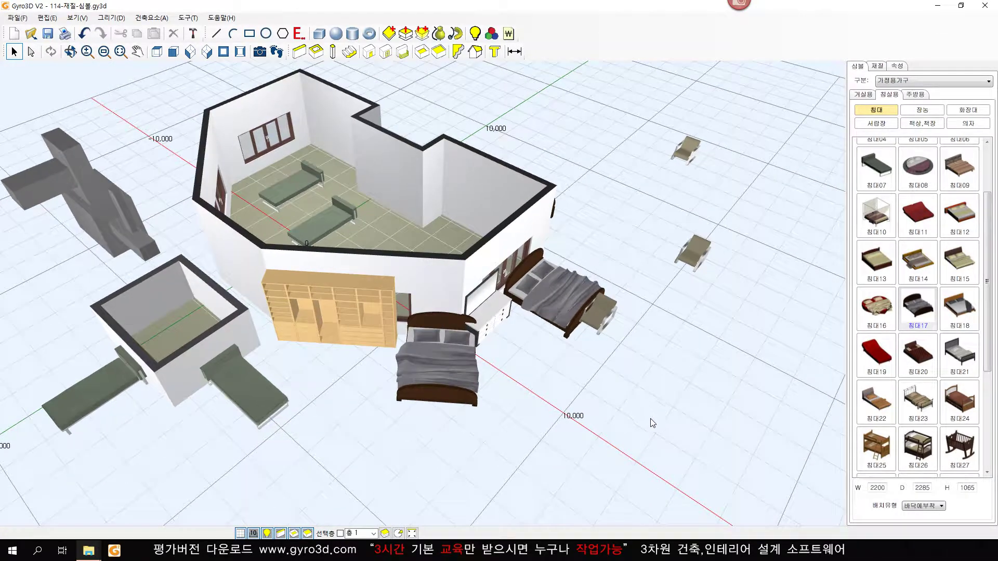
{"action": "left_click", "coordinate": [435, 365]}
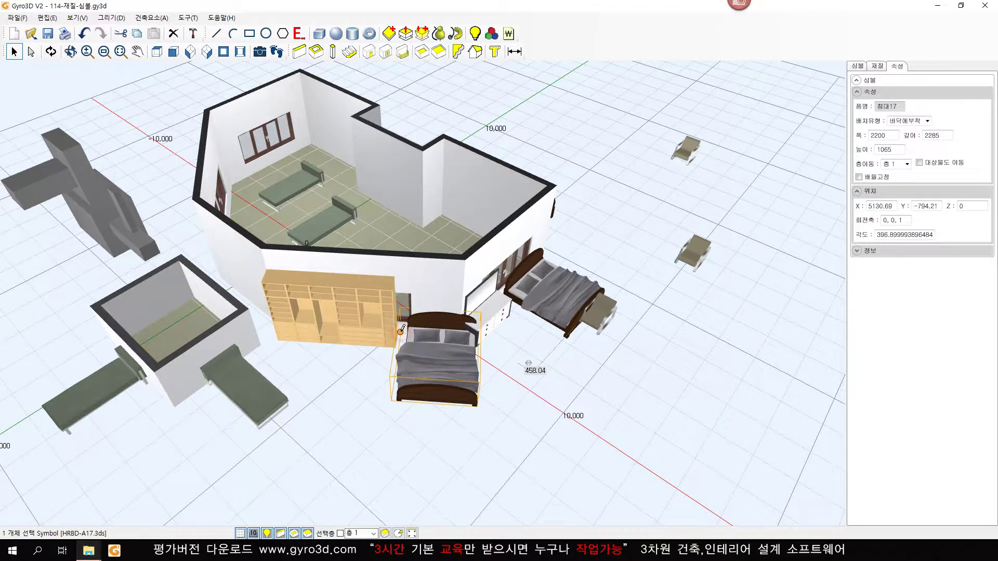
{"action": "left_click_drag", "start_coordinate": [402, 328], "coordinate": [436, 333]}
{"action": "left_click", "coordinate": [581, 416]}
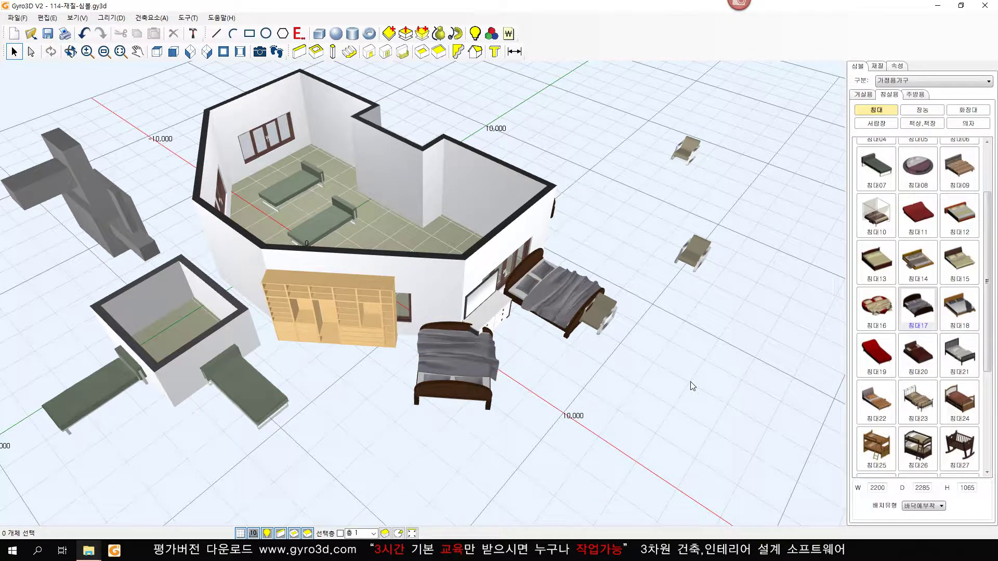
Choose the 스탠드등06 floor lamp from the 조명 symbols of the 기기_소품 category
{"action": "scroll", "coordinate": [430, 301], "scroll_direction": "up", "scroll_amount": 5}
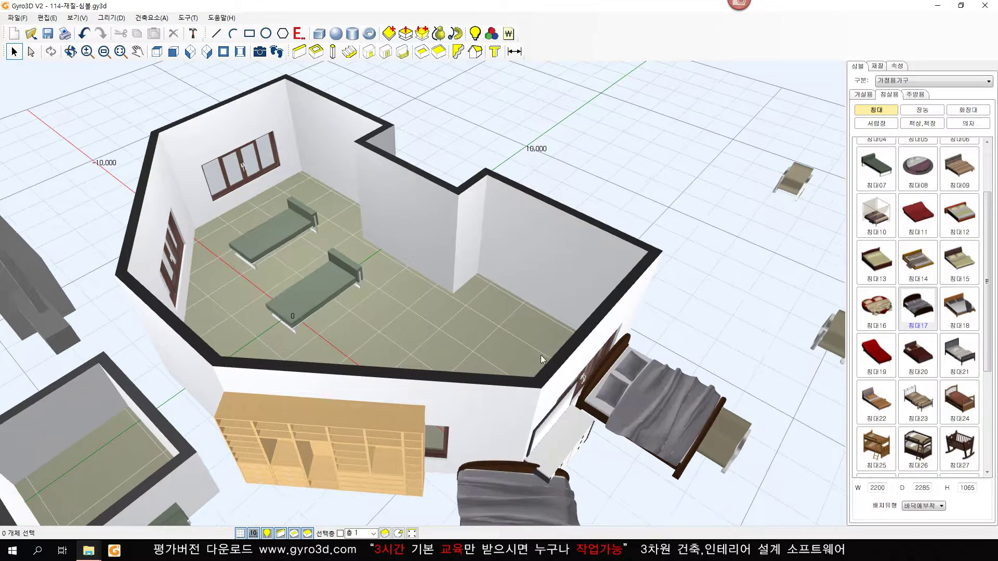
{"action": "left_click", "coordinate": [913, 80]}
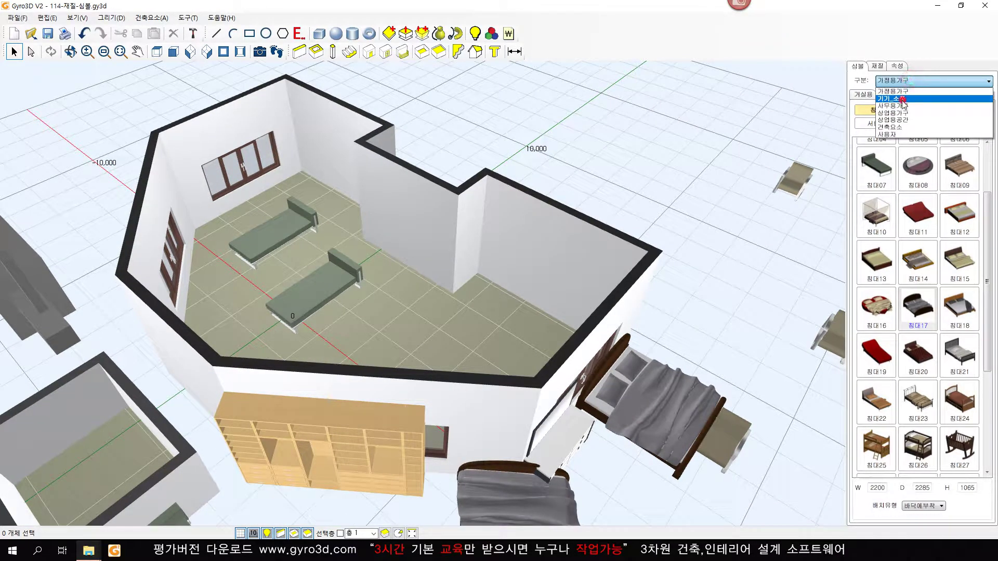
{"action": "left_click", "coordinate": [907, 98]}
{"action": "left_click", "coordinate": [880, 95]}
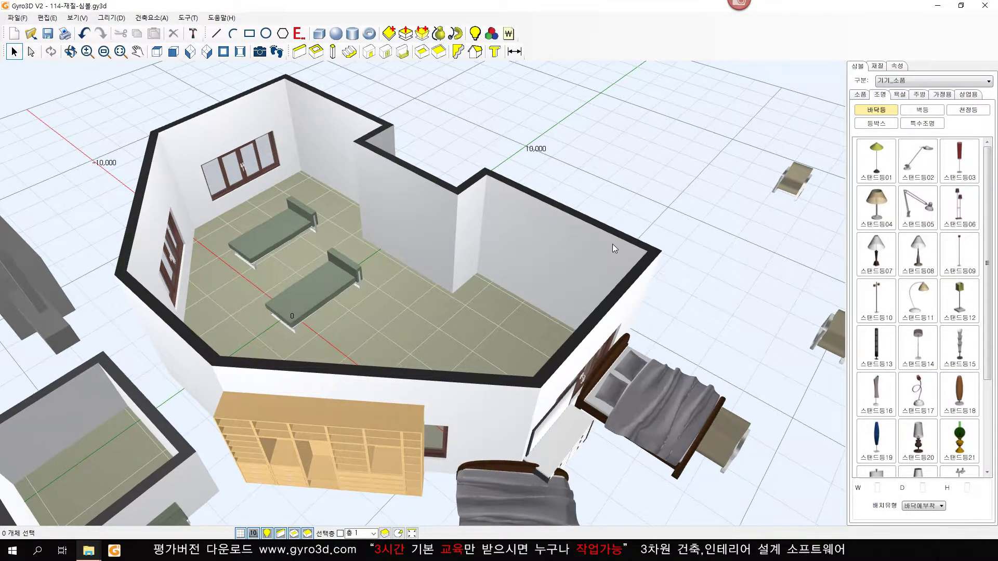
{"action": "scroll", "coordinate": [613, 244], "scroll_direction": "down", "scroll_amount": 2}
{"action": "scroll", "coordinate": [582, 320], "scroll_direction": "up", "scroll_amount": 1}
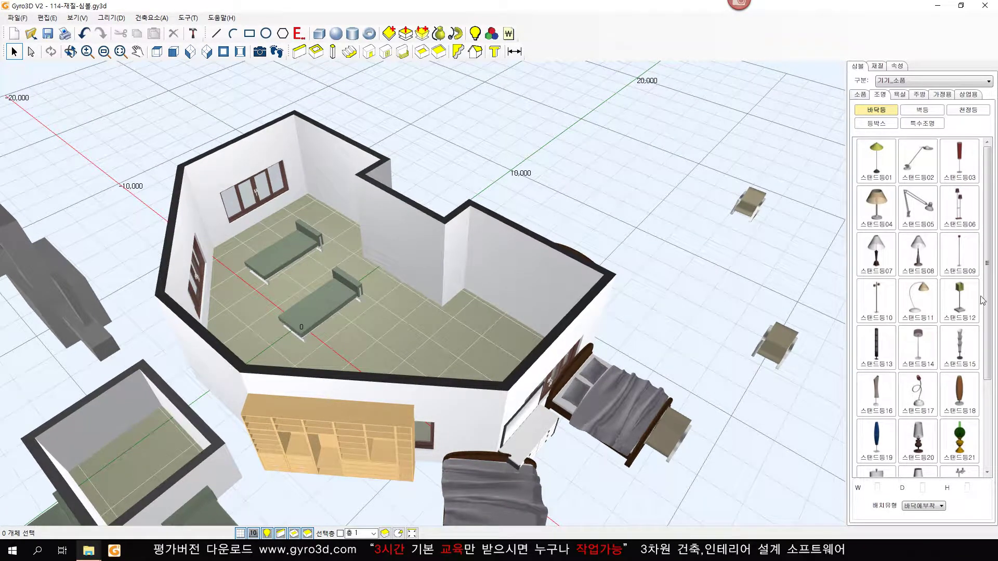
{"action": "scroll", "coordinate": [982, 300], "scroll_direction": "down", "scroll_amount": 3}
{"action": "scroll", "coordinate": [987, 299], "scroll_direction": "up", "scroll_amount": 2}
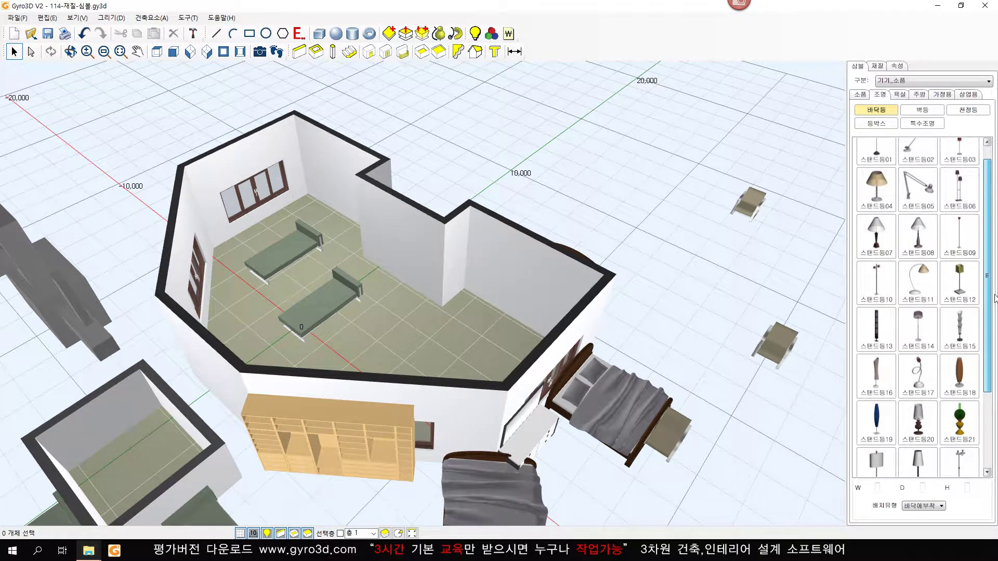
{"action": "scroll", "coordinate": [990, 299], "scroll_direction": "up", "scroll_amount": 1}
{"action": "left_click", "coordinate": [958, 210]}
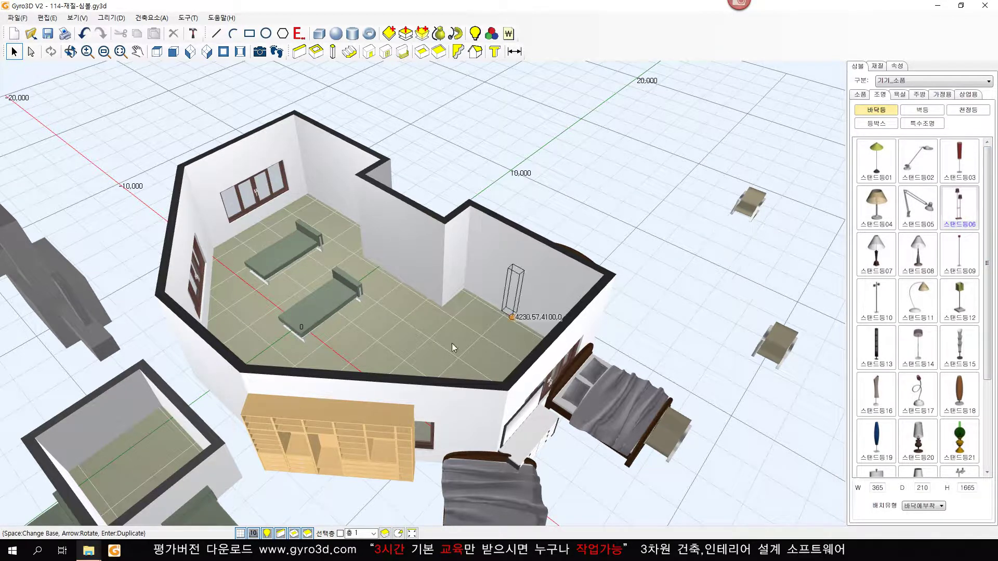
Place seven 스탠드등06 floor lamps around the beds and across the large building's tiled floor
{"action": "left_click", "coordinate": [383, 327]}
{"action": "left_click", "coordinate": [458, 329]}
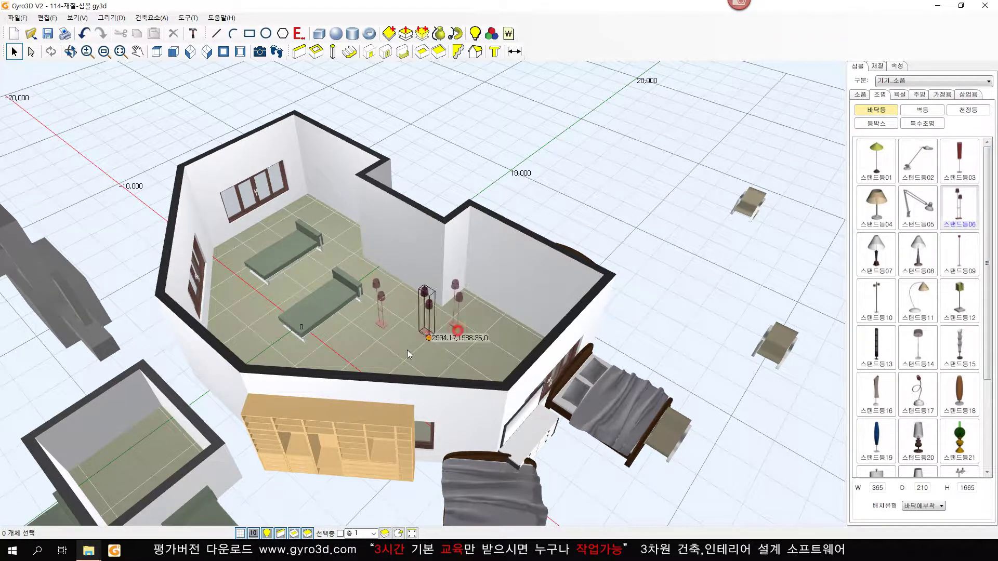
{"action": "left_click", "coordinate": [404, 346]}
{"action": "left_click", "coordinate": [374, 343]}
{"action": "left_click", "coordinate": [340, 343]}
{"action": "left_click", "coordinate": [253, 318]}
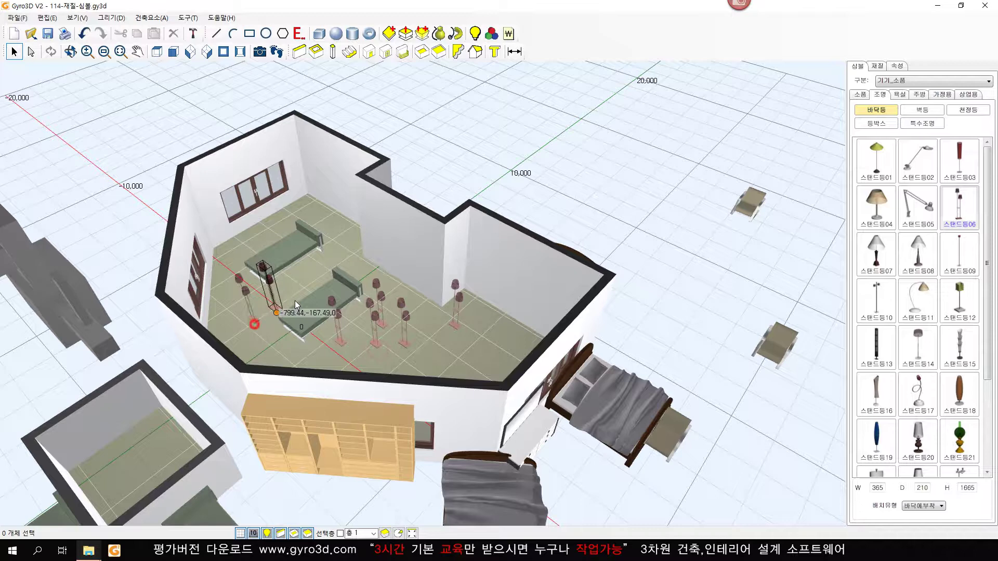
{"action": "left_click", "coordinate": [328, 314]}
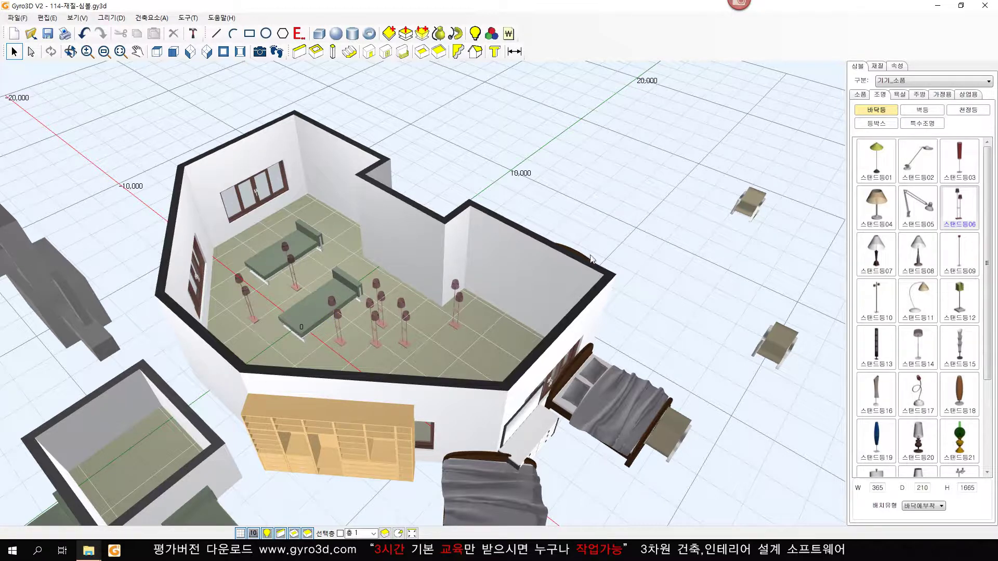
Place two 벽등02 wall lamps on the large building's inner rear walls using the 벽에부착 placement type
{"action": "left_click", "coordinate": [923, 111]}
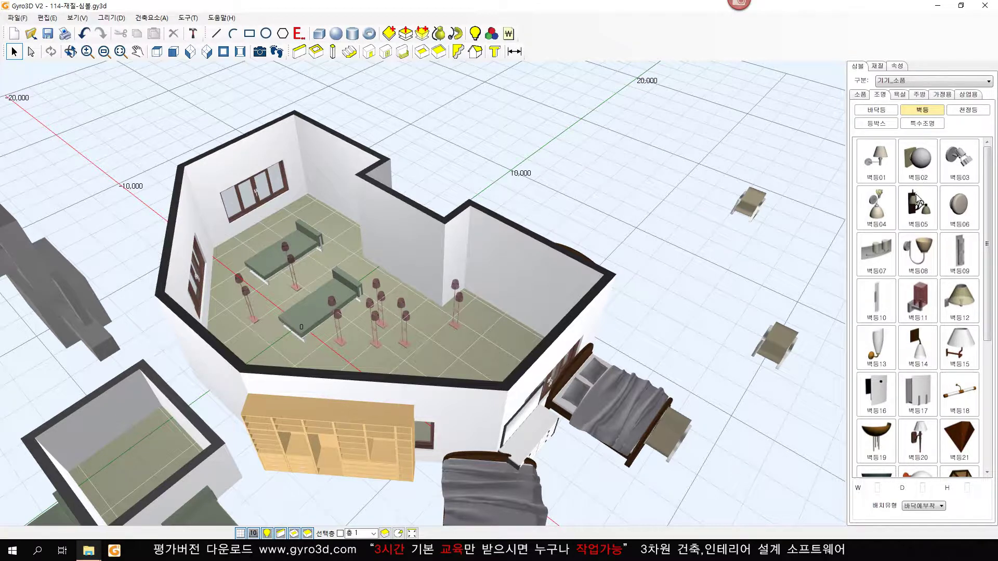
{"action": "left_click", "coordinate": [924, 167]}
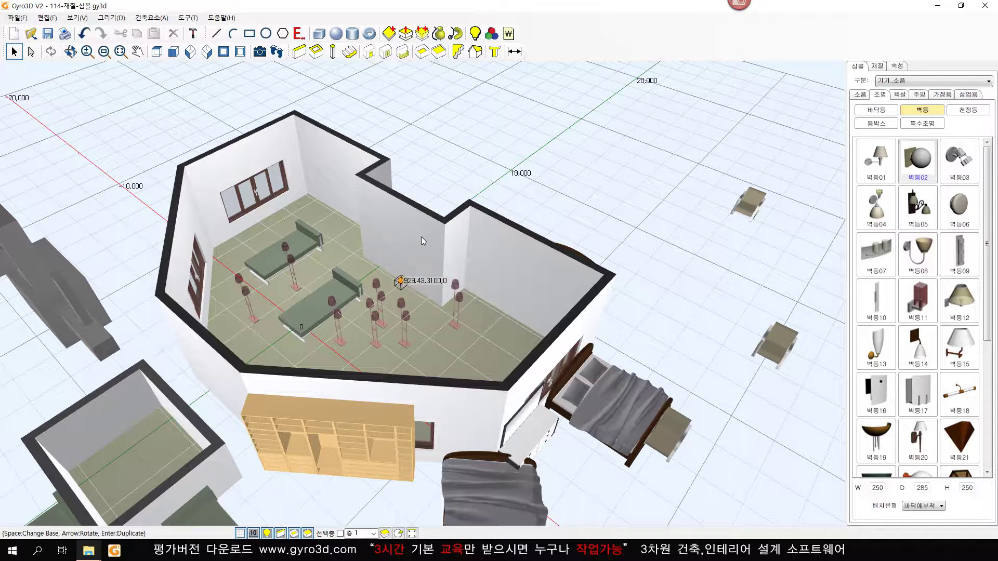
{"action": "left_click", "coordinate": [923, 507]}
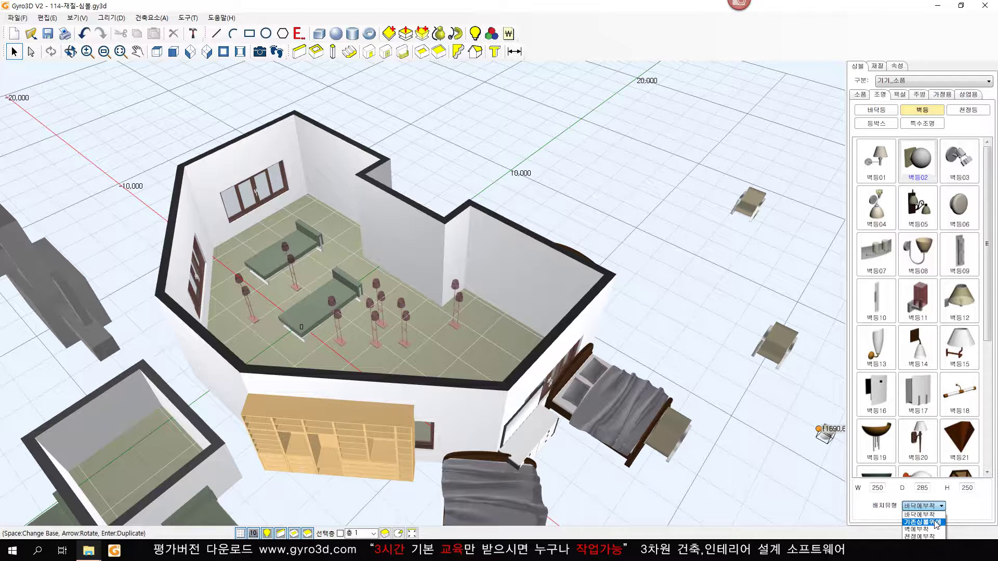
{"action": "left_click", "coordinate": [932, 530]}
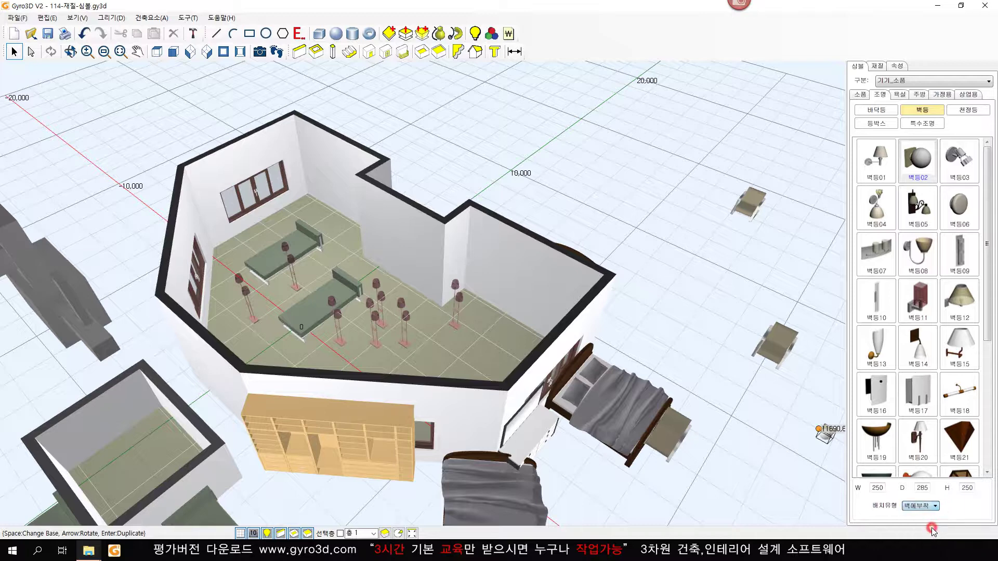
{"action": "left_click", "coordinate": [501, 240]}
{"action": "left_click", "coordinate": [392, 213]}
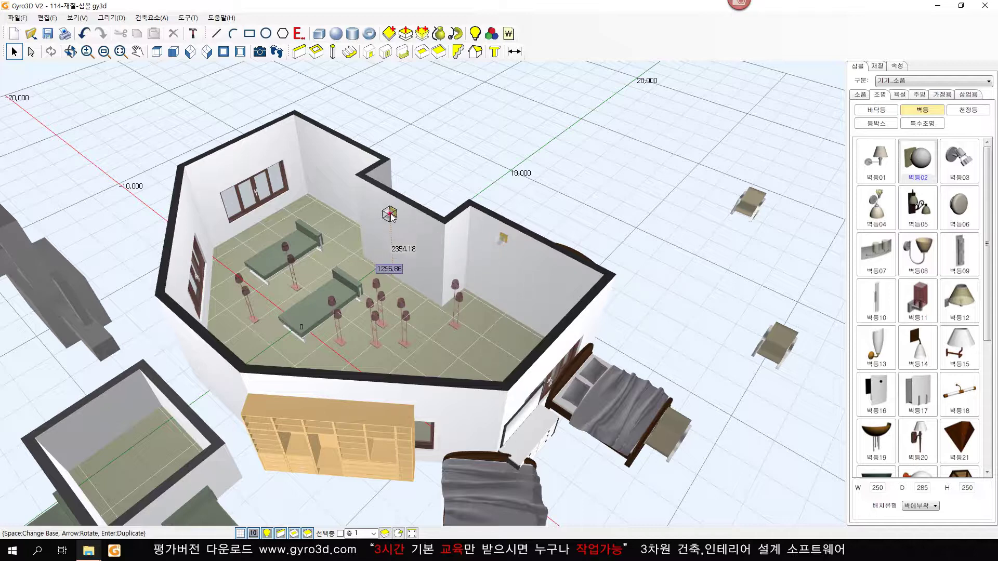
Place three more 벽등02 wall lamps on the large building's rear walls and above the window
{"action": "left_click", "coordinate": [419, 229]}
{"action": "left_click", "coordinate": [323, 148]}
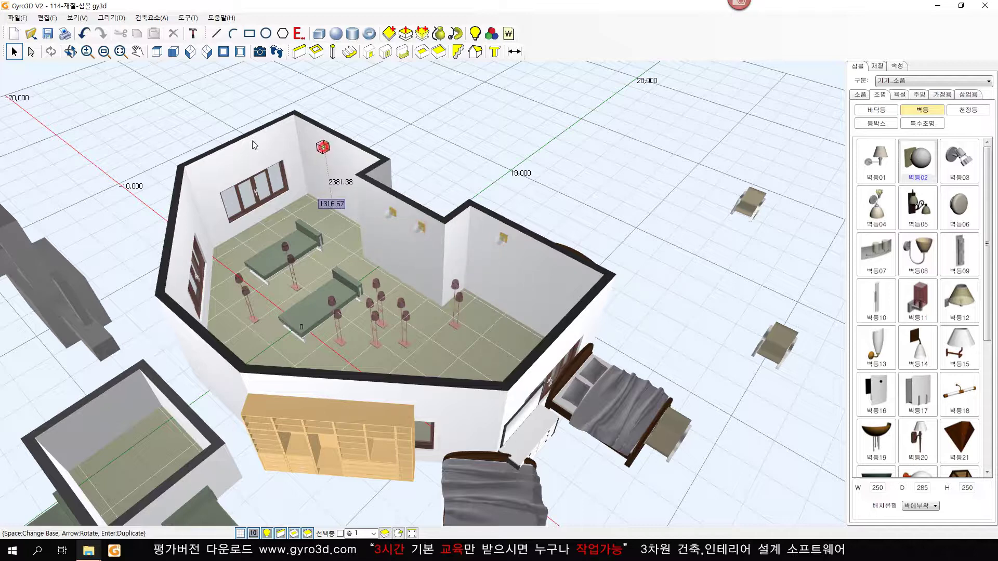
{"action": "left_click", "coordinate": [235, 160]}
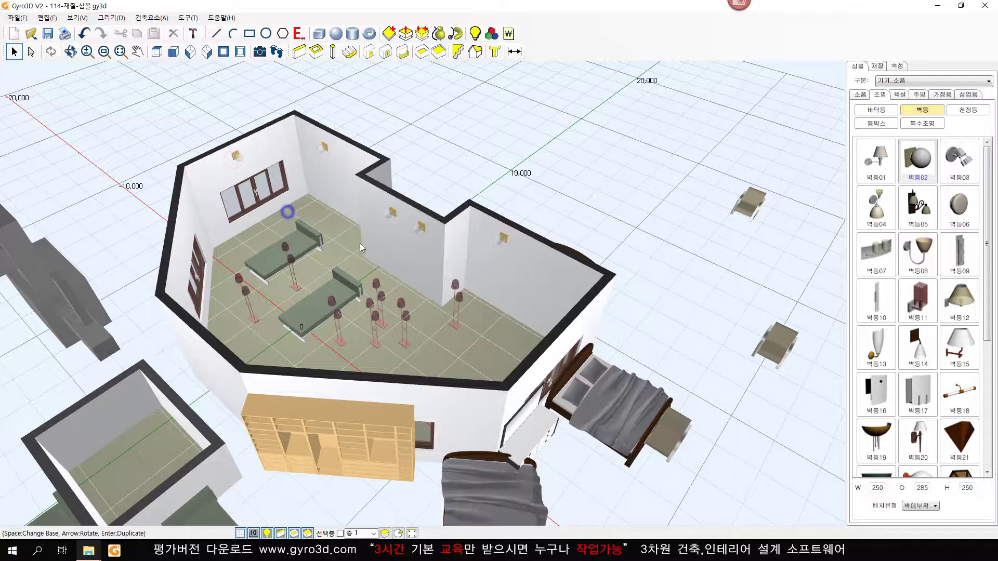
Reposition the wall lamp on the recessed rear wall 600 mm from the inner corner and 900 mm below the wall top, then deselect it
{"action": "scroll", "coordinate": [475, 263], "scroll_direction": "up", "scroll_amount": 2}
{"action": "left_click", "coordinate": [515, 229]}
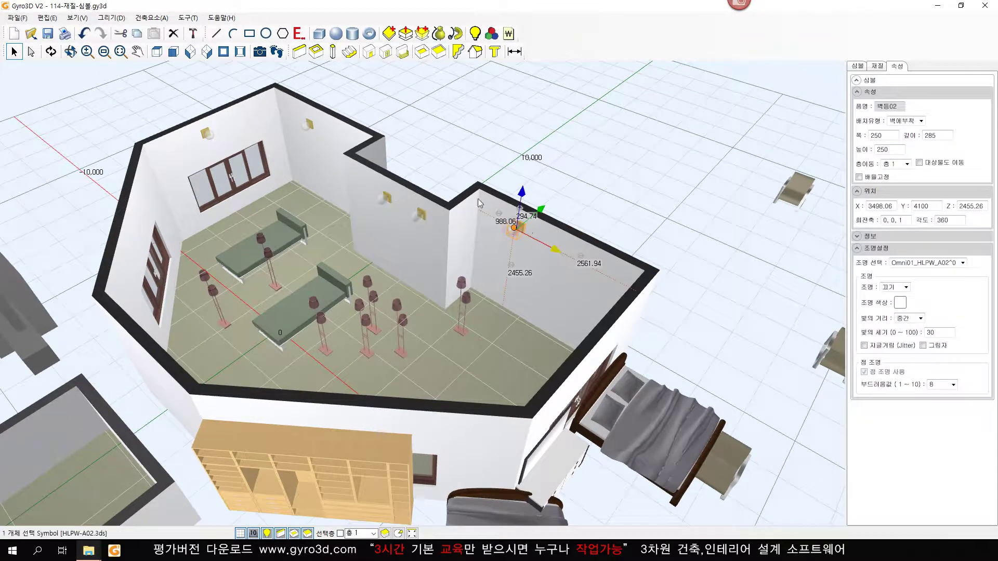
{"action": "left_click", "coordinate": [502, 222]}
{"action": "mouse_move", "coordinate": [507, 228]}
{"action": "left_mouse_down"}
{"action": "mouse_move", "coordinate": [494, 220]}
{"action": "mouse_move", "coordinate": [509, 209]}
{"action": "mouse_move", "coordinate": [516, 216]}
{"action": "left_mouse_up"}
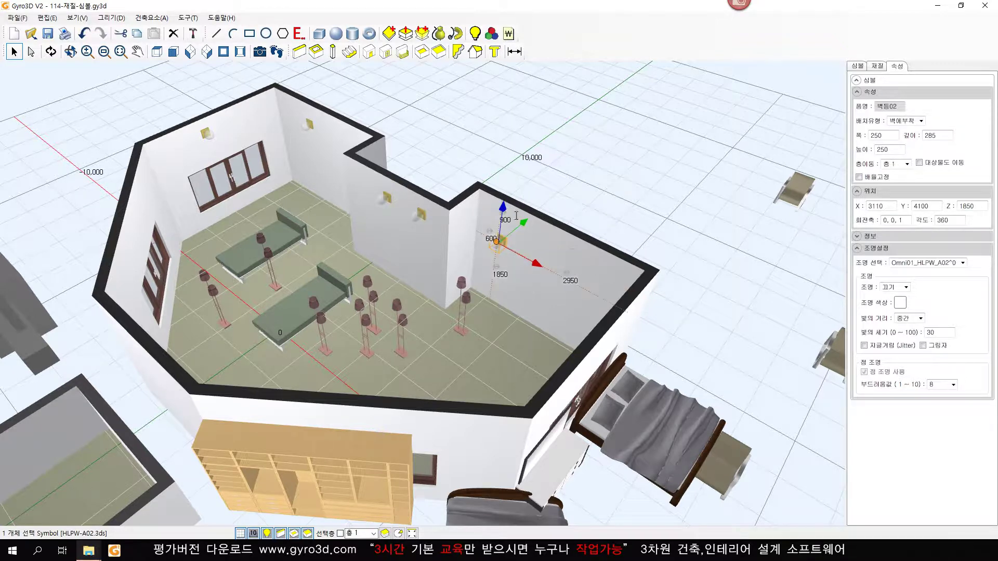
{"action": "left_click", "coordinate": [599, 185]}
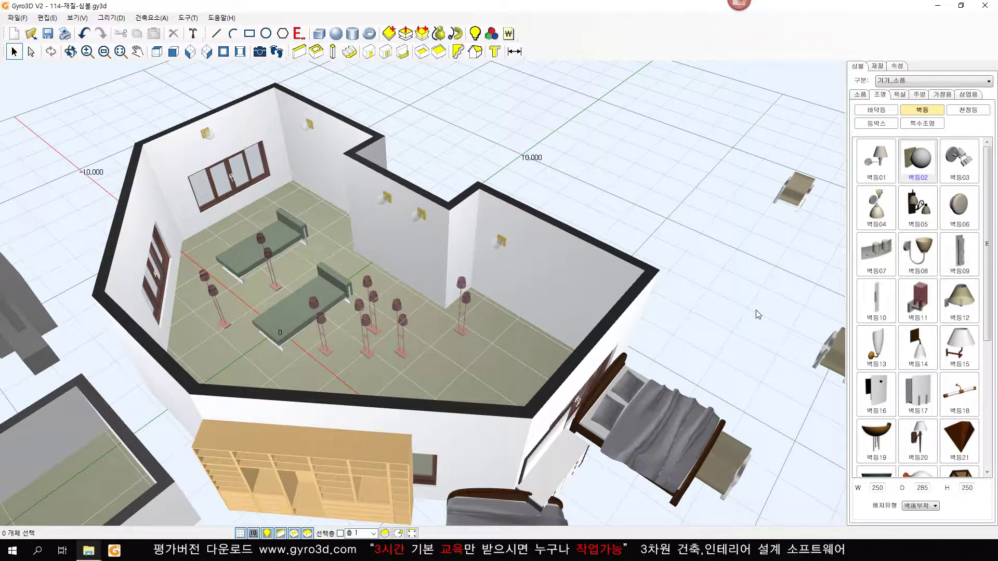
Choose the 천정등01 ceiling light from the 천정등 symbols and set its placement type to 천정에부착
{"action": "scroll", "coordinate": [706, 374], "scroll_direction": "down", "scroll_amount": 5}
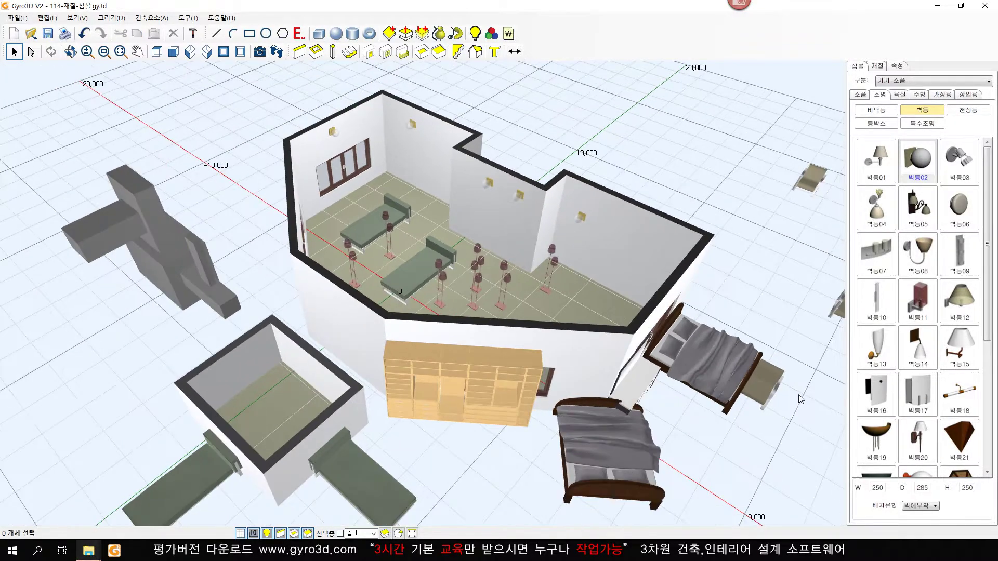
{"action": "left_click", "coordinate": [966, 110]}
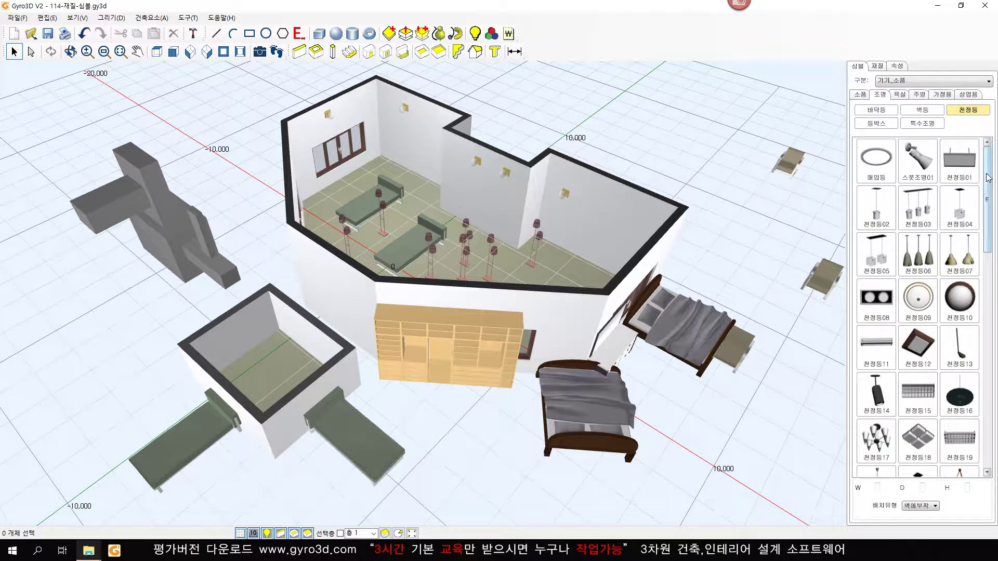
{"action": "left_click_drag", "start_coordinate": [986, 165], "coordinate": [995, 145]}
{"action": "left_click", "coordinate": [878, 171]}
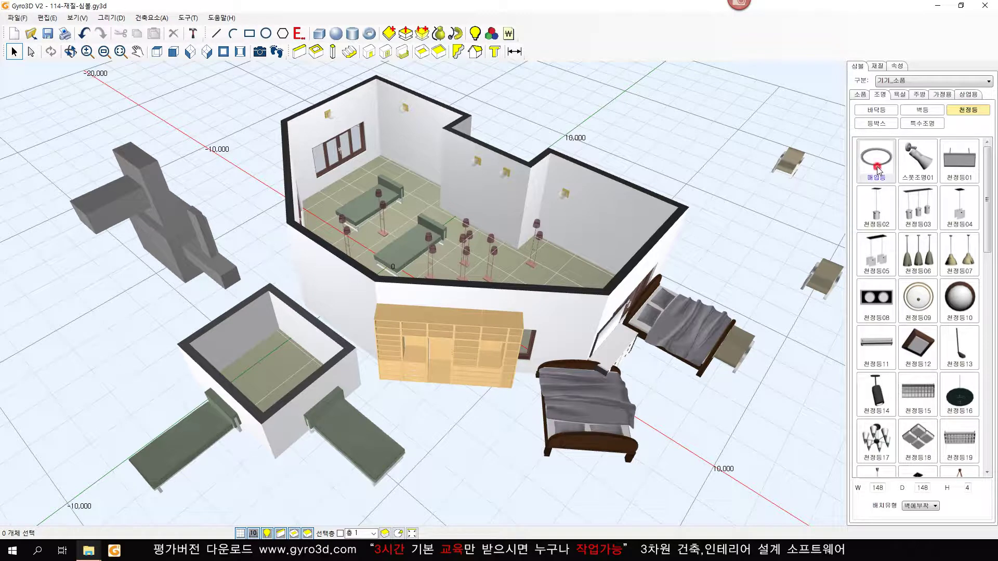
{"action": "left_click", "coordinate": [959, 159]}
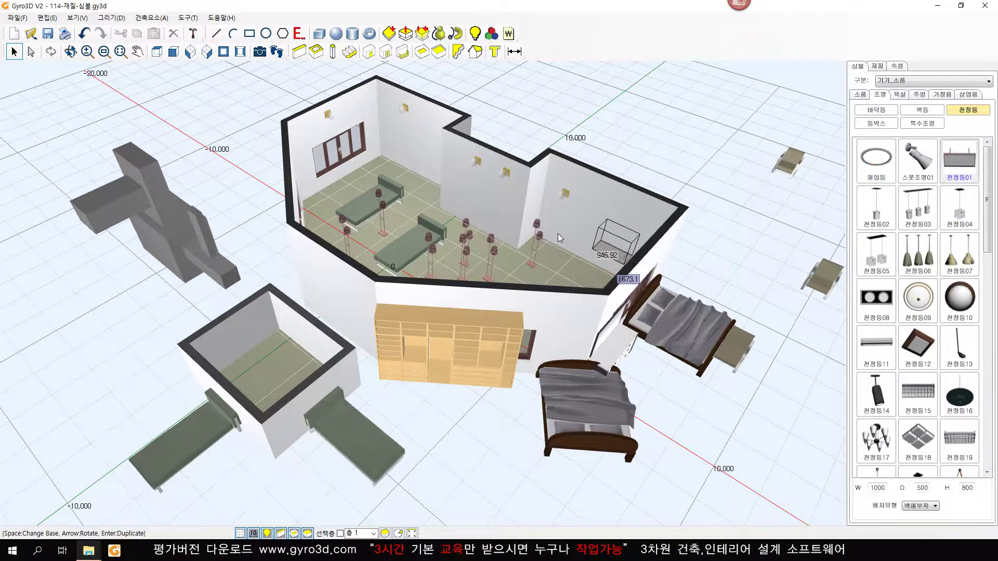
{"action": "left_click", "coordinate": [920, 506]}
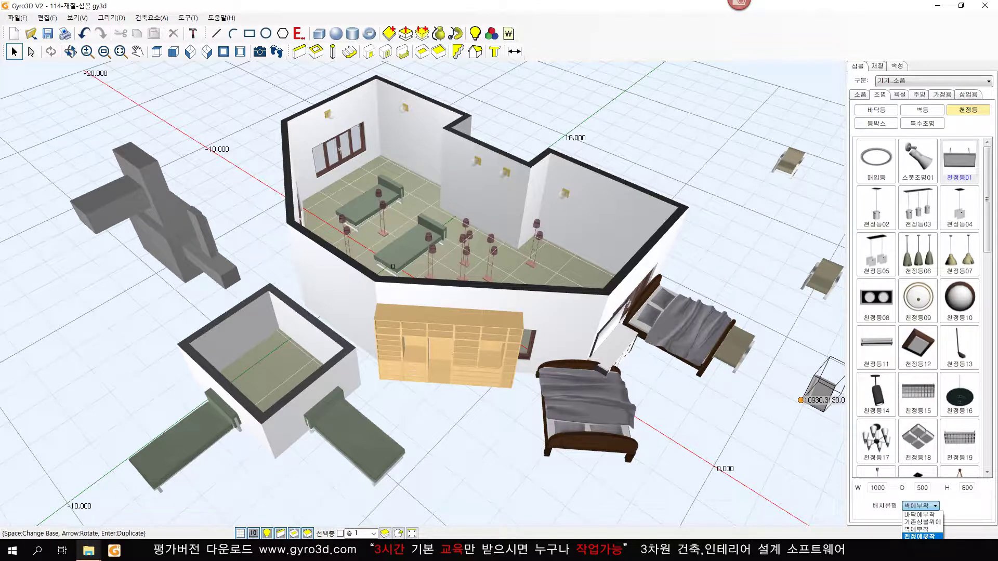
{"action": "left_click", "coordinate": [921, 536]}
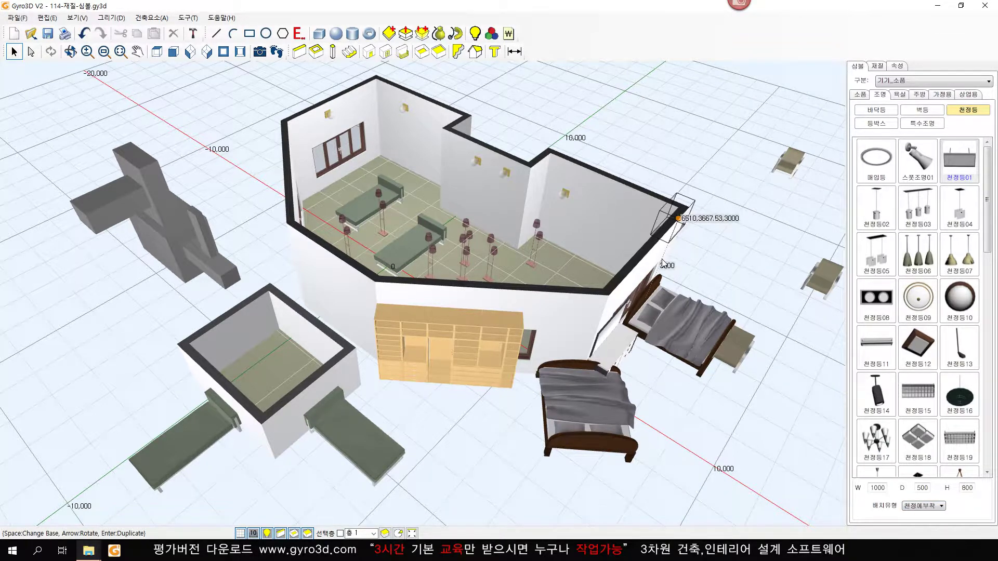
Place four 천정등01 ceiling lights inside the large building and put the same light inside the small room
{"action": "scroll", "coordinate": [657, 271], "scroll_direction": "down", "scroll_amount": 3}
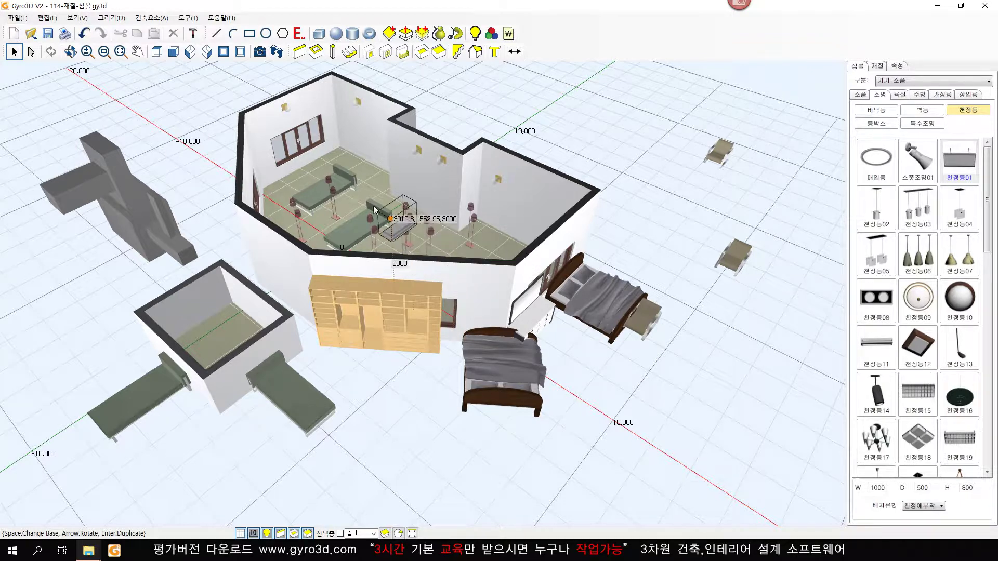
{"action": "left_click", "coordinate": [343, 191]}
{"action": "left_click", "coordinate": [372, 207]}
{"action": "left_click", "coordinate": [395, 214]}
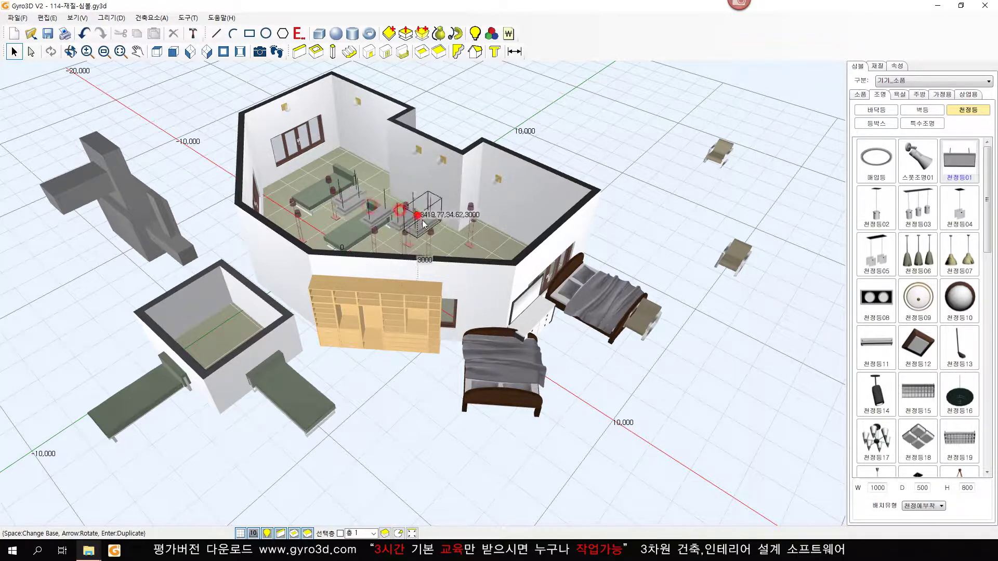
{"action": "left_click", "coordinate": [424, 222]}
{"action": "middle_click_drag", "start_coordinate": [424, 223], "coordinate": [317, 319]}
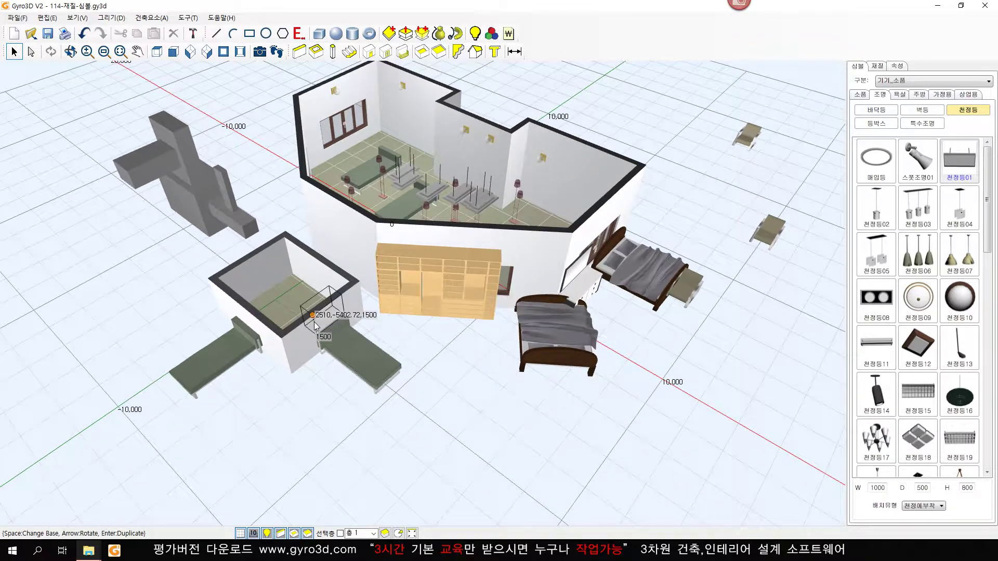
{"action": "left_click", "coordinate": [287, 304]}
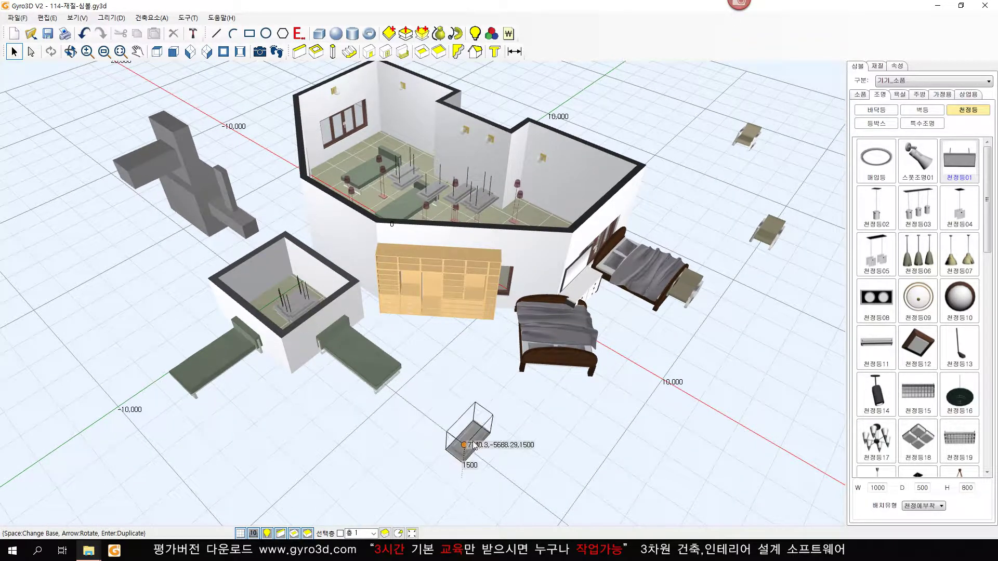
Place a row of four 천정등01 ceiling lights over the open ground in front of the bed at height 1500
{"action": "left_click", "coordinate": [472, 441]}
{"action": "left_click", "coordinate": [495, 445]}
{"action": "left_click", "coordinate": [518, 450]}
{"action": "left_click", "coordinate": [538, 455]}
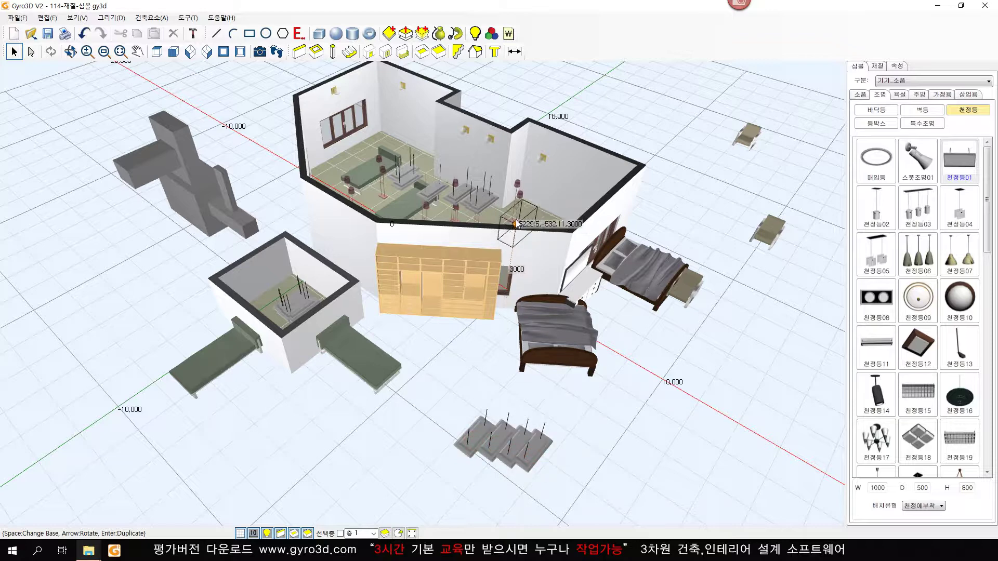
Place further 천정등01 ceiling lights around the outdoor row, some at height 3000 and others at 1500
{"action": "left_click", "coordinate": [479, 414]}
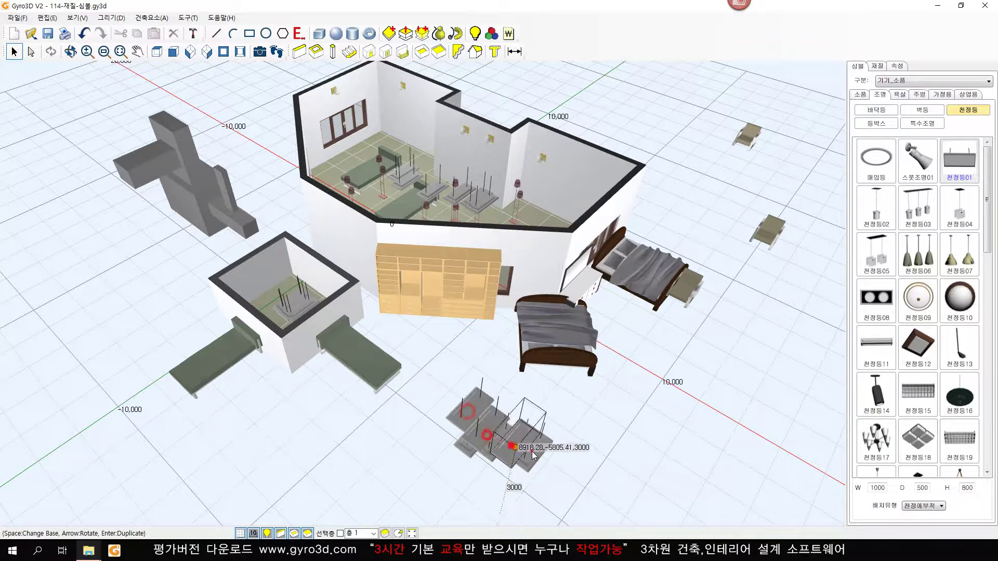
{"action": "left_click", "coordinate": [508, 436]}
{"action": "left_click", "coordinate": [471, 443]}
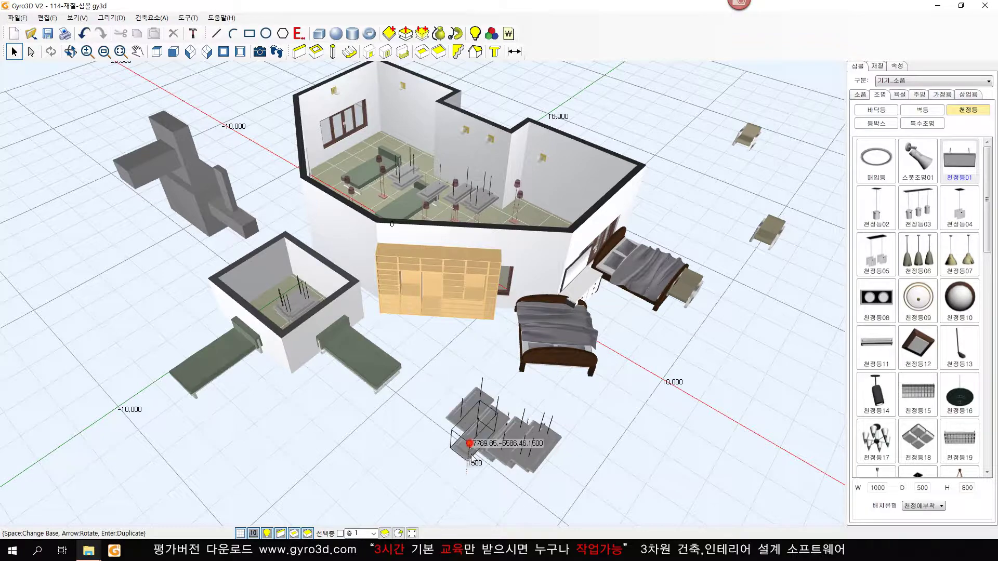
{"action": "left_click", "coordinate": [482, 464]}
{"action": "left_click", "coordinate": [509, 471]}
Set the Z position of three of the upper outdoor ceiling lights to 2400 and clear the selection
{"action": "middle_click_drag", "start_coordinate": [559, 416], "coordinate": [619, 355]}
{"action": "scroll", "coordinate": [537, 394], "scroll_direction": "up", "scroll_amount": 5}
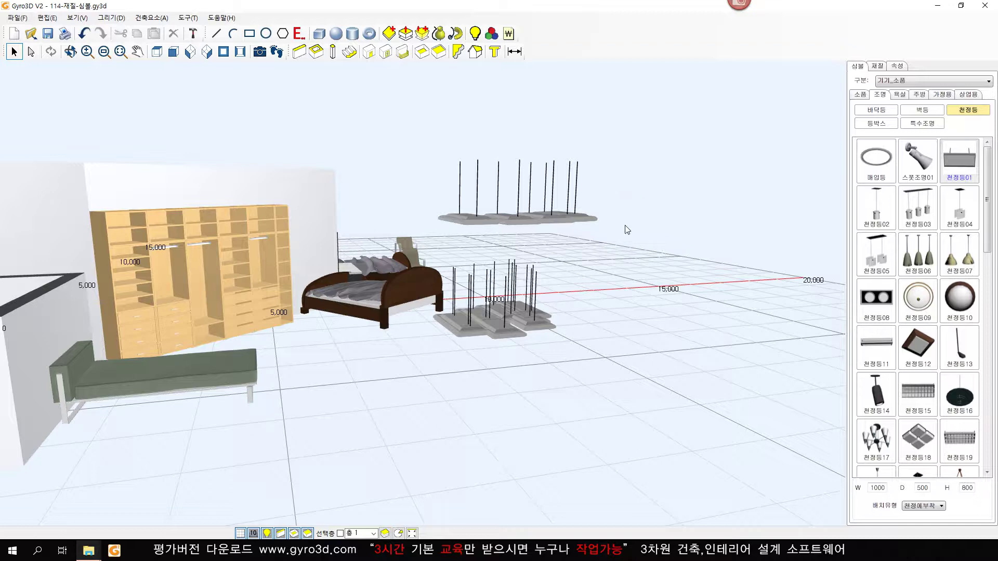
{"action": "left_click_drag", "start_coordinate": [630, 249], "coordinate": [553, 148]}
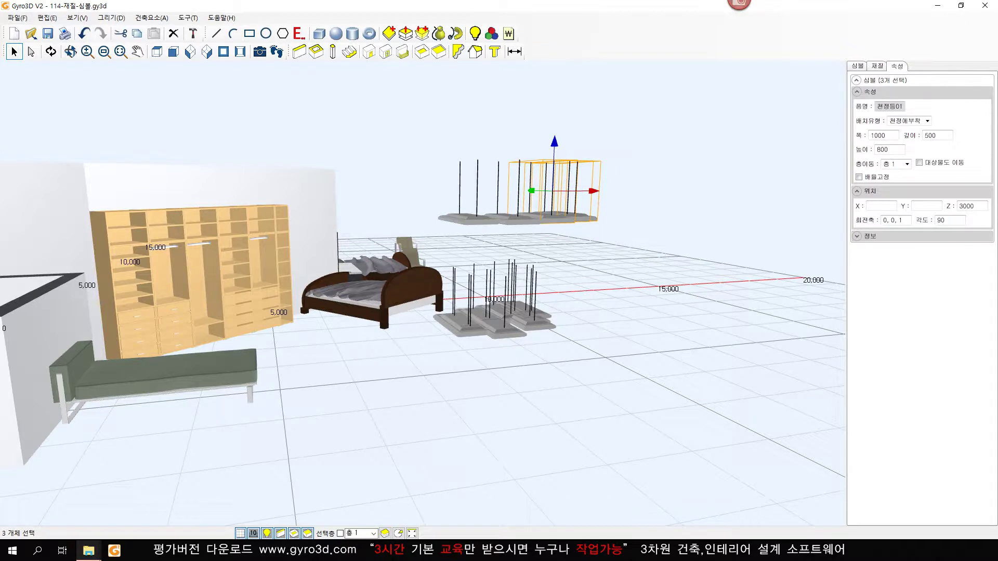
{"action": "double_click", "coordinate": [979, 206]}
{"action": "type", "text": "2400"}
{"action": "key", "text": "Return"}
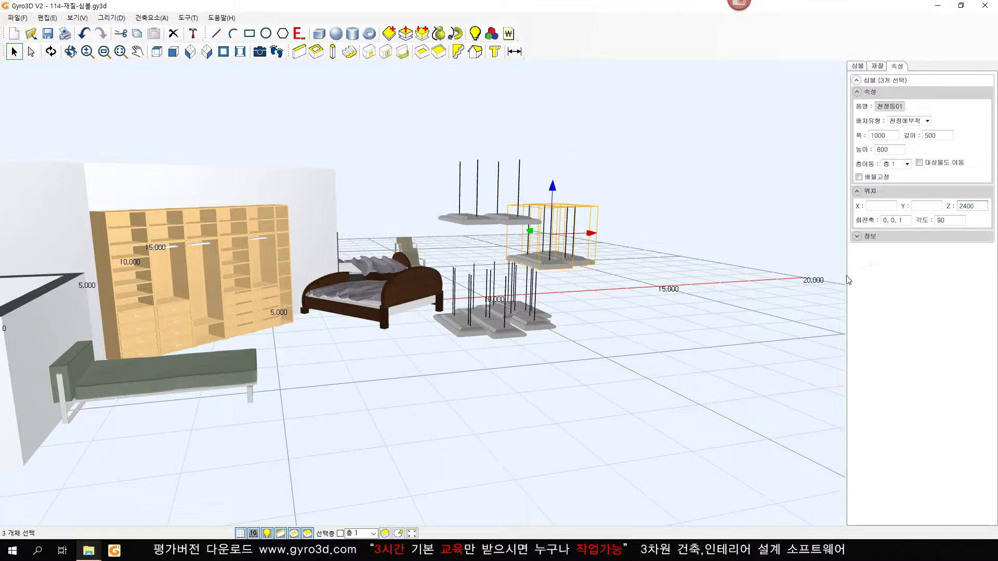
{"action": "left_click", "coordinate": [752, 306]}
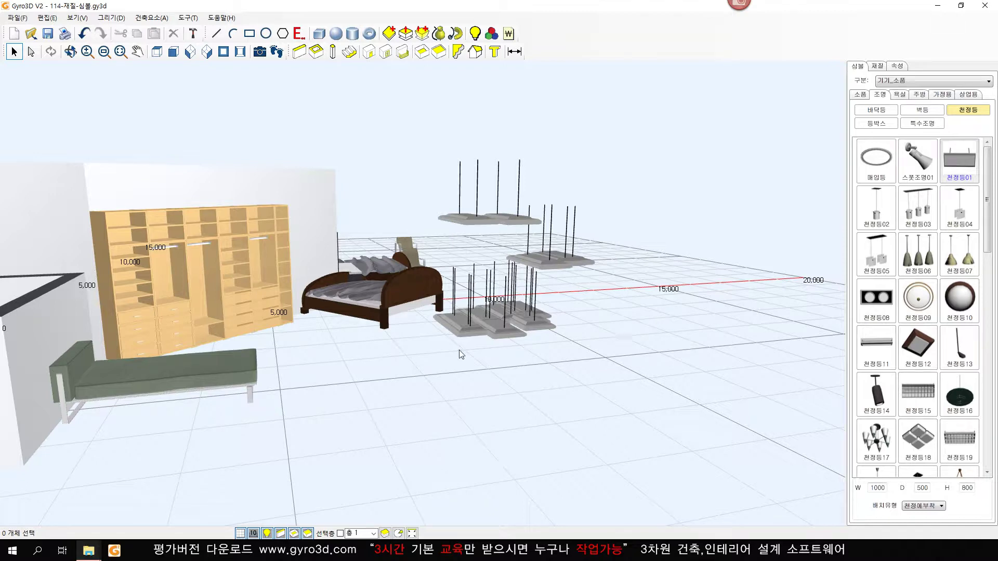
Place 달력01 calendars from the 소품 symbols at the wardrobe using the 바닥에부착 placement type
{"action": "middle_click_drag", "start_coordinate": [295, 355], "coordinate": [247, 388]}
{"action": "scroll", "coordinate": [312, 375], "scroll_direction": "up", "scroll_amount": 5}
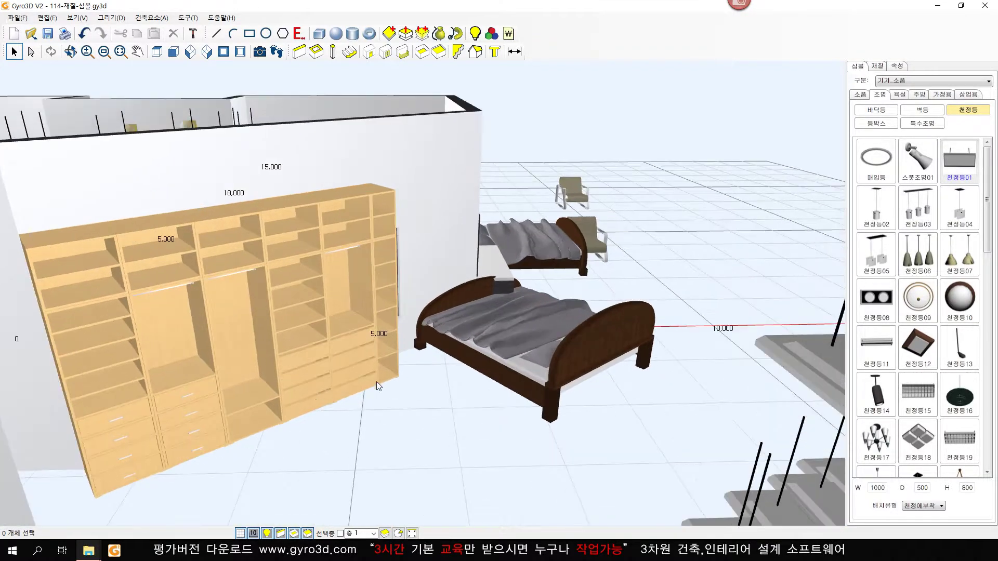
{"action": "scroll", "coordinate": [365, 390], "scroll_direction": "up", "scroll_amount": 3}
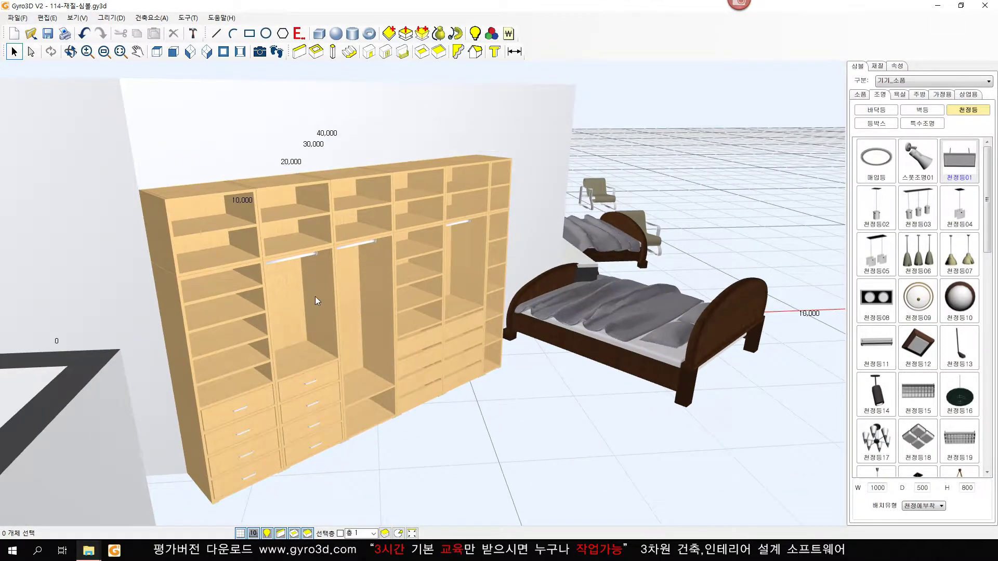
{"action": "left_click", "coordinate": [860, 94]}
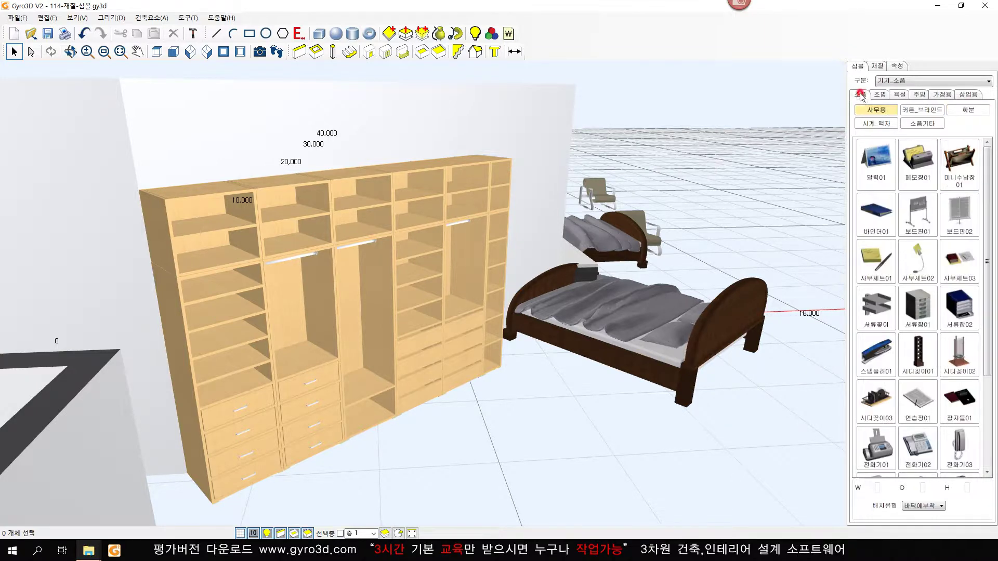
{"action": "left_click", "coordinate": [876, 159]}
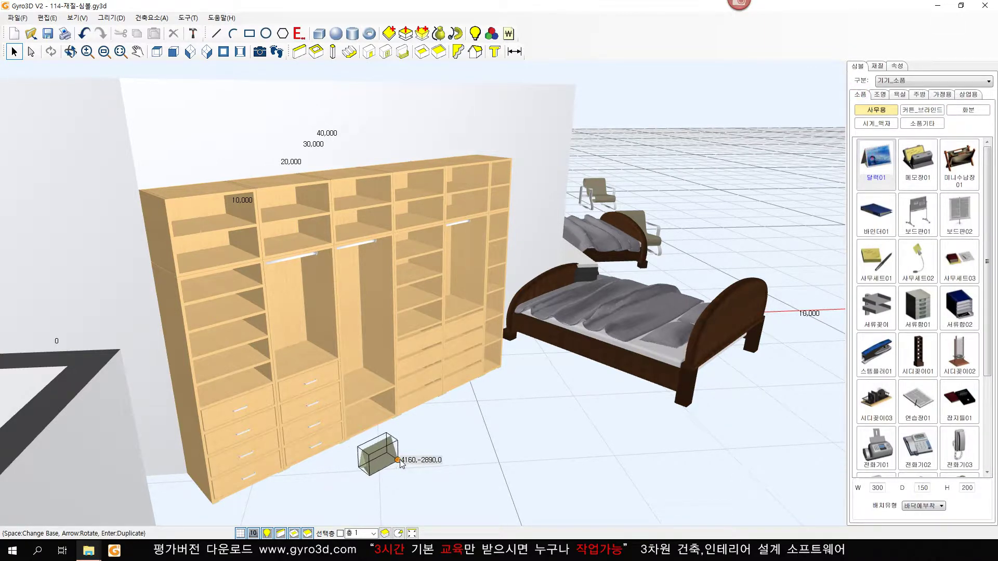
{"action": "left_click", "coordinate": [389, 448]}
{"action": "left_click", "coordinate": [362, 393]}
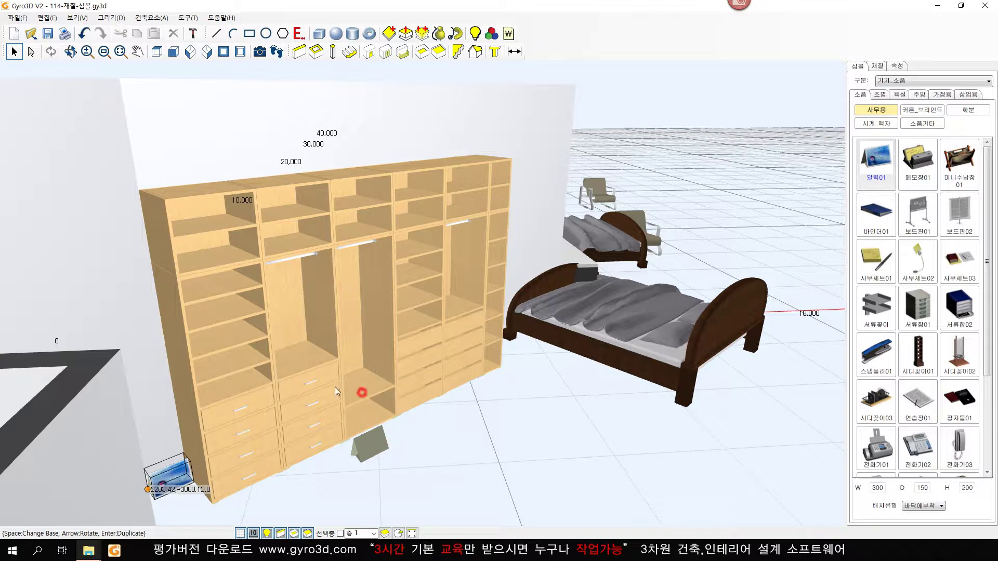
{"action": "left_click", "coordinate": [237, 375]}
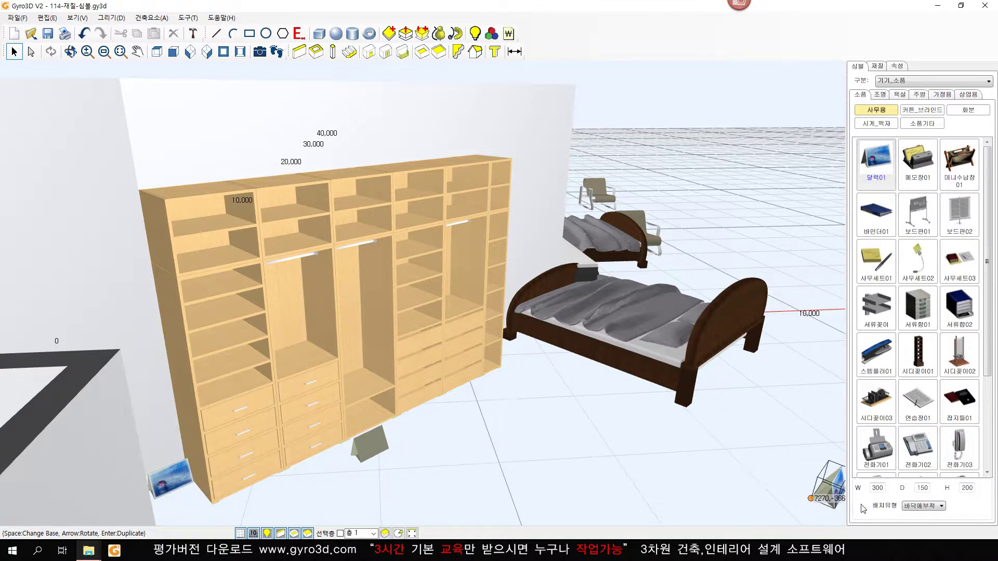
Change the placement type to 기존심볼위에 and place 달력01 calendars on the wardrobe's shelves and top
{"action": "left_click", "coordinate": [923, 508]}
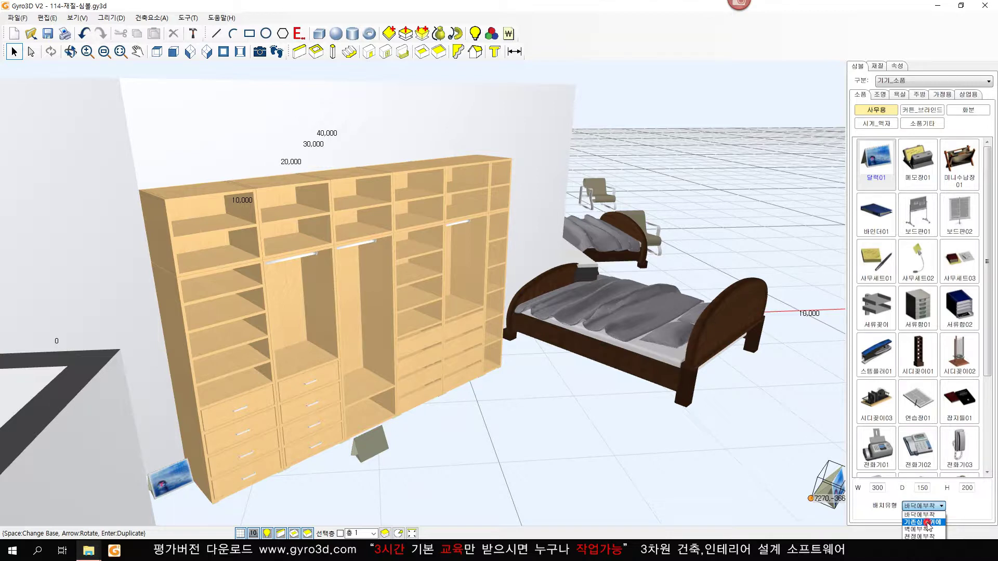
{"action": "left_click", "coordinate": [927, 524]}
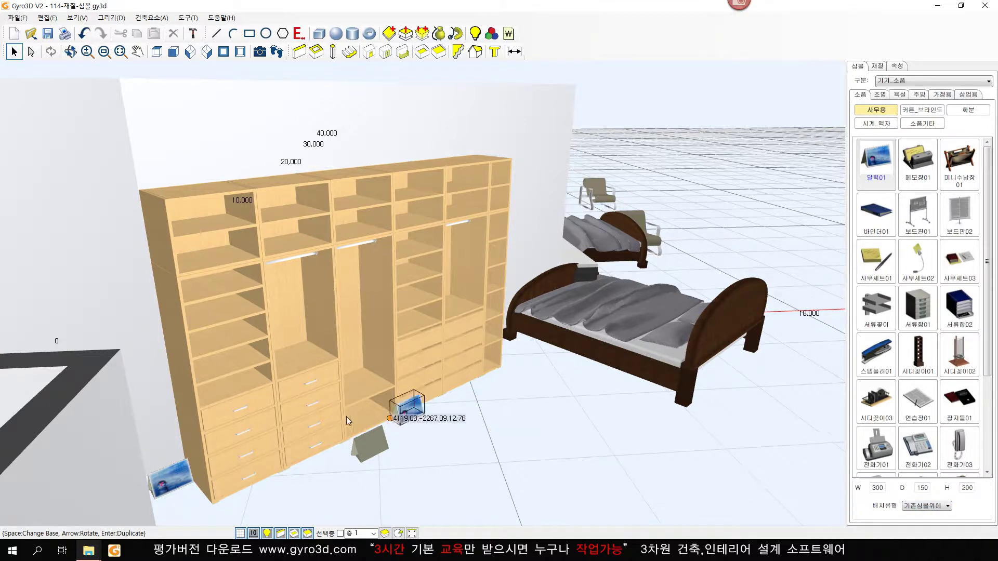
{"action": "left_click", "coordinate": [218, 391]}
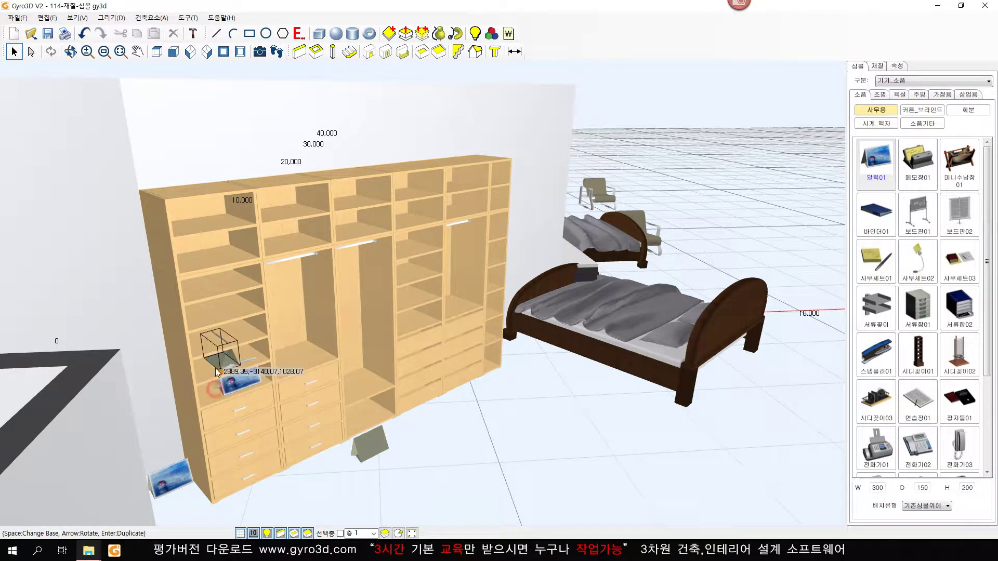
{"action": "left_click", "coordinate": [225, 342]}
{"action": "left_click", "coordinate": [223, 318]}
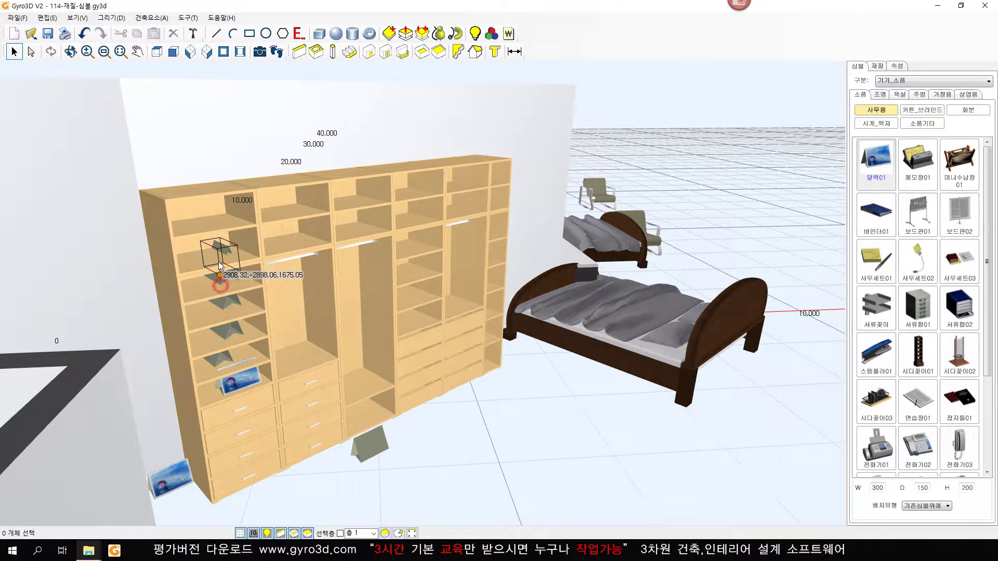
{"action": "left_click", "coordinate": [219, 264]}
{"action": "left_click", "coordinate": [291, 247]}
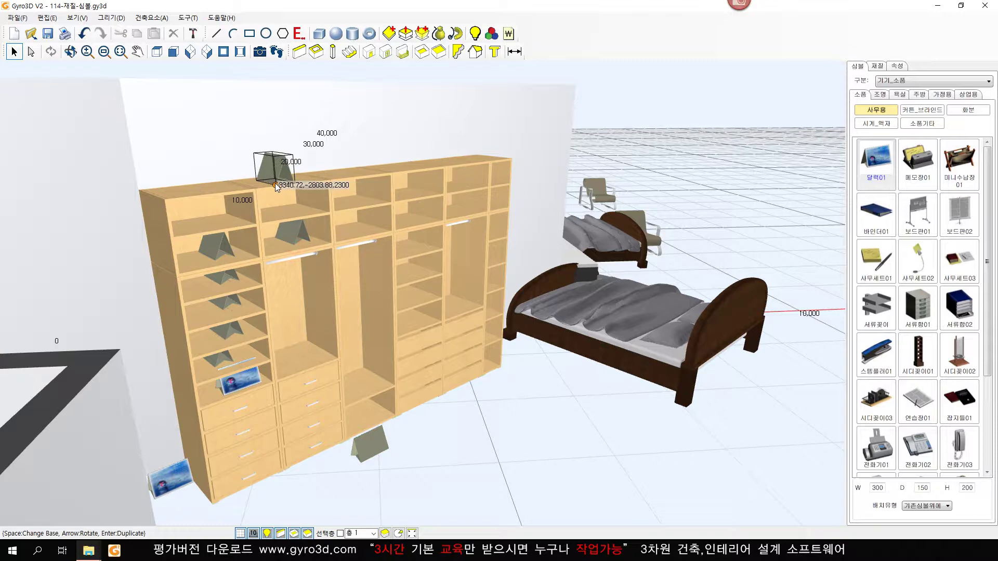
{"action": "left_click", "coordinate": [275, 183]}
Place two 달력01 calendars on the bed beside the wardrobe and end the placement
{"action": "left_click", "coordinate": [634, 319]}
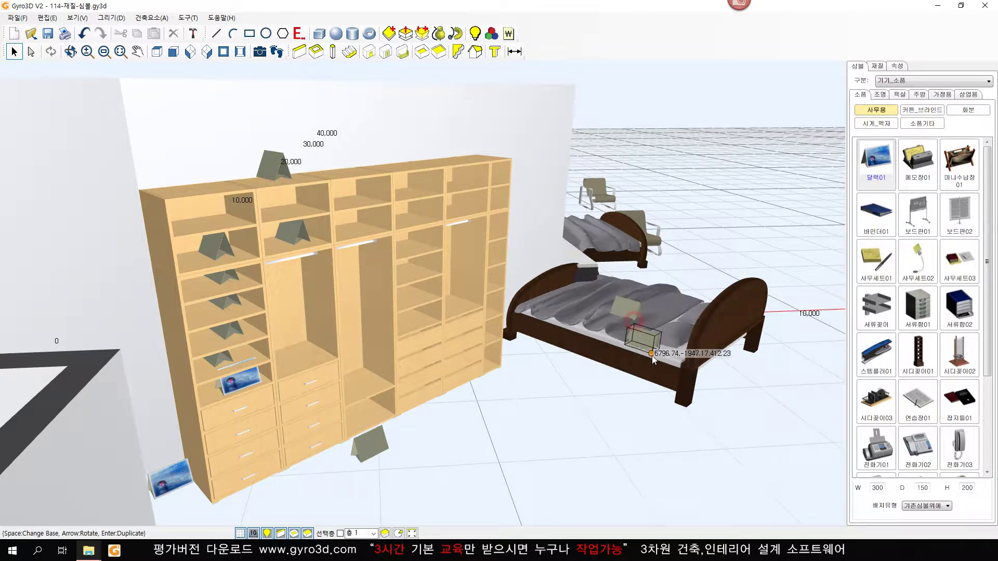
{"action": "left_click", "coordinate": [656, 357]}
{"action": "right_click", "coordinate": [600, 414]}
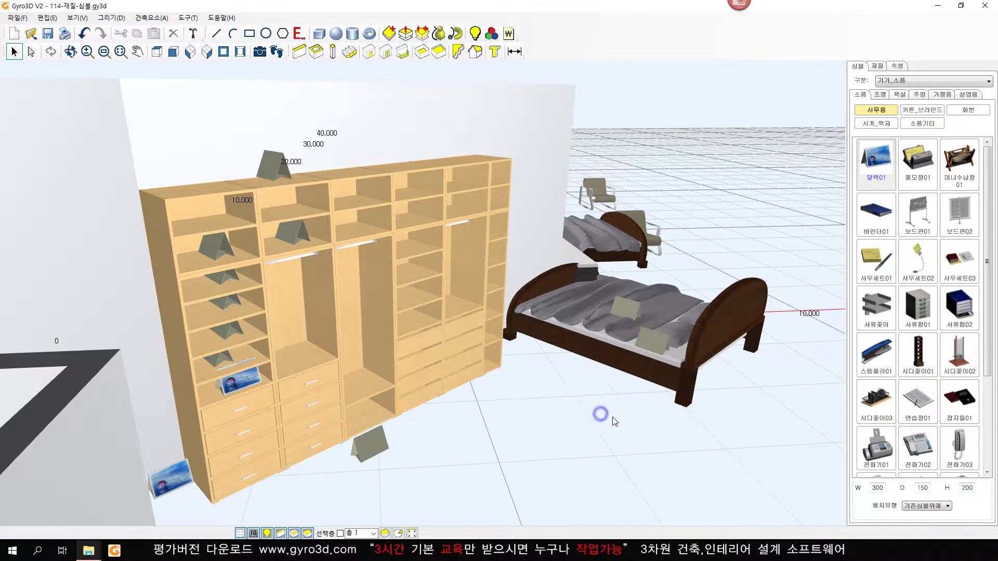
Examine the available placement types for the 달력01 symbol
{"action": "scroll", "coordinate": [615, 421], "scroll_direction": "down", "scroll_amount": 4}
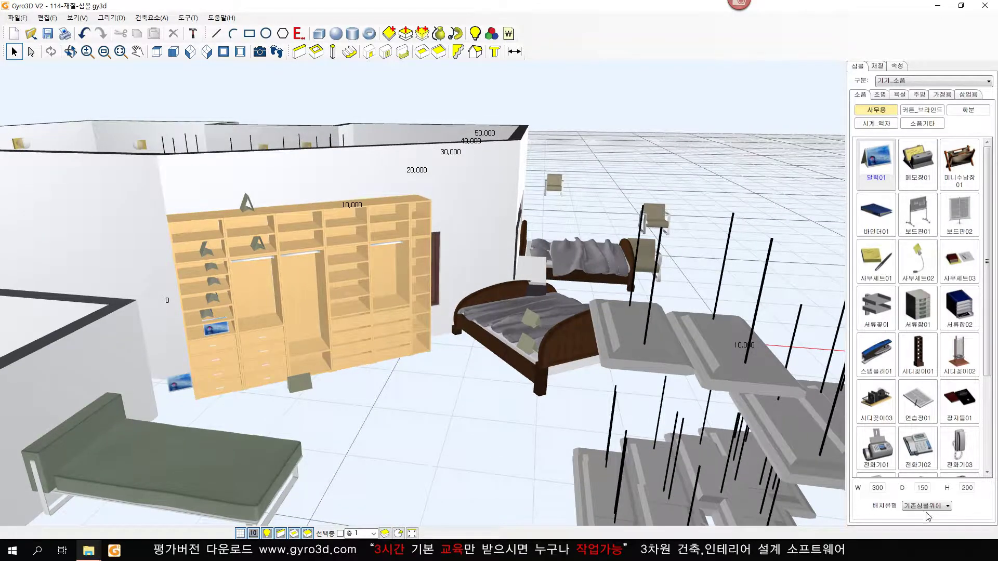
{"action": "left_click", "coordinate": [922, 507]}
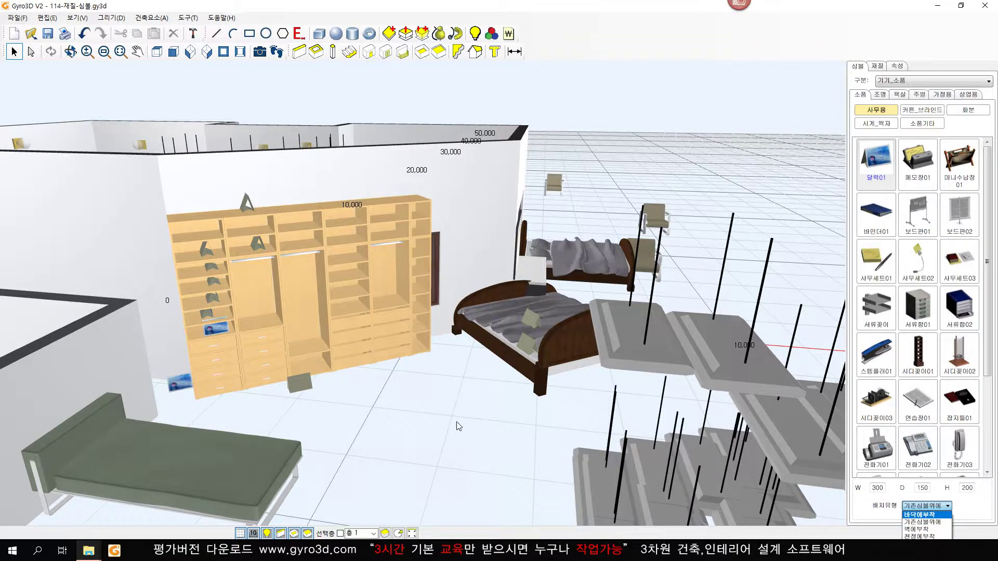
{"action": "scroll", "coordinate": [442, 424], "scroll_direction": "down", "scroll_amount": 5}
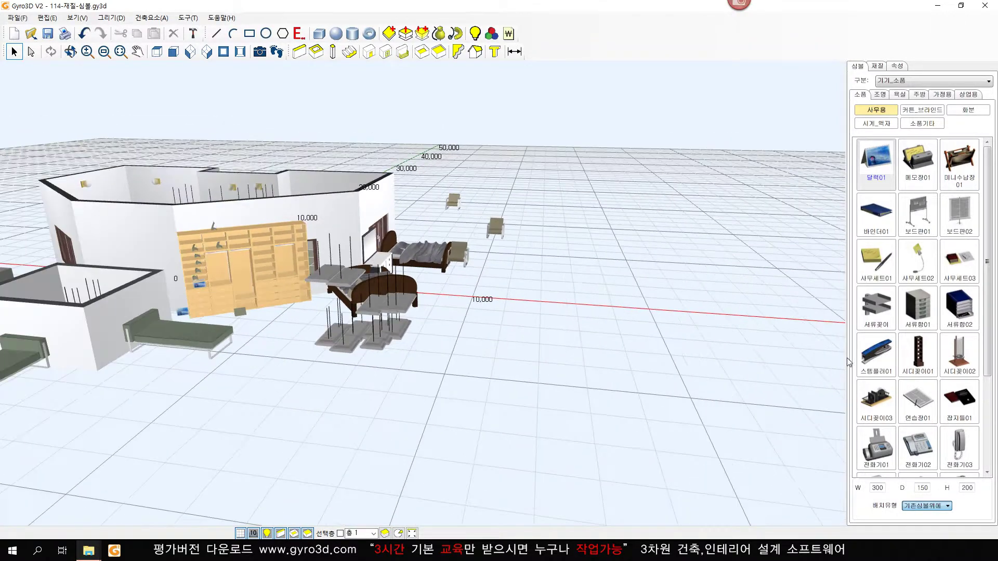
Pick 침대01 from the 가정용가구 bedroom symbols, try out its rotations and base points on the floor, and cancel the placement
{"action": "left_click", "coordinate": [892, 83]}
{"action": "left_click", "coordinate": [890, 92]}
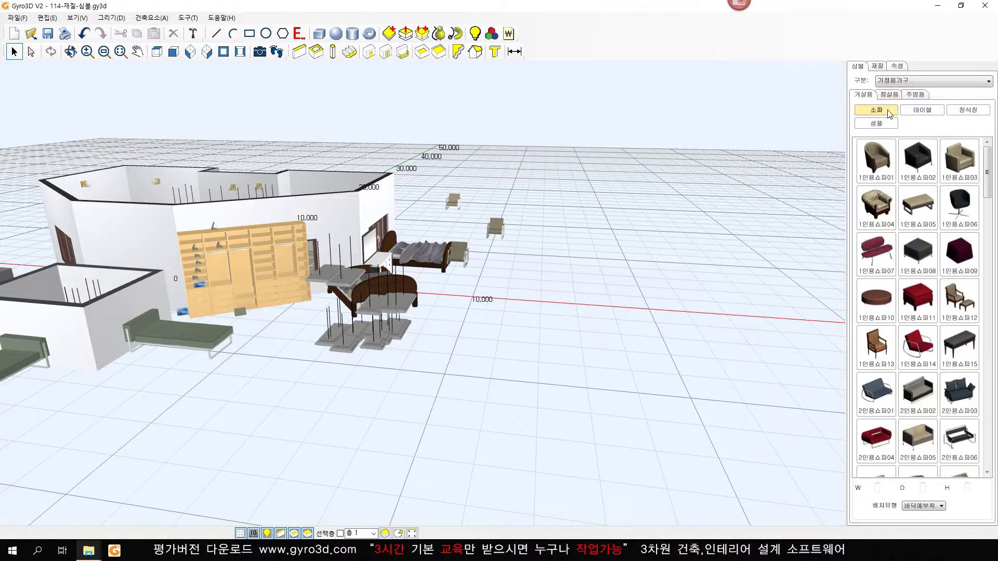
{"action": "left_click", "coordinate": [890, 95]}
{"action": "left_click", "coordinate": [876, 157]}
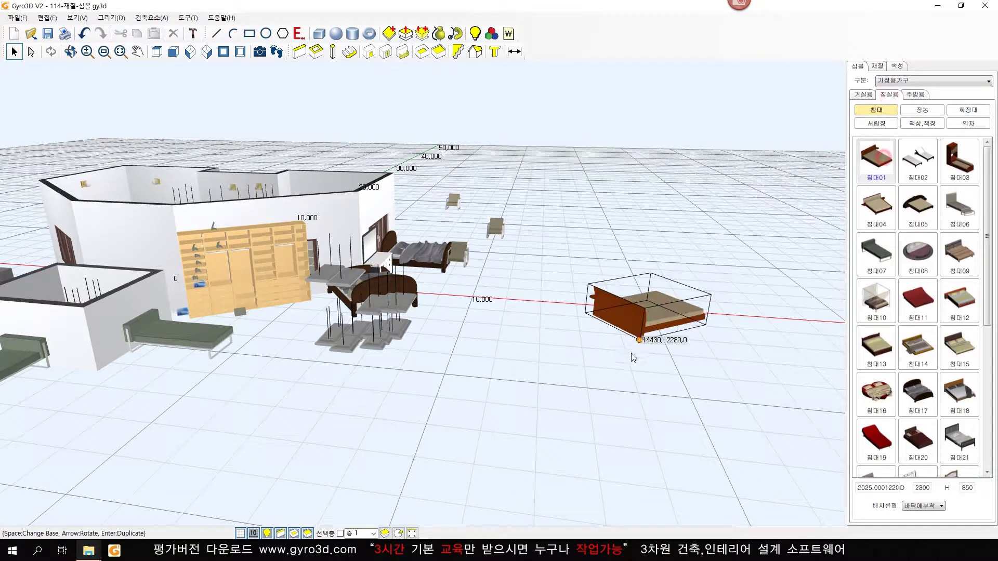
{"action": "key", "text": "Right"}
{"action": "key", "text": "Right"}
{"action": "key", "text": "Right"}
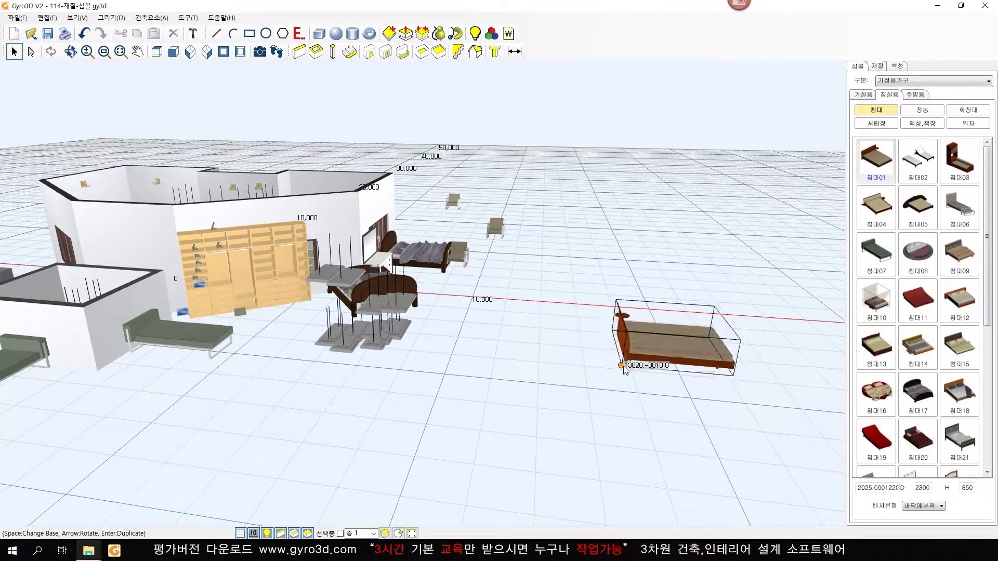
{"action": "key", "text": "Right"}
{"action": "key", "text": "Right"}
{"action": "key", "text": "Right"}
{"action": "key", "text": "Right"}
{"action": "key", "text": "Right"}
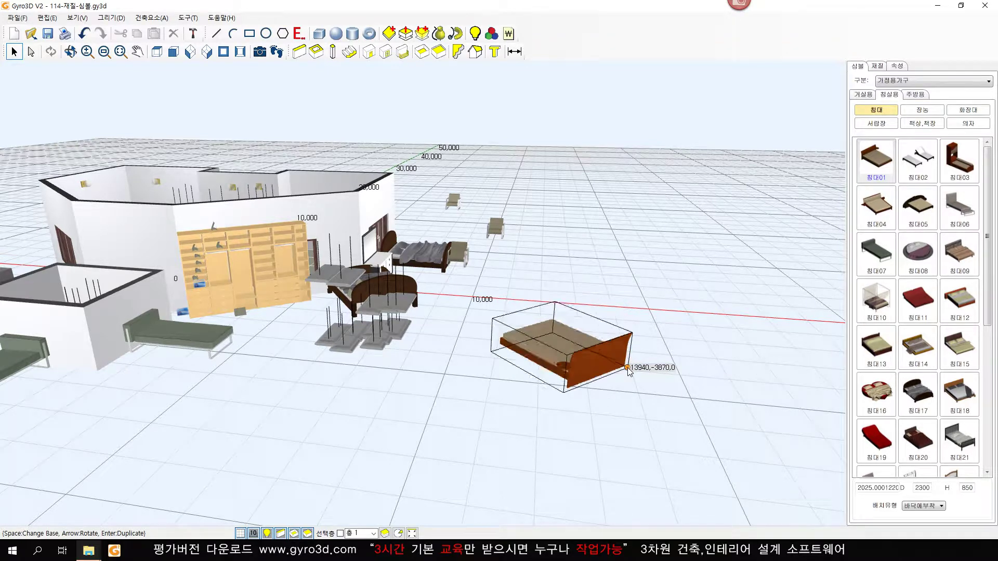
{"action": "key", "text": "Right"}
{"action": "key", "text": "Right"}
{"action": "key", "text": "Right"}
{"action": "key", "text": "Right"}
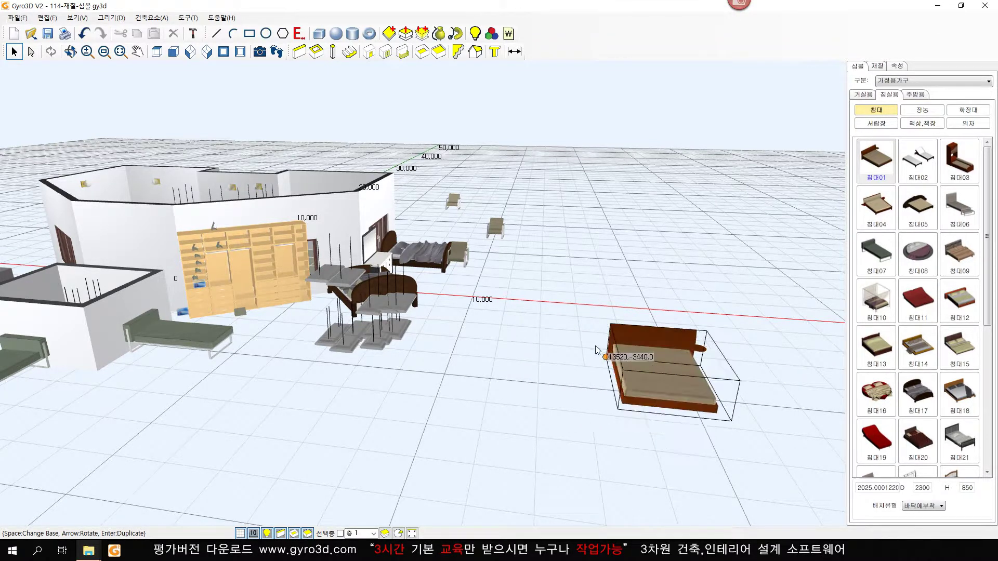
{"action": "key", "text": "Right"}
{"action": "key", "text": "Right"}
{"action": "key", "text": "Right"}
{"action": "key", "text": "Right"}
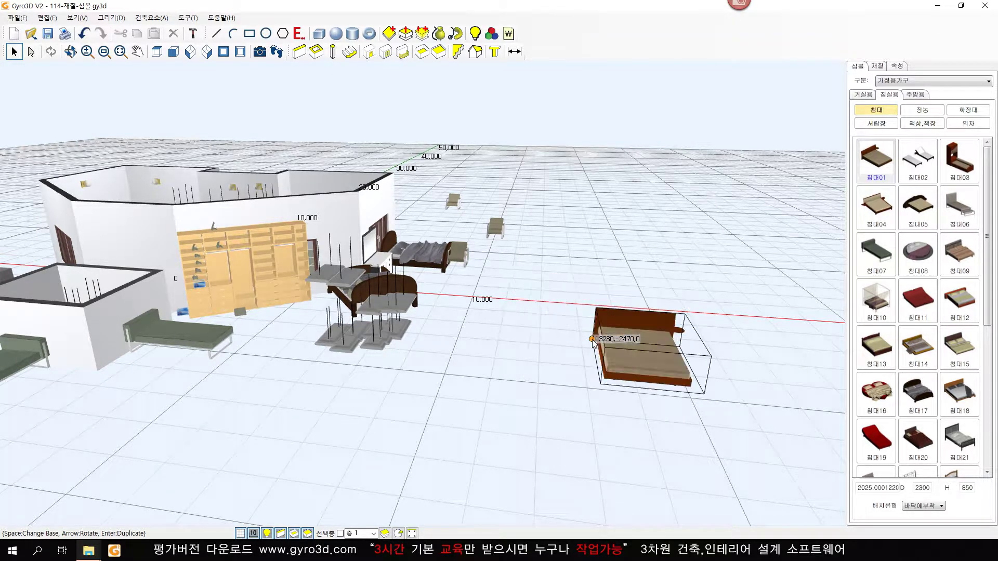
{"action": "key", "text": "Right"}
{"action": "key", "text": "Right"}
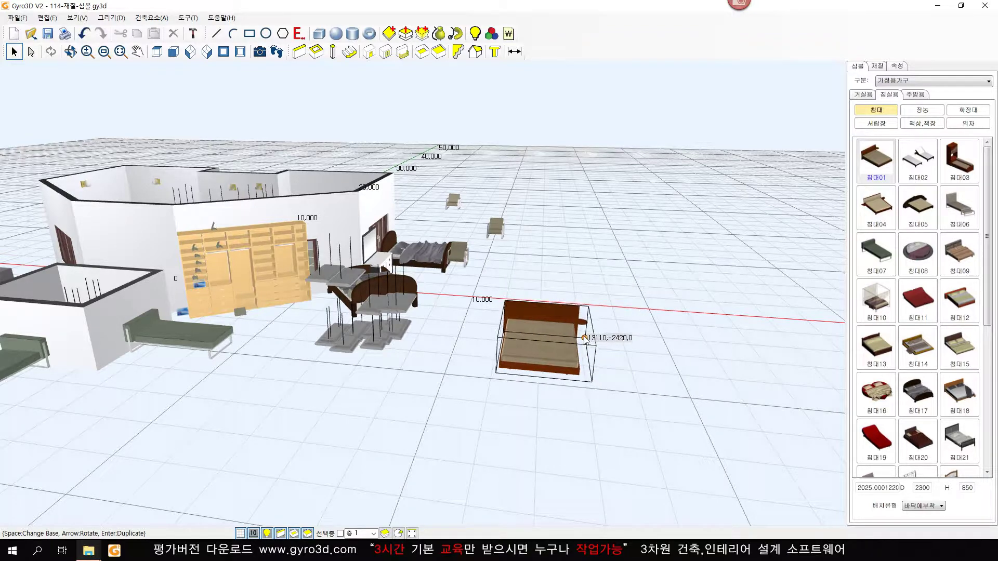
{"action": "right_click", "coordinate": [584, 336]}
{"action": "left_click", "coordinate": [545, 368]}
{"action": "middle_click_drag", "start_coordinate": [543, 354], "coordinate": [489, 276]}
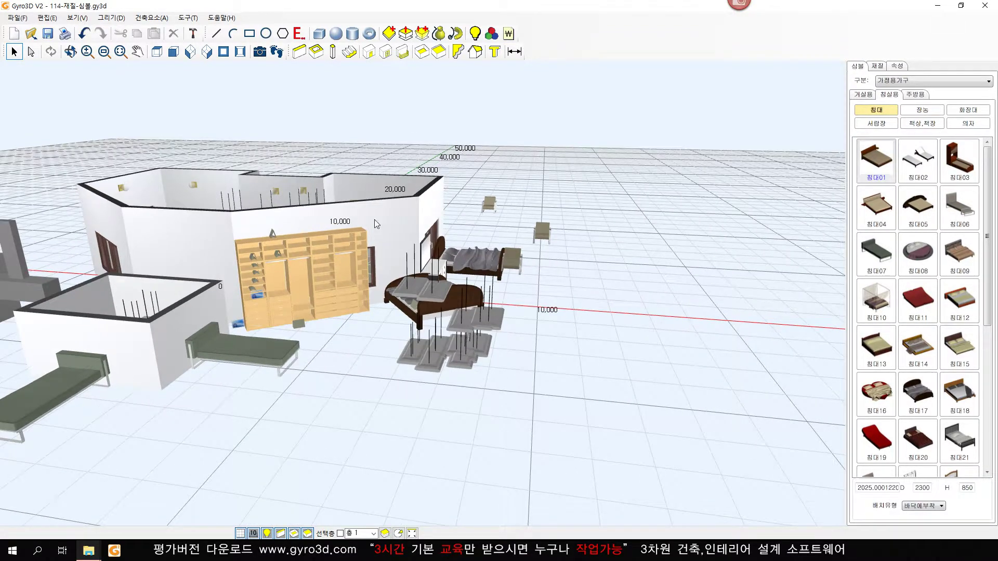
{"action": "left_click", "coordinate": [206, 51]}
{"action": "scroll", "coordinate": [411, 360], "scroll_direction": "up", "scroll_amount": 3}
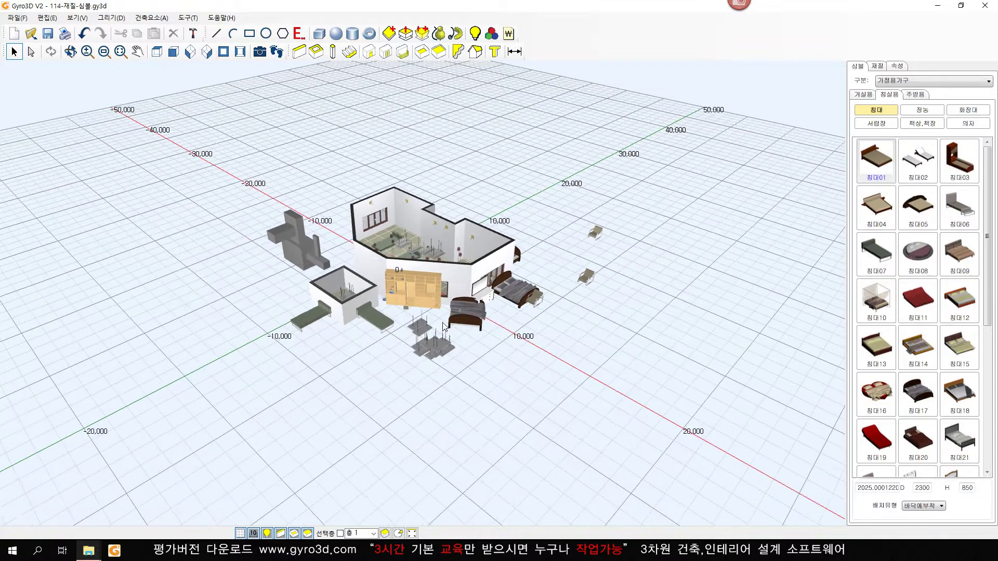
{"action": "scroll", "coordinate": [499, 348], "scroll_direction": "up", "scroll_amount": 4}
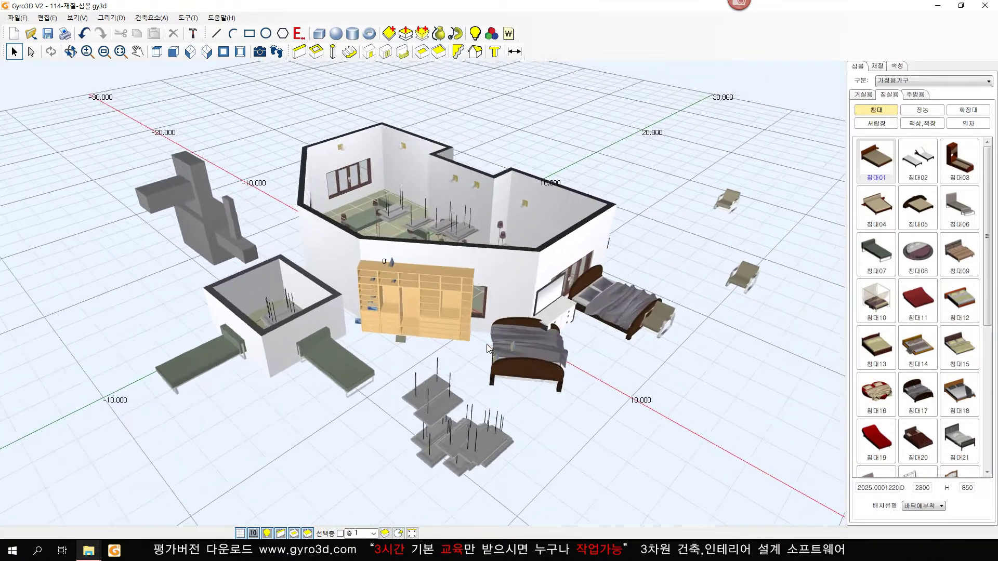
{"action": "left_click", "coordinate": [720, 408]}
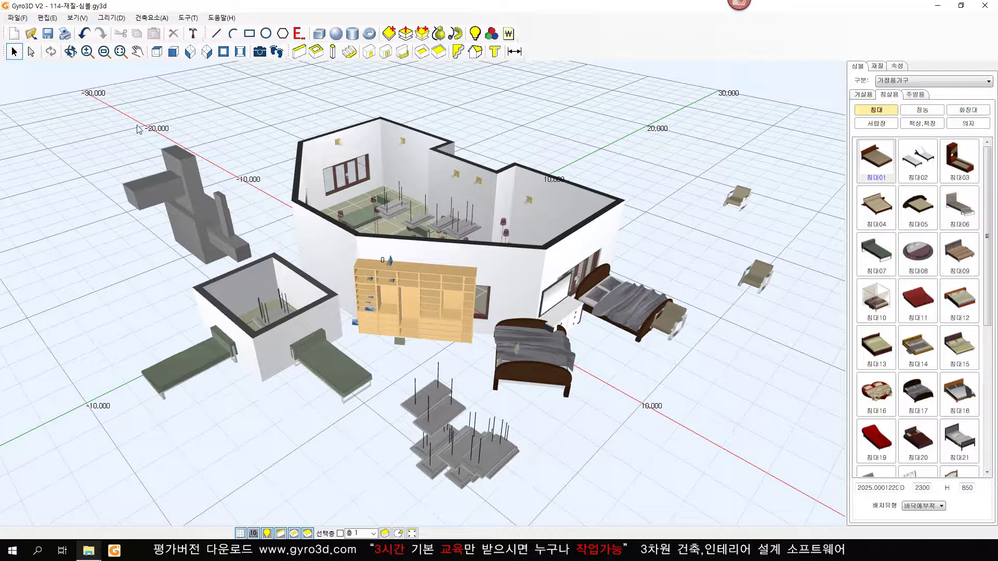
Open the file 115-심볼연습 from the 1-초급 folder without saving the changes to the current drawing
{"action": "left_click", "coordinate": [30, 34]}
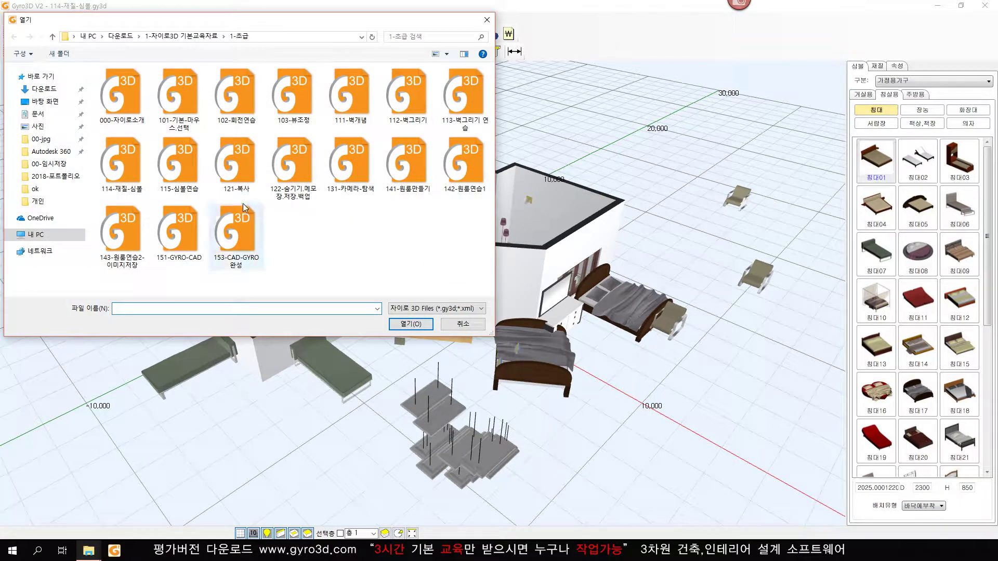
{"action": "left_click", "coordinate": [179, 163]}
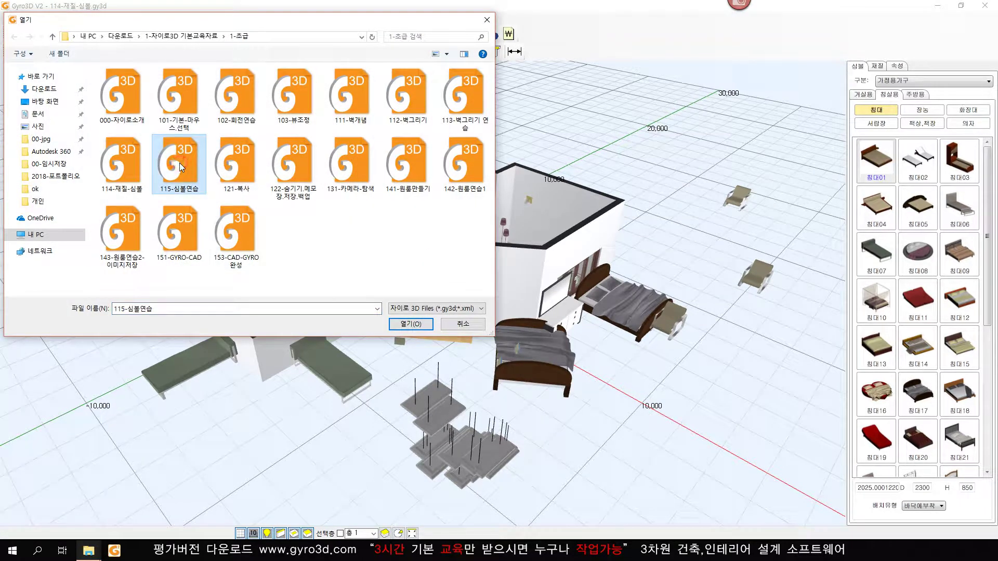
{"action": "double_click", "coordinate": [180, 163]}
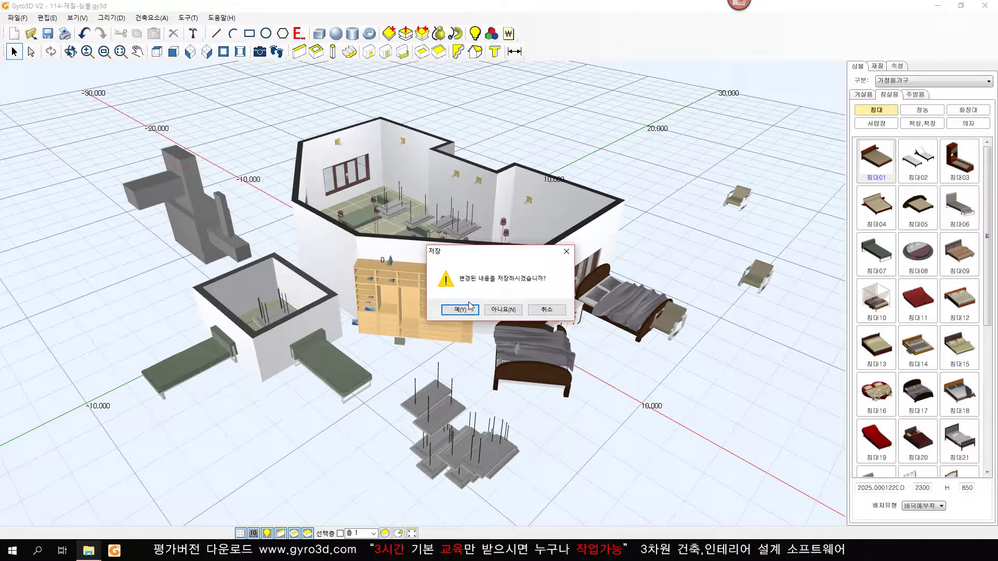
{"action": "left_click", "coordinate": [495, 311]}
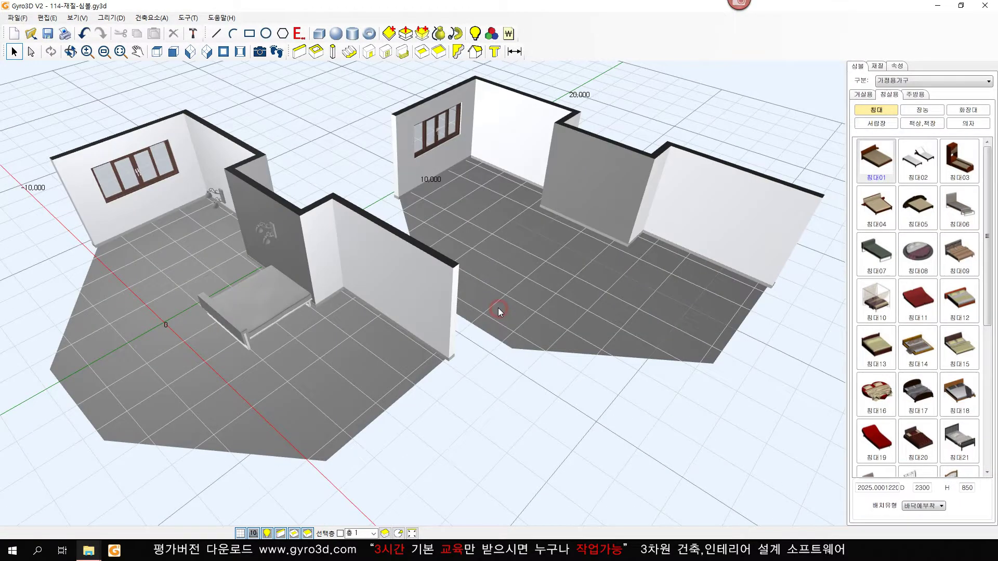
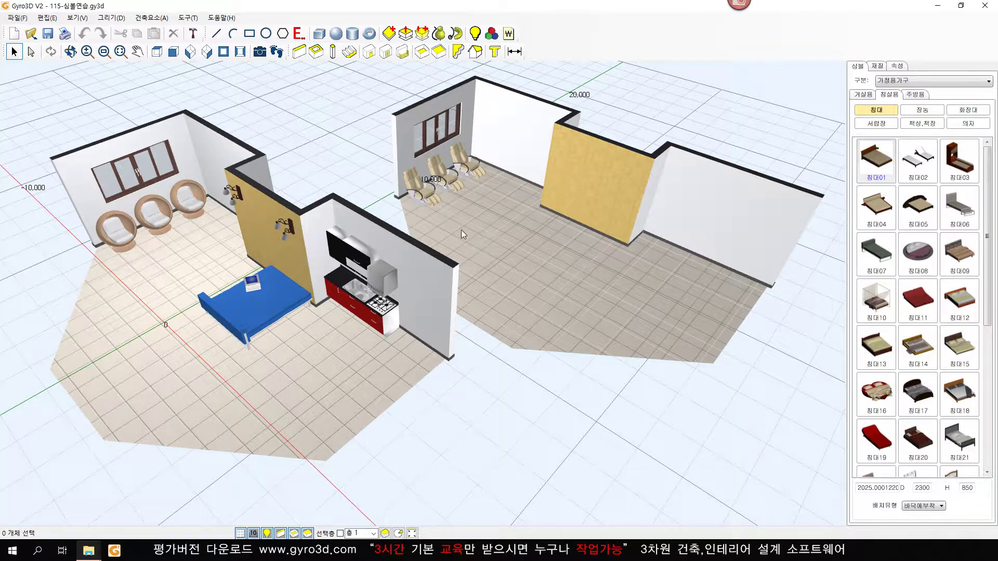
{"action": "left_click", "coordinate": [422, 192]}
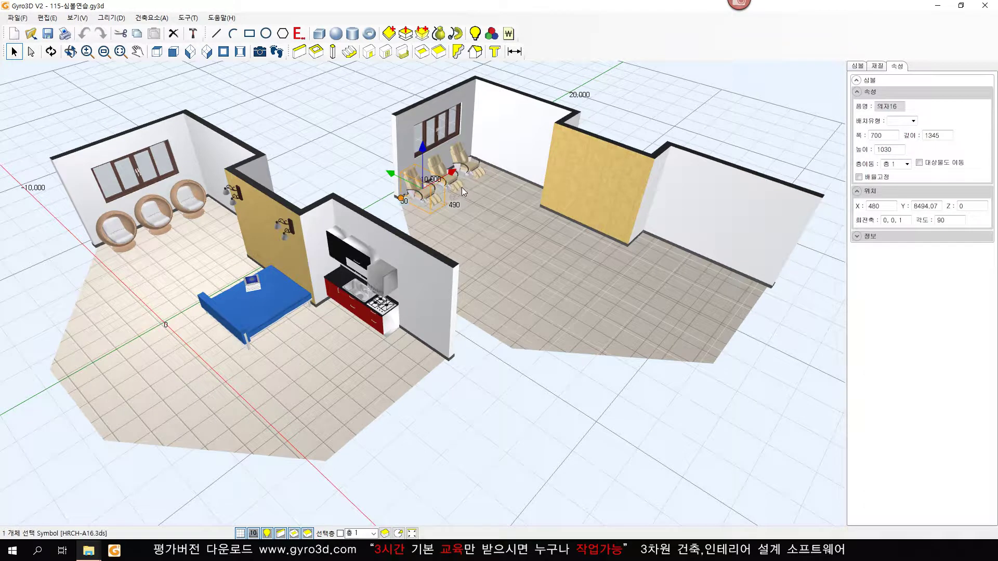
{"action": "left_click", "coordinate": [453, 183], "text": "ctrl"}
{"action": "left_click", "coordinate": [467, 164], "text": "ctrl"}
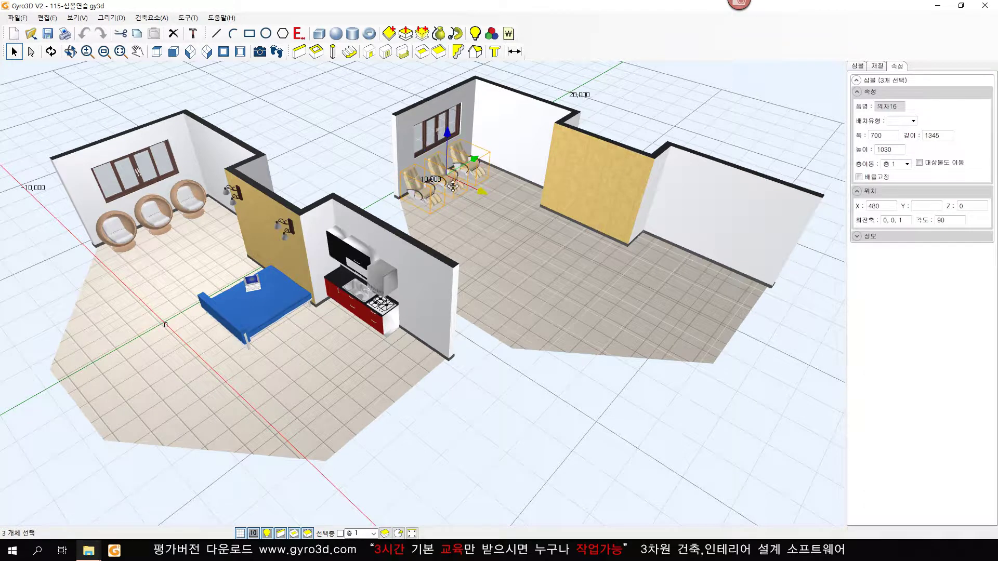
{"action": "left_click", "coordinate": [364, 170]}
Replace the three 의자16 chairs under the second room's window with 의자09 and clear the selection
{"action": "left_click", "coordinate": [422, 189]}
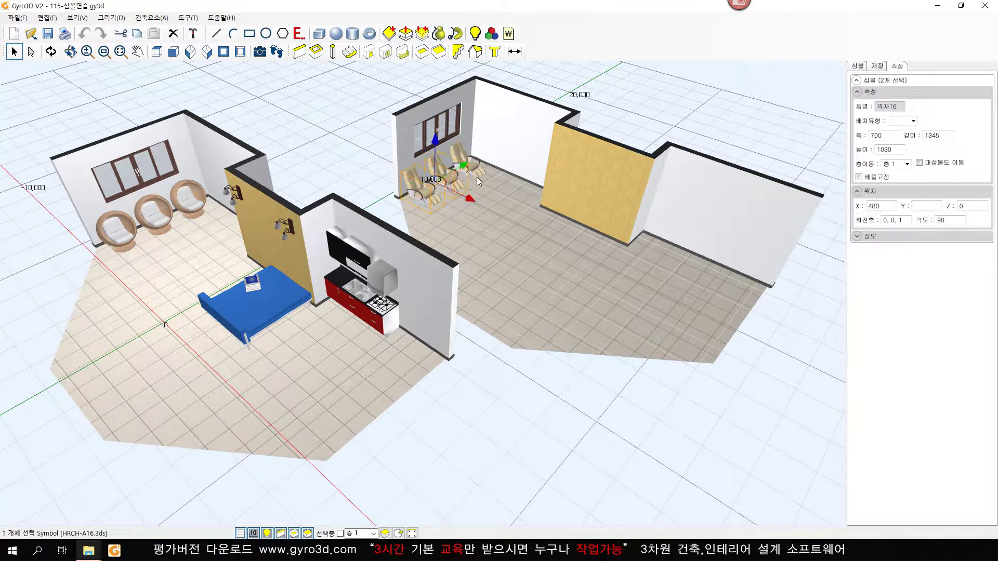
{"action": "left_click", "coordinate": [454, 182], "text": "shift"}
{"action": "left_click", "coordinate": [476, 182], "text": "shift"}
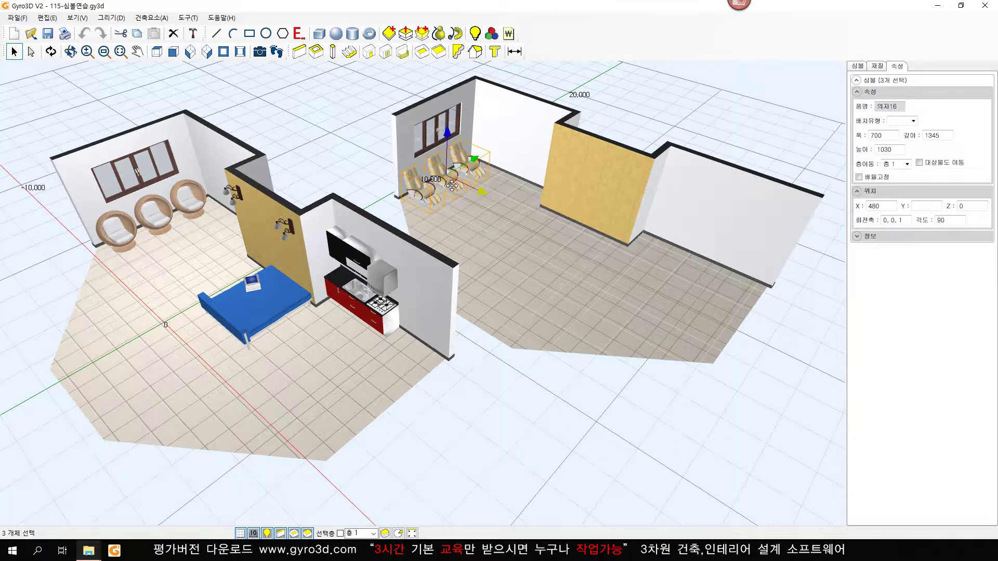
{"action": "left_click", "coordinate": [858, 66]}
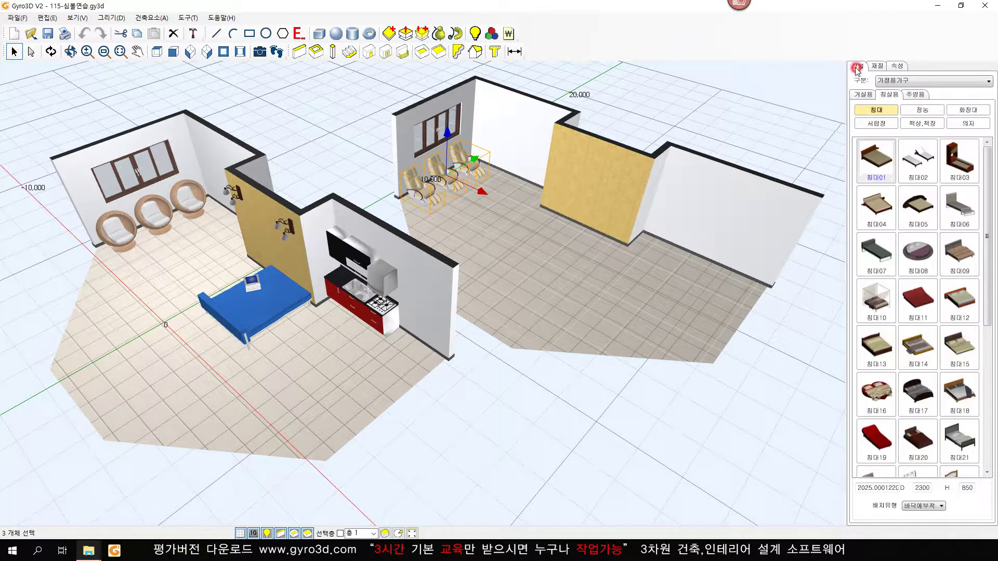
{"action": "left_click", "coordinate": [955, 127]}
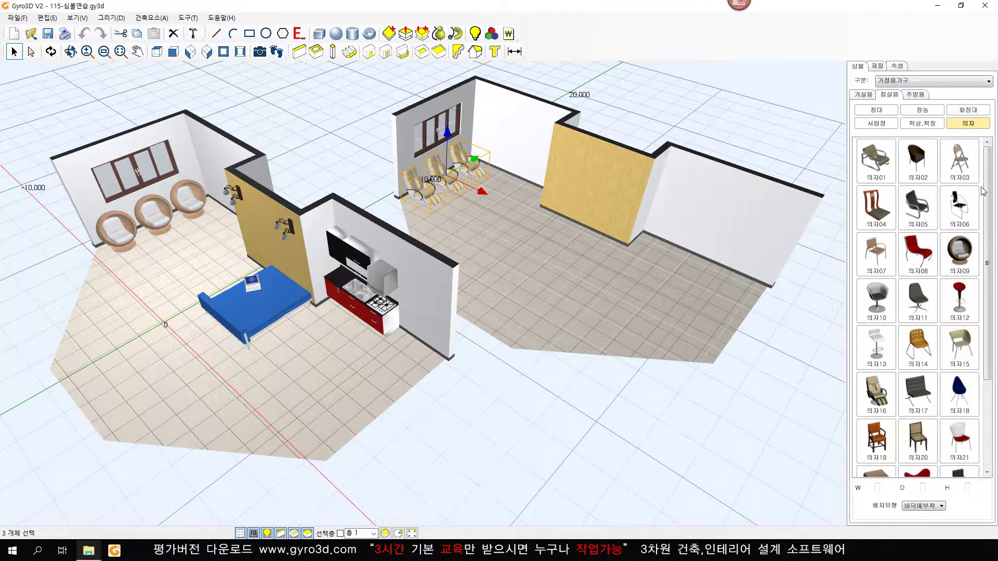
{"action": "left_click", "coordinate": [961, 255]}
{"action": "left_click", "coordinate": [492, 307]}
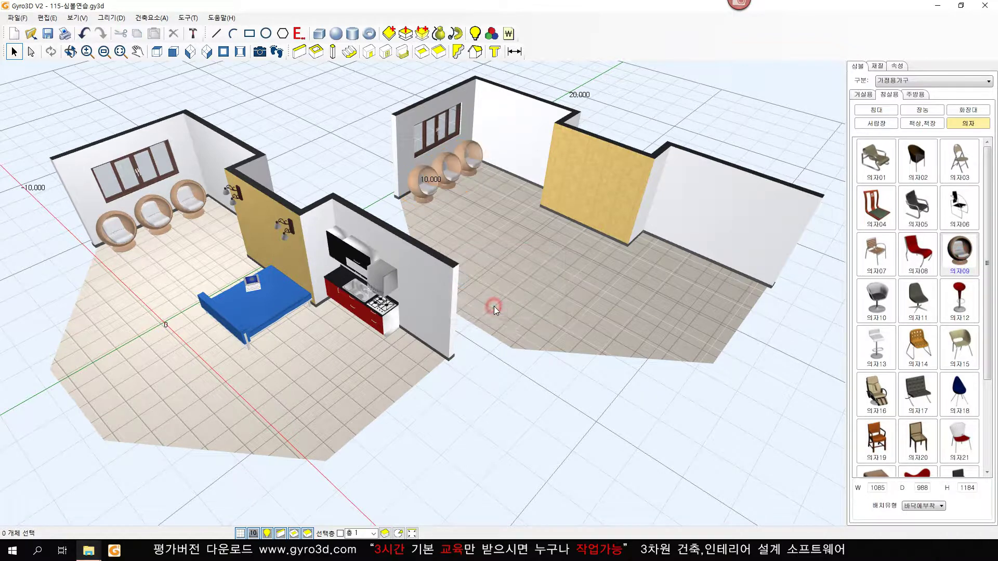
{"action": "left_click", "coordinate": [491, 407]}
{"action": "left_click", "coordinate": [531, 434]}
Place a 침대07 bed with its width set to 2000 against the second room's yellow wall
{"action": "left_click", "coordinate": [878, 110]}
{"action": "left_click", "coordinate": [878, 255]}
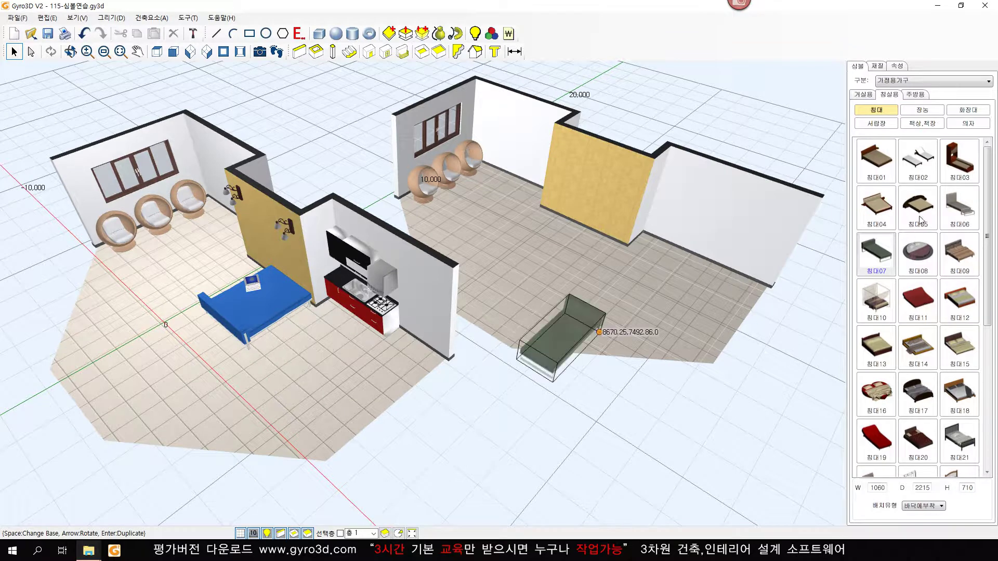
{"action": "double_click", "coordinate": [877, 489]}
{"action": "type", "text": "1"}
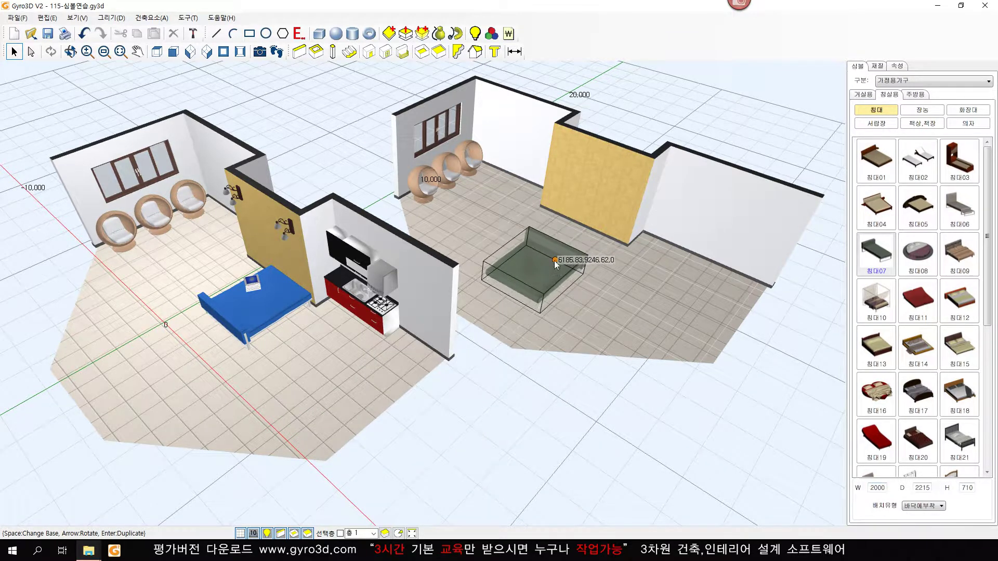
{"action": "key", "text": "space"}
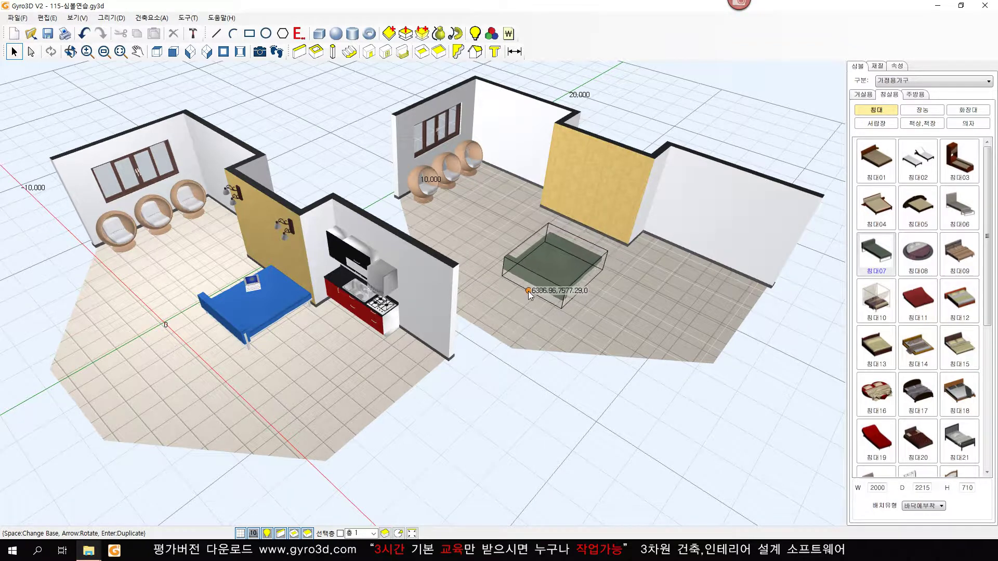
{"action": "key", "text": "space"}
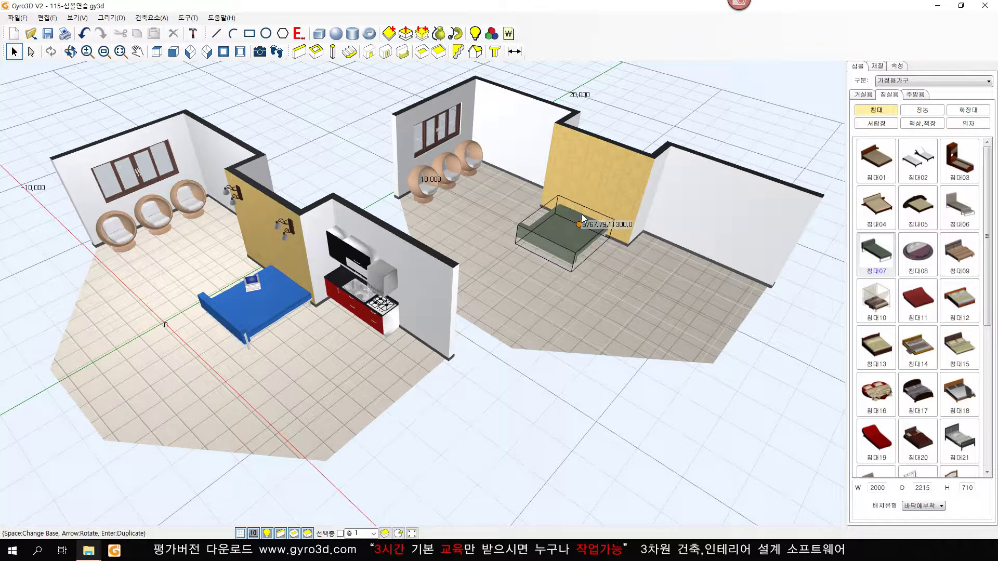
{"action": "left_click", "coordinate": [583, 217]}
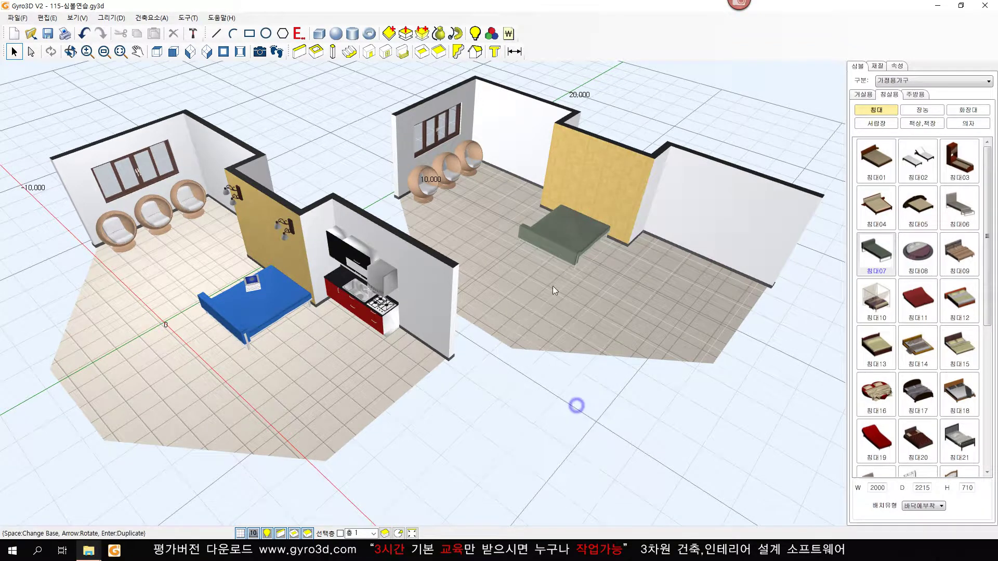
Apply the 7F8FB0 paint material to the bed in the second room
{"action": "left_click", "coordinate": [877, 66]}
{"action": "left_click", "coordinate": [959, 195]}
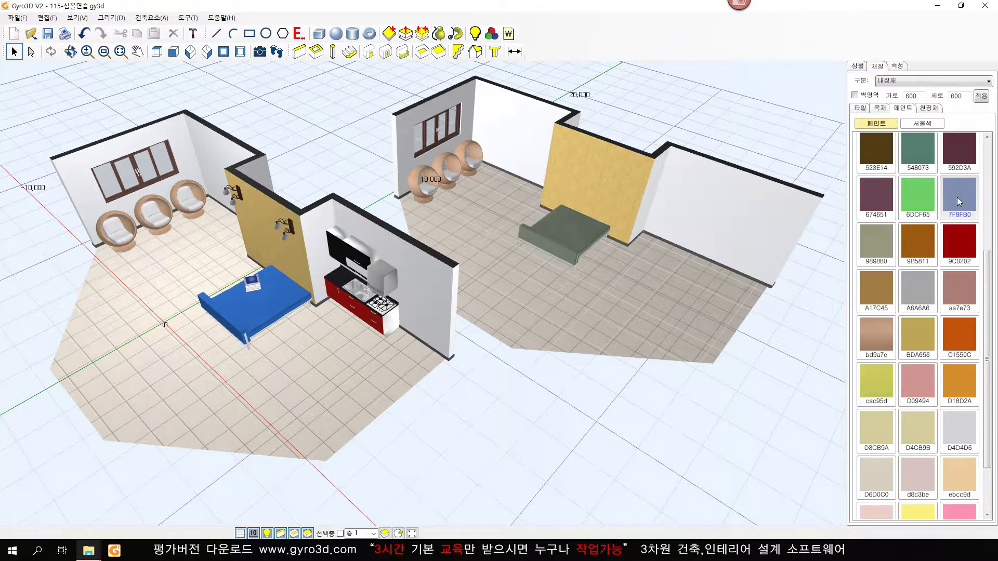
{"action": "left_click", "coordinate": [571, 216]}
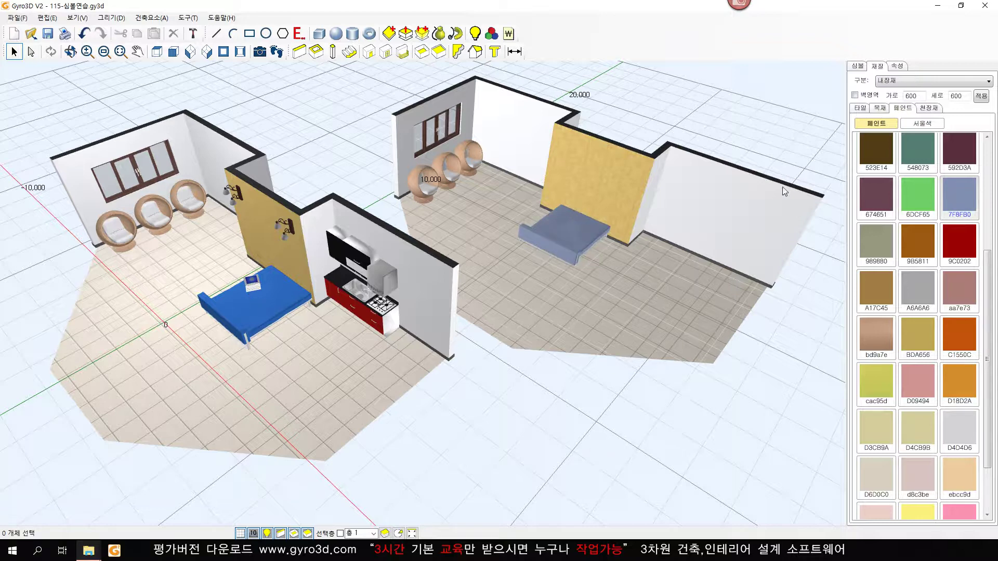
Place a 노트북01 laptop on the second room's bed using the 기존심볼위에 placement type, and end the placement
{"action": "left_click", "coordinate": [857, 66]}
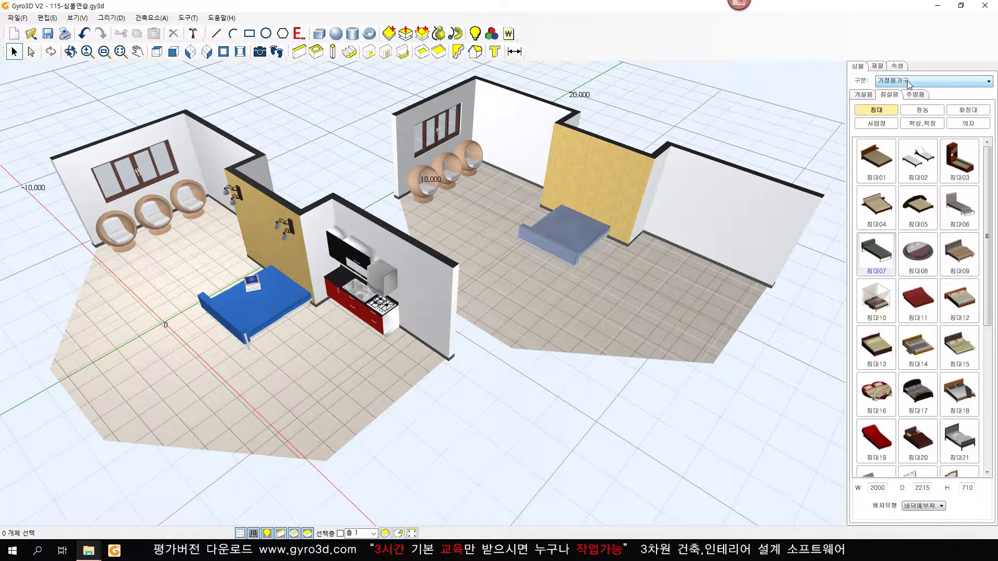
{"action": "left_click", "coordinate": [910, 81]}
{"action": "left_click", "coordinate": [908, 98]}
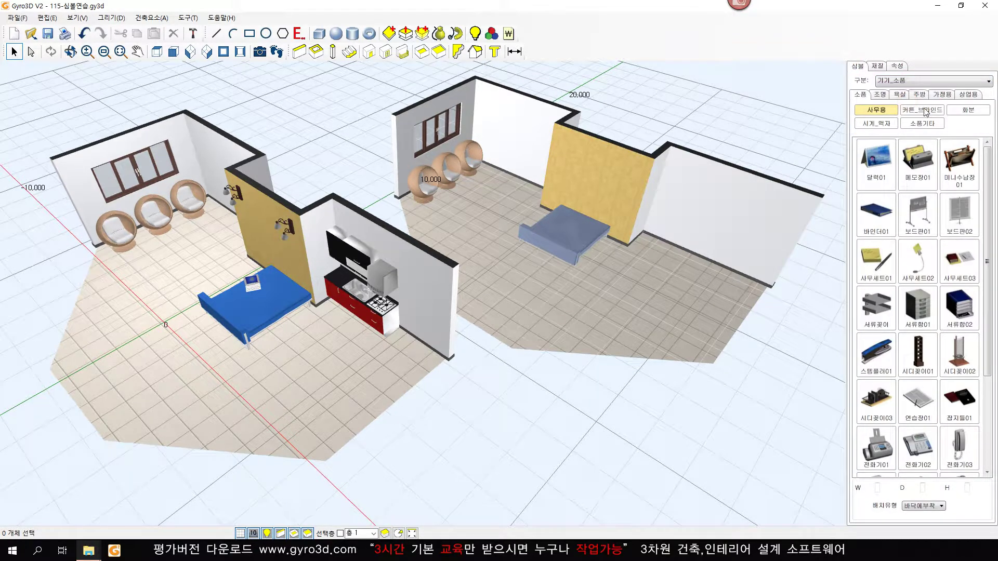
{"action": "left_click", "coordinate": [940, 99]}
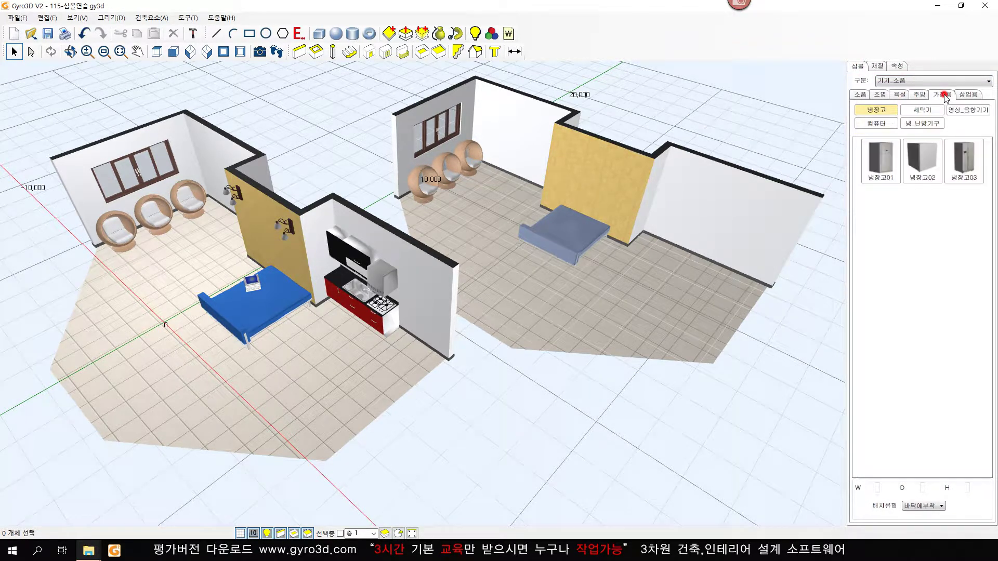
{"action": "left_click", "coordinate": [887, 124]}
{"action": "left_click", "coordinate": [884, 162]}
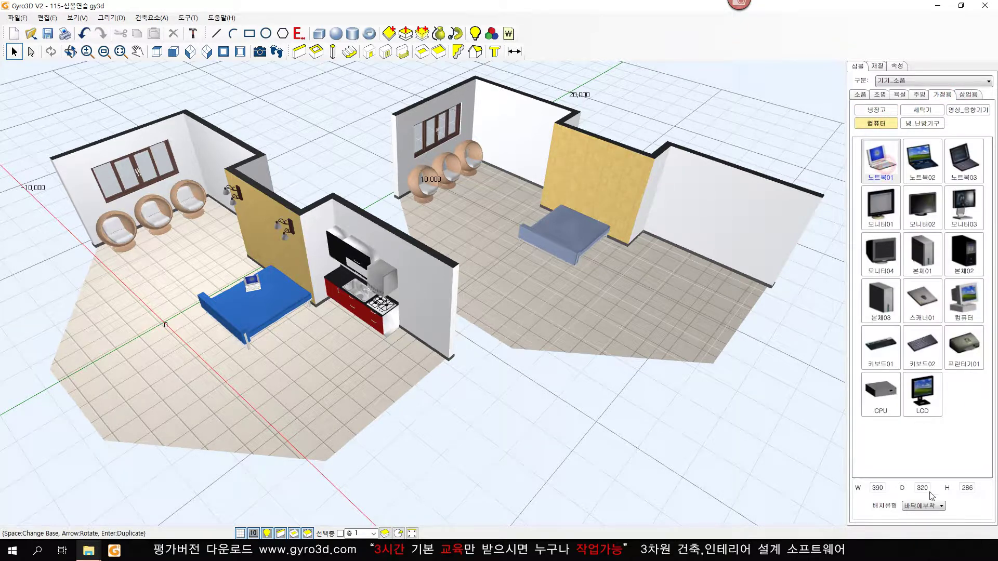
{"action": "left_click", "coordinate": [916, 508]}
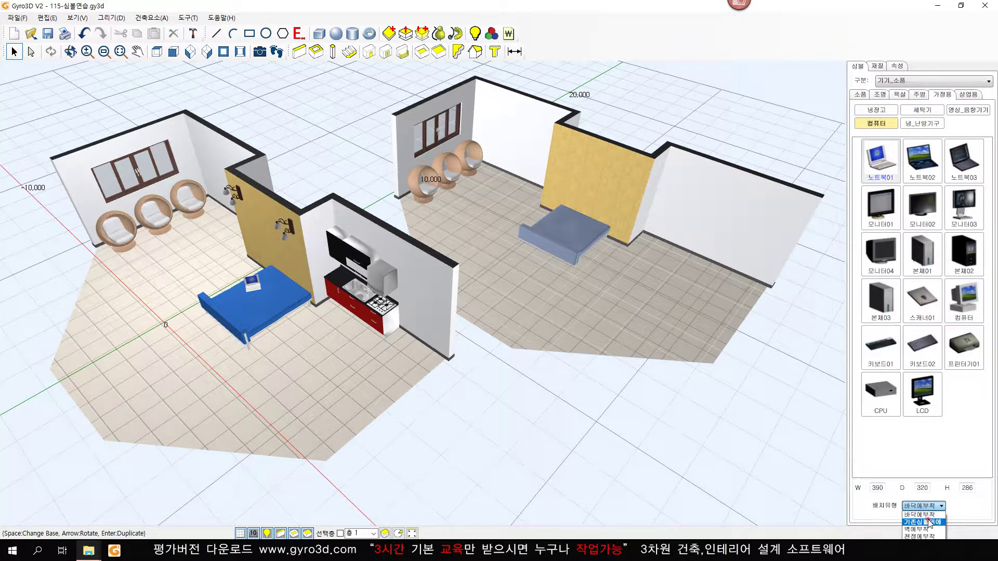
{"action": "left_click", "coordinate": [928, 523]}
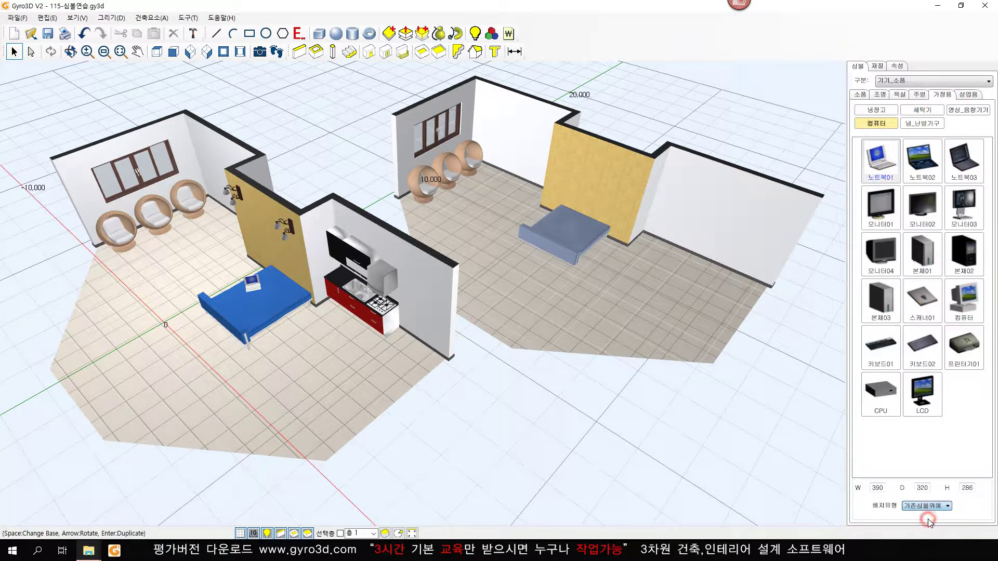
{"action": "left_click", "coordinate": [564, 226]}
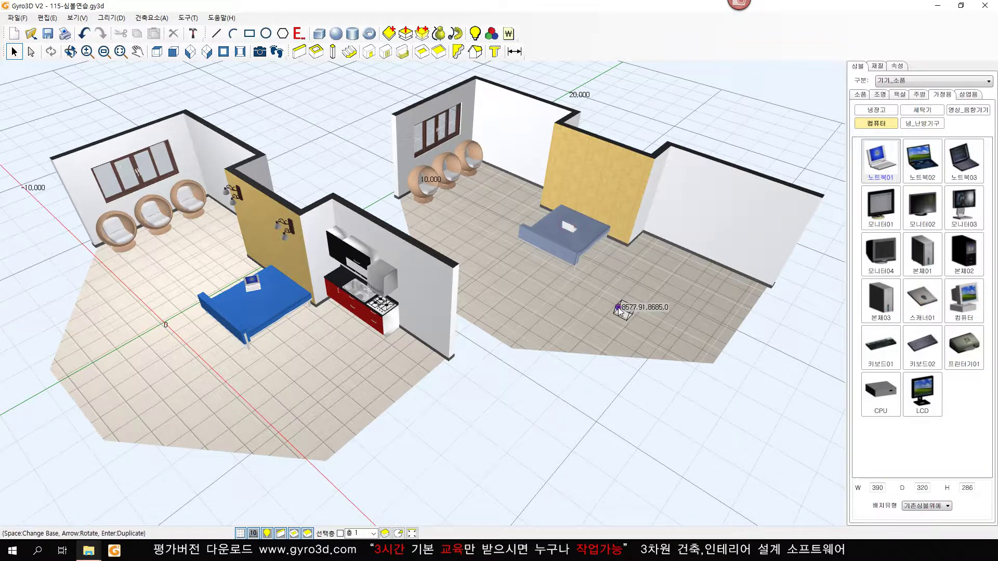
{"action": "key", "text": "Escape"}
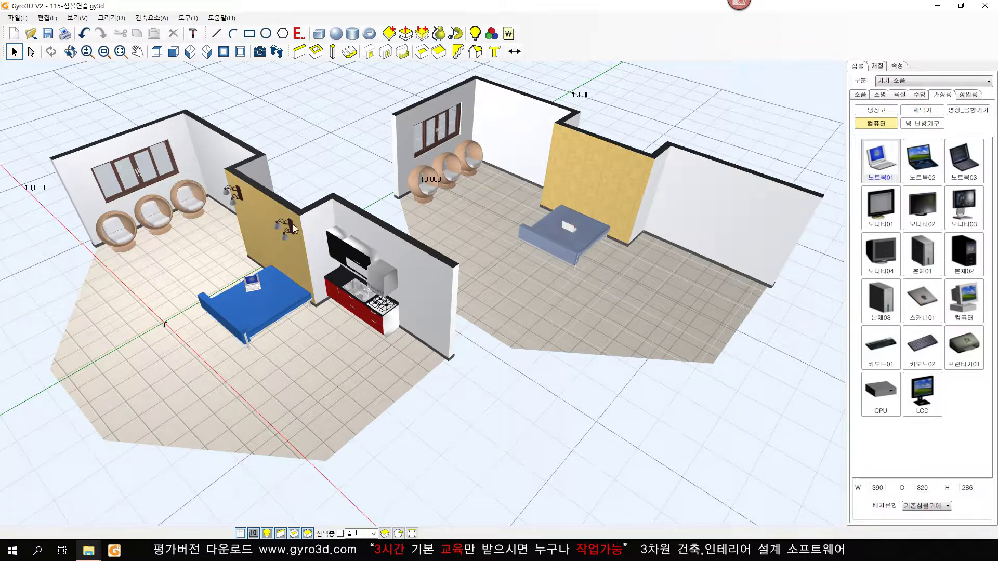
Place two 벽등05 wall lamps on the second room's yellow wall with the 벽에부착 placement type
{"action": "left_click", "coordinate": [880, 95]}
{"action": "left_click", "coordinate": [920, 111]}
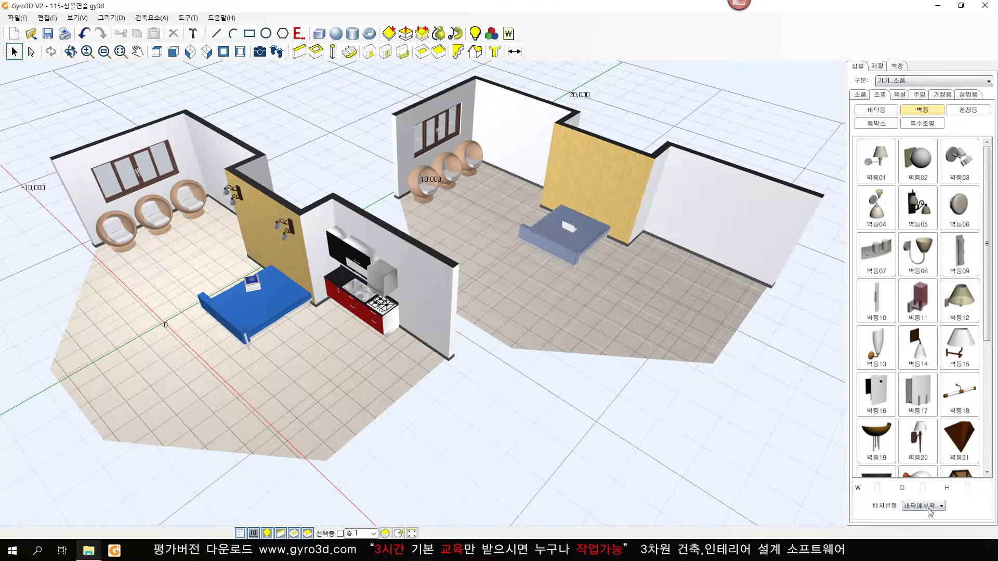
{"action": "left_click", "coordinate": [929, 509]}
{"action": "left_click", "coordinate": [920, 526]}
{"action": "left_click", "coordinate": [914, 203]}
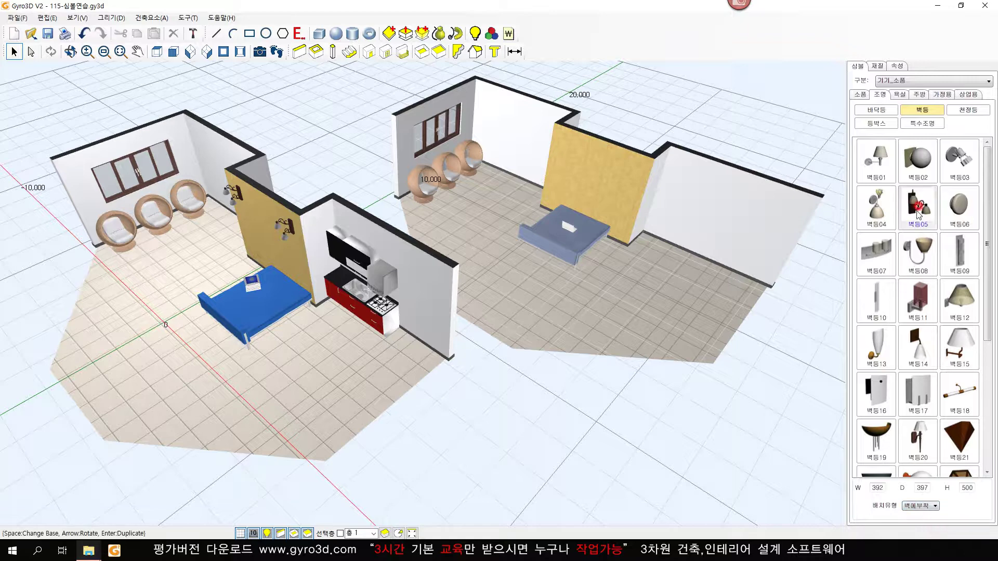
{"action": "left_click", "coordinate": [575, 141]}
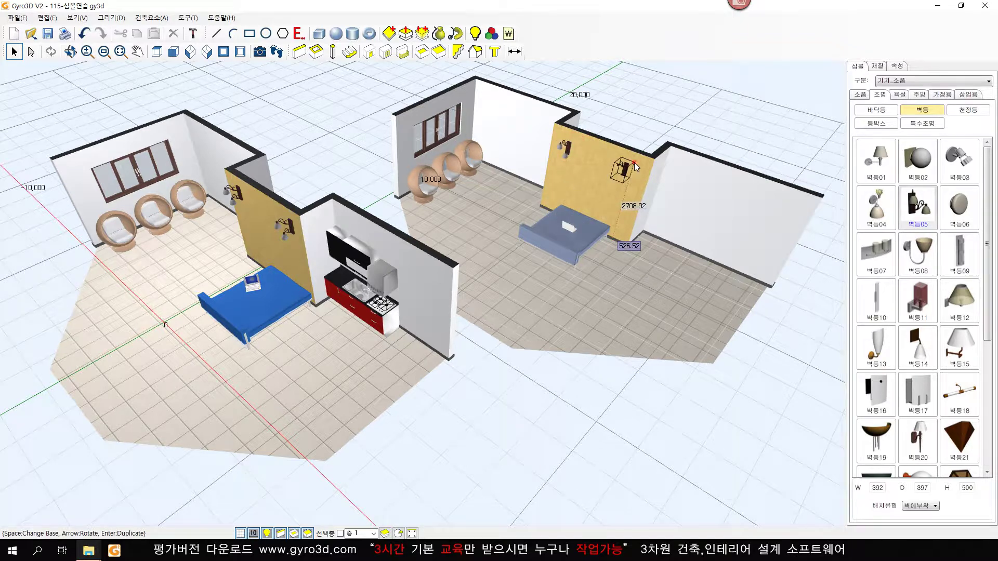
{"action": "left_click", "coordinate": [654, 171]}
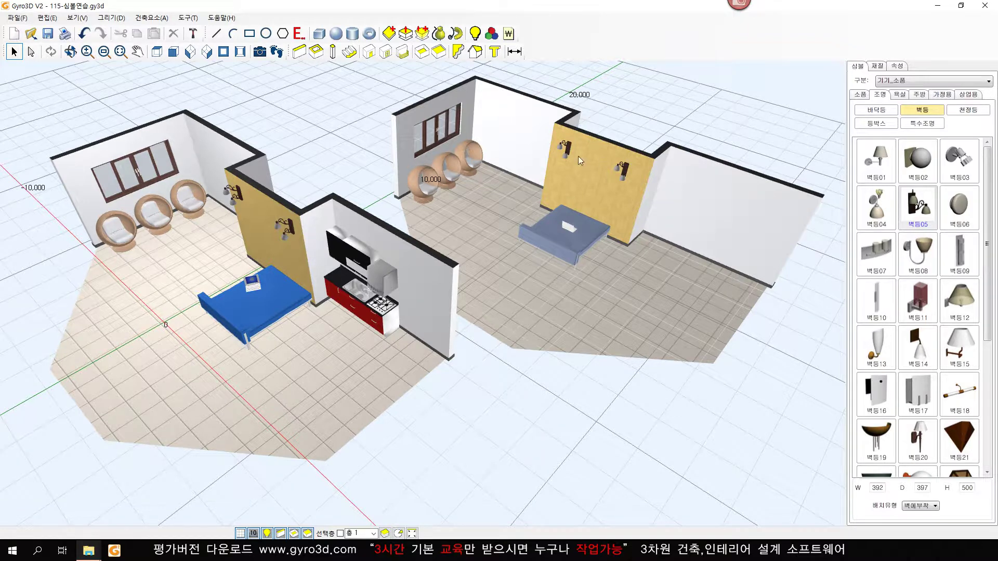
Set both wall lamps' distance from the top of the yellow wall to 900 and clear the selection
{"action": "left_click", "coordinate": [566, 151]}
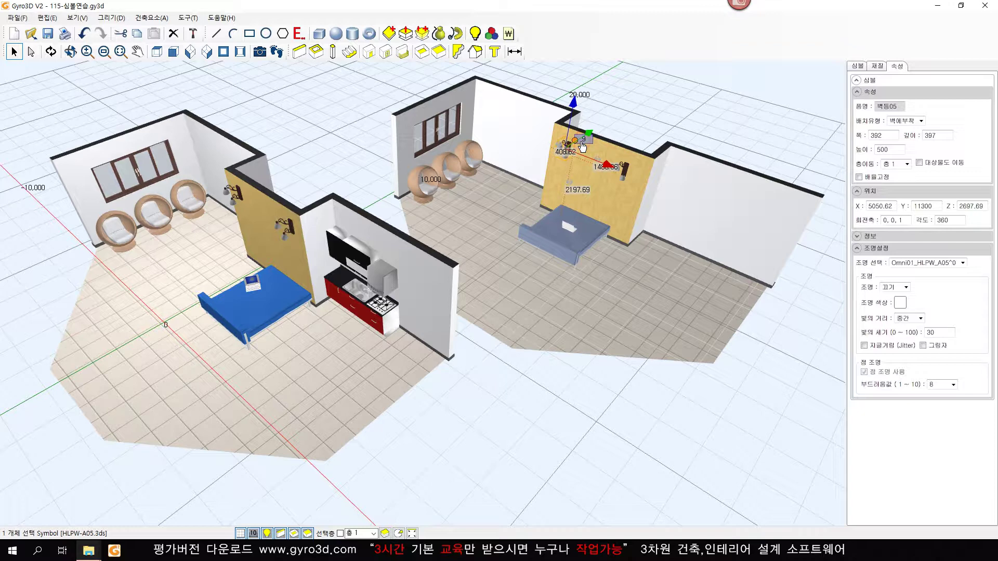
{"action": "left_click_drag", "start_coordinate": [581, 147], "coordinate": [642, 159]}
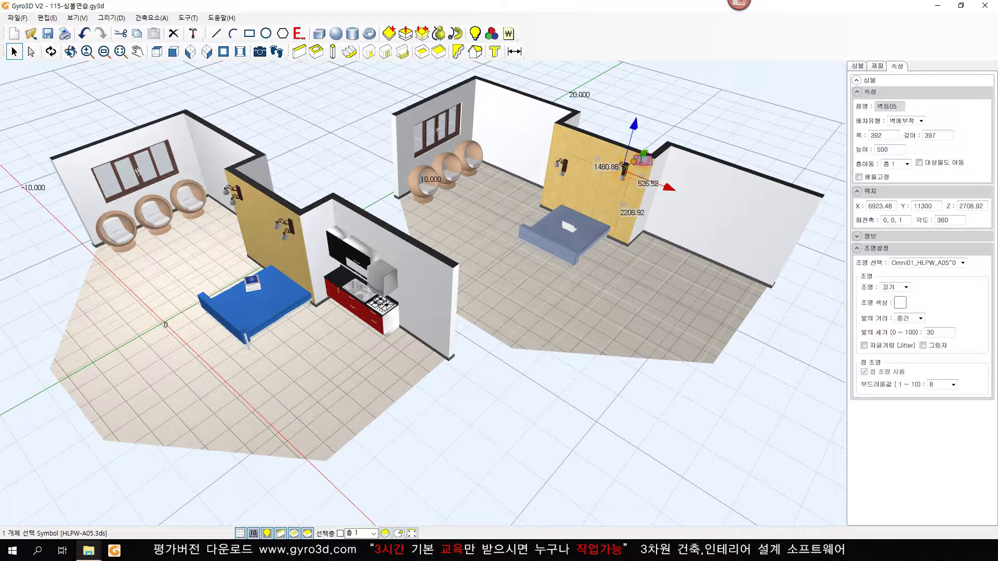
{"action": "left_click_drag", "start_coordinate": [641, 159], "coordinate": [638, 167]}
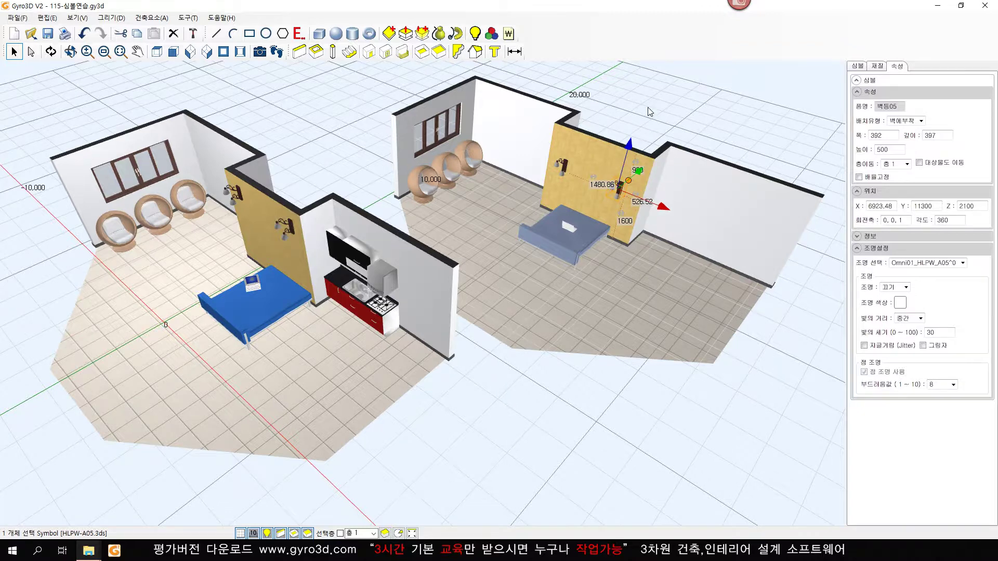
{"action": "key", "text": "Escape"}
{"action": "key", "text": "Escape"}
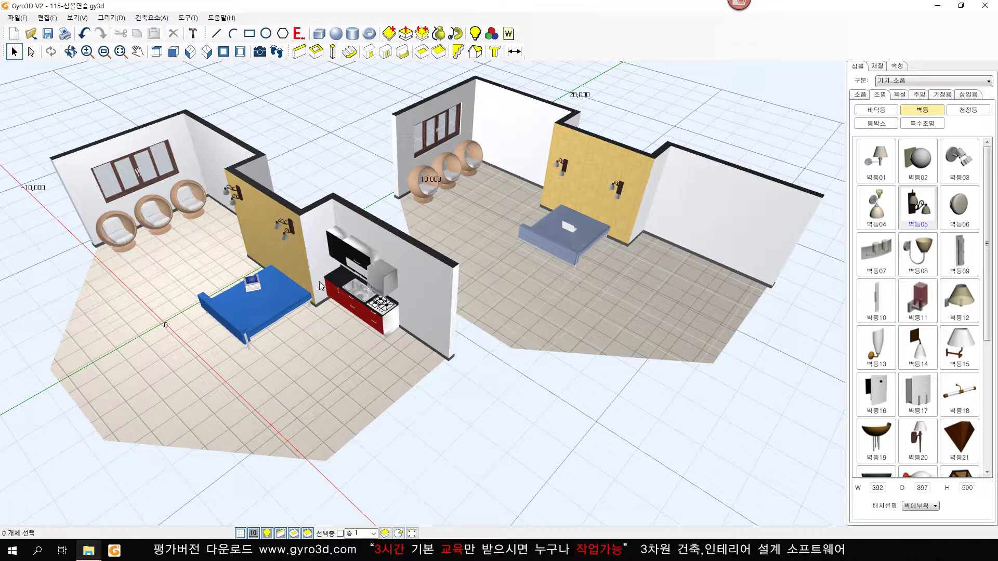
Place a 2단1000 lower kitchen cabinet against the white wall beside the yellow wall in the second room
{"action": "scroll", "coordinate": [699, 310], "scroll_direction": "up", "scroll_amount": 5}
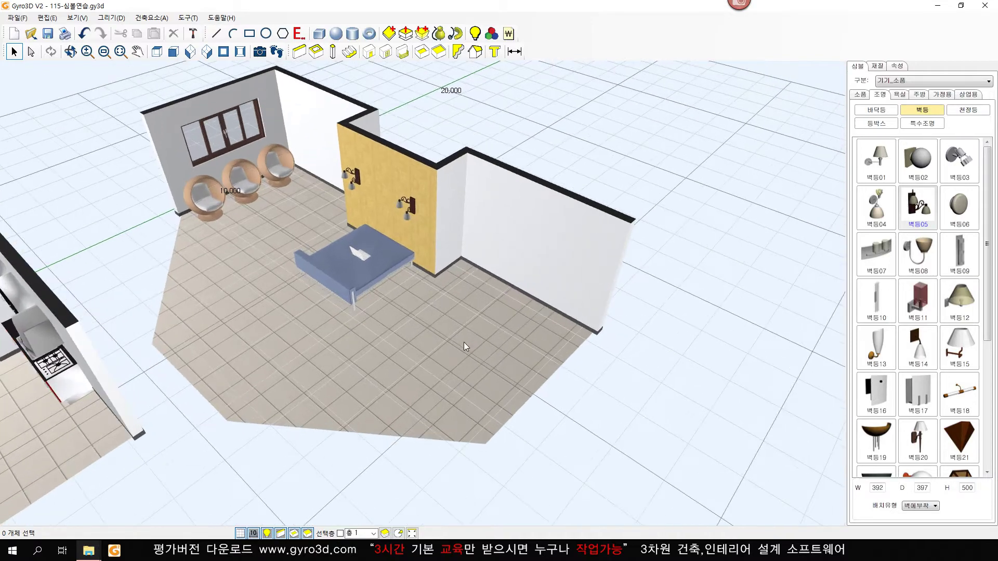
{"action": "left_click", "coordinate": [897, 83]}
{"action": "left_click", "coordinate": [904, 96]}
{"action": "left_click", "coordinate": [915, 95]}
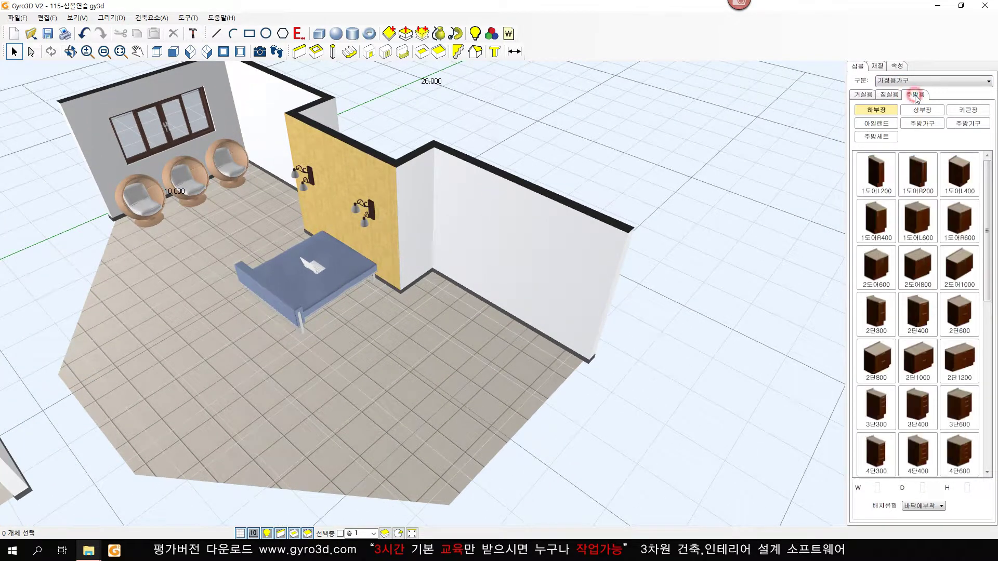
{"action": "left_click_drag", "start_coordinate": [986, 196], "coordinate": [986, 258]}
{"action": "left_click_drag", "start_coordinate": [919, 230], "coordinate": [466, 244]}
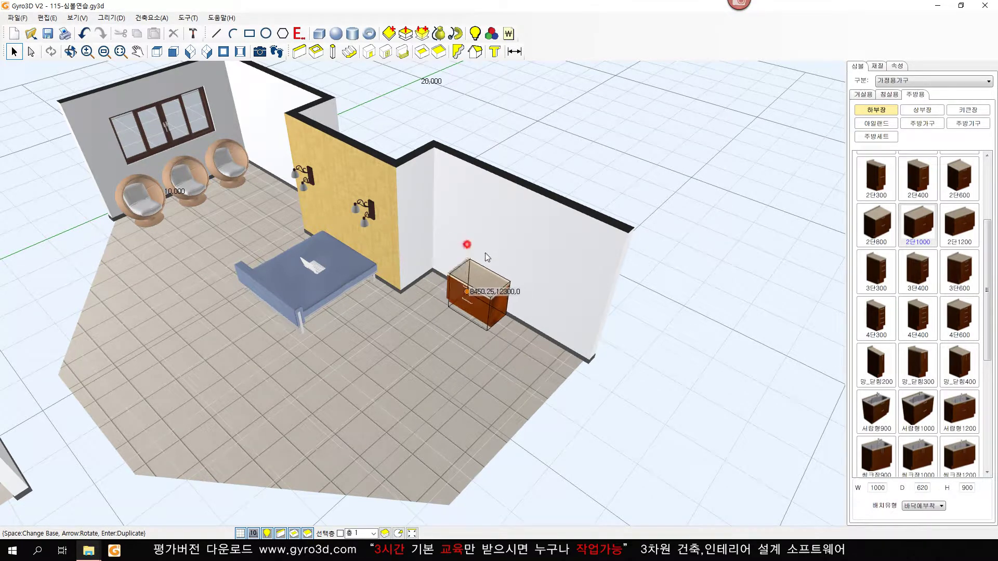
Set the 2단1000 cabinet's distance from the adjoining side wall to 0 and clear the selection
{"action": "left_click", "coordinate": [454, 291]}
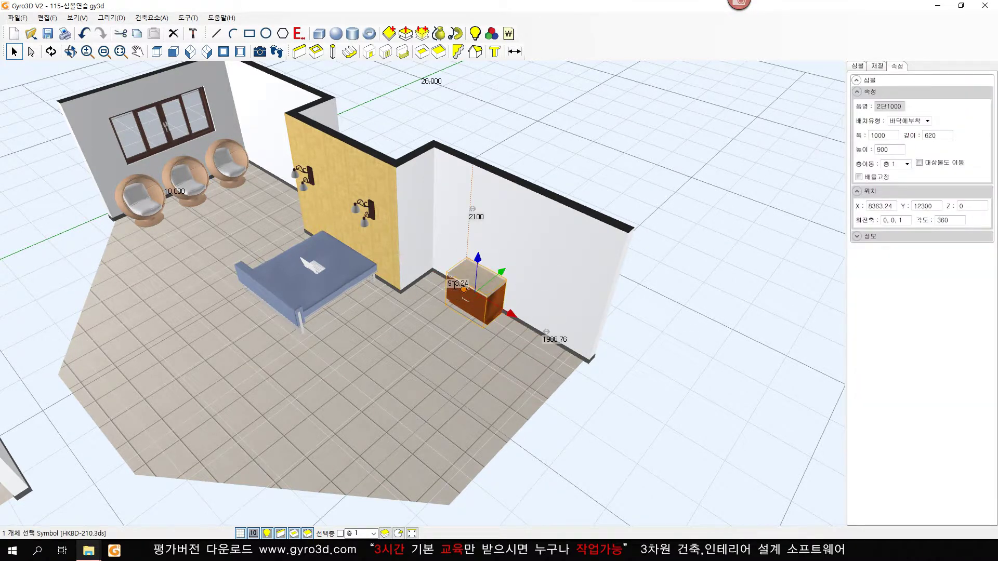
{"action": "left_click", "coordinate": [455, 284]}
{"action": "type", "text": "0"}
{"action": "key", "text": "Return"}
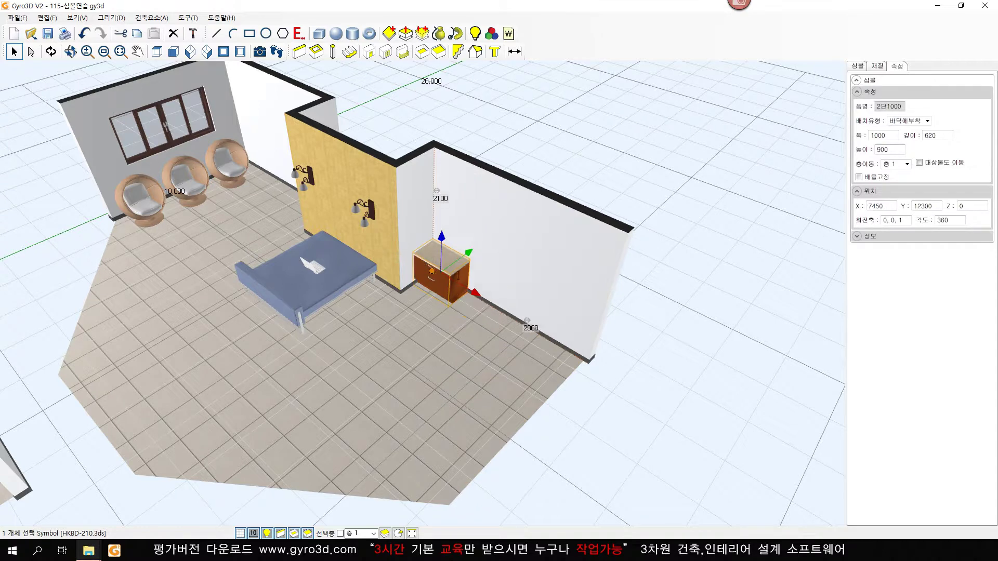
{"action": "left_click", "coordinate": [578, 124]}
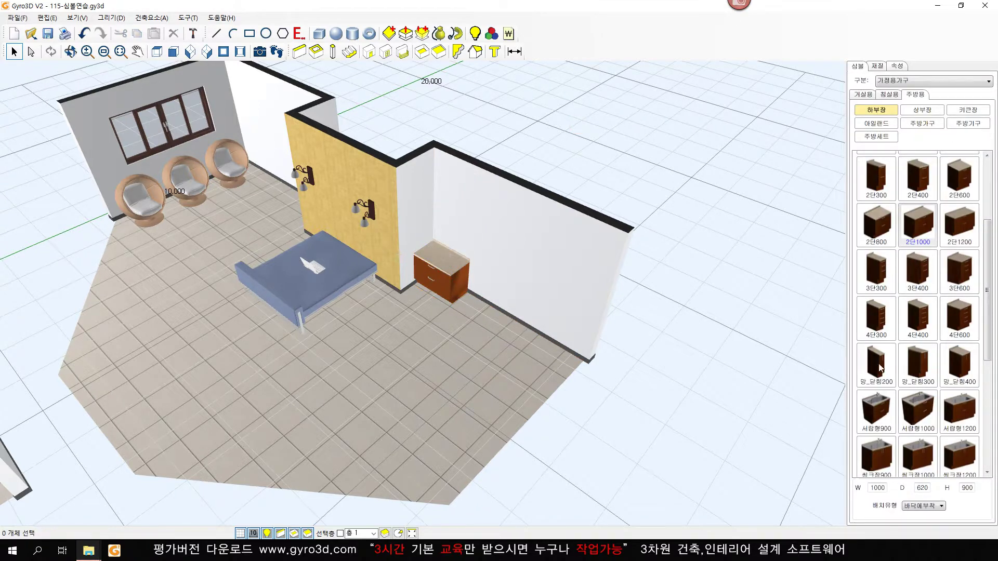
Add a 서랍형900 sink cabinet beside the 2단1000 cabinet and a 렌지+가스대 stove unit next to the sink
{"action": "left_click", "coordinate": [877, 410]}
{"action": "left_click", "coordinate": [457, 279]}
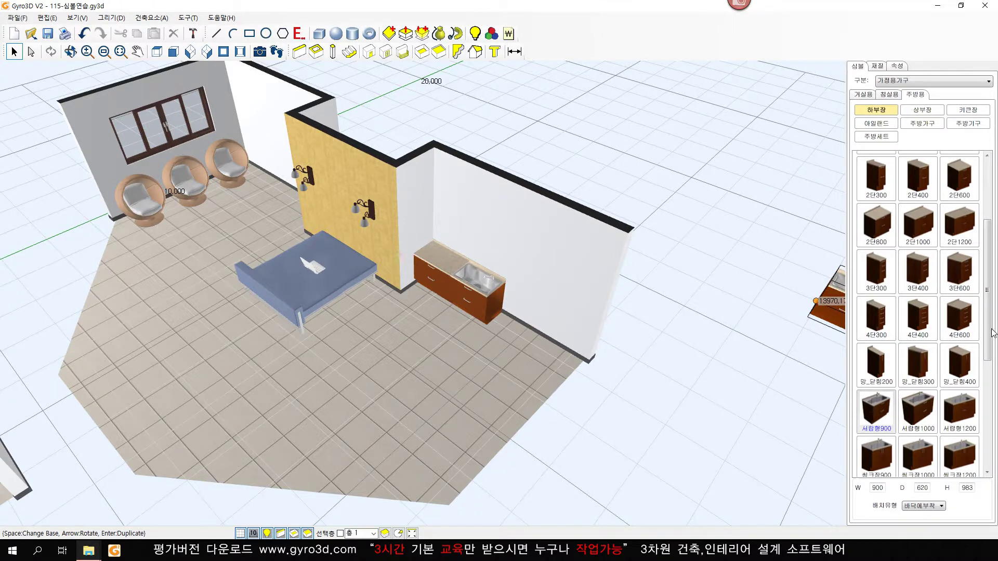
{"action": "scroll", "coordinate": [987, 333], "scroll_direction": "down", "scroll_amount": 3}
{"action": "left_click", "coordinate": [959, 354]}
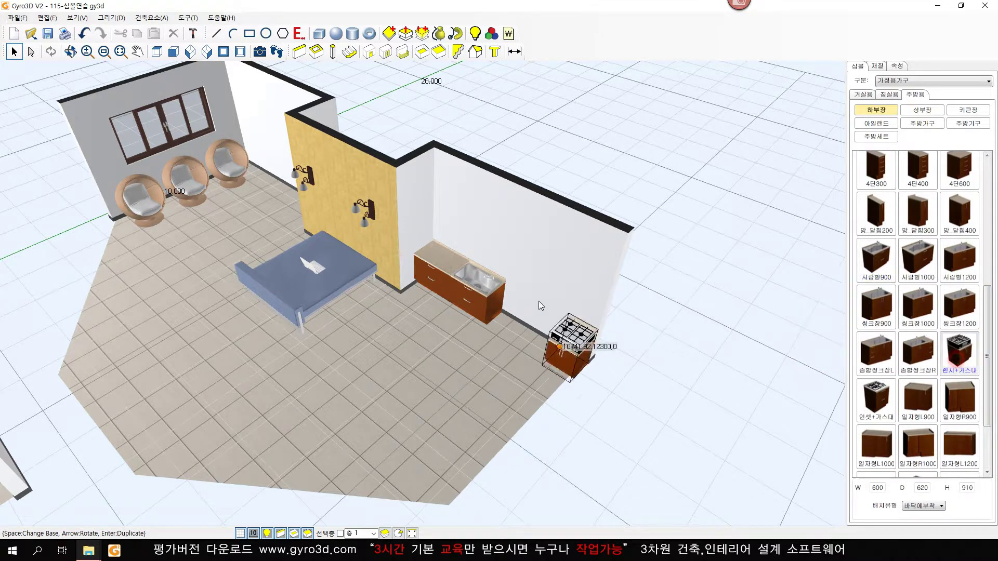
{"action": "left_click", "coordinate": [489, 281]}
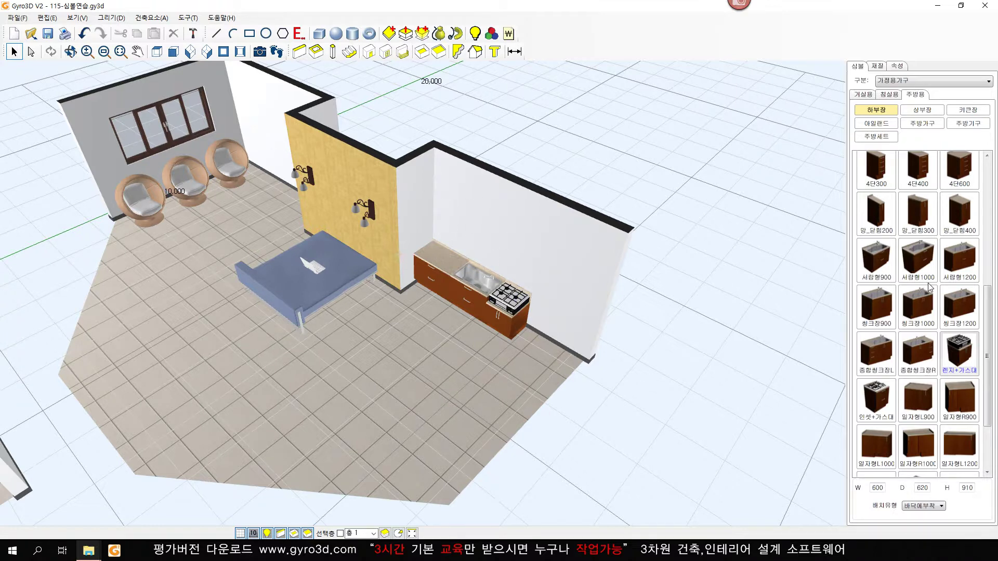
Place a 플랩+유리일반800 upper cabinet on the wall above the sink units with the 벽에부착 placement type
{"action": "left_click_drag", "start_coordinate": [990, 299], "coordinate": [989, 268]}
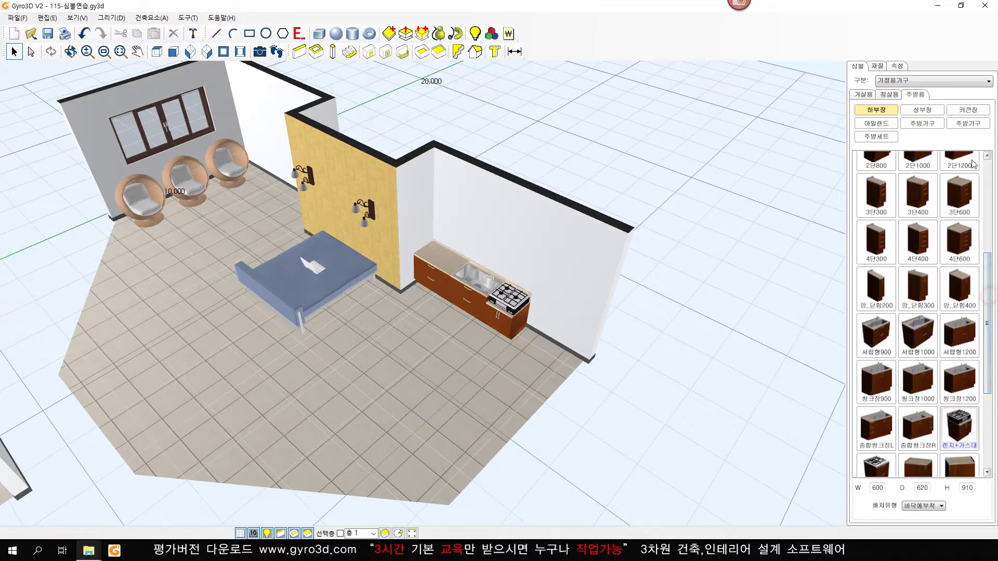
{"action": "left_click", "coordinate": [924, 111]}
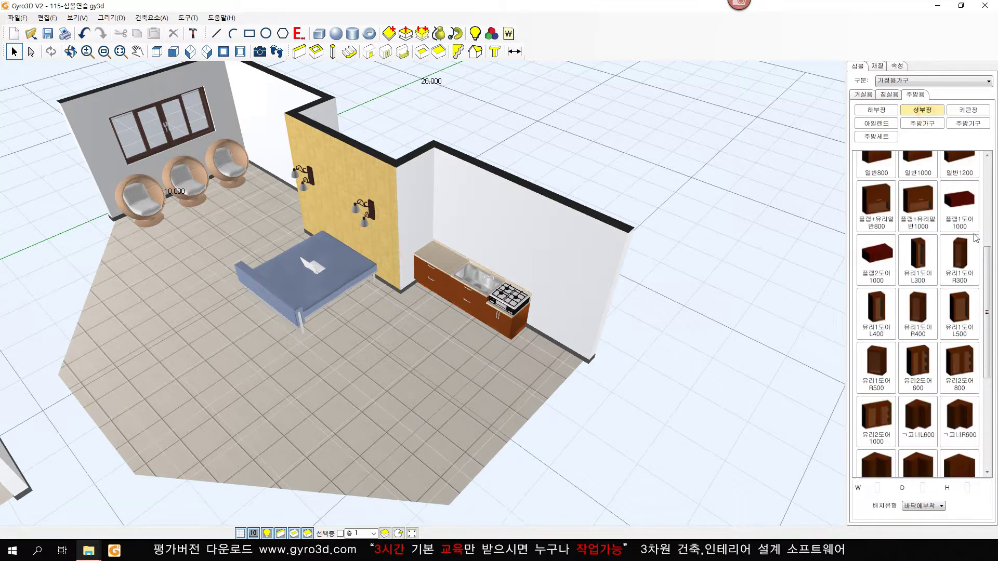
{"action": "left_click", "coordinate": [891, 206]}
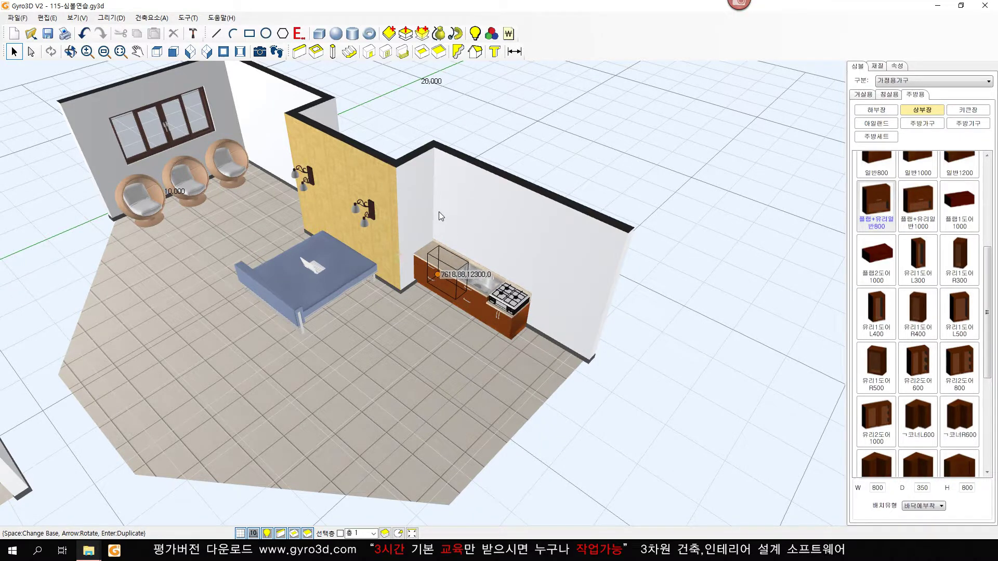
{"action": "left_click", "coordinate": [935, 507]}
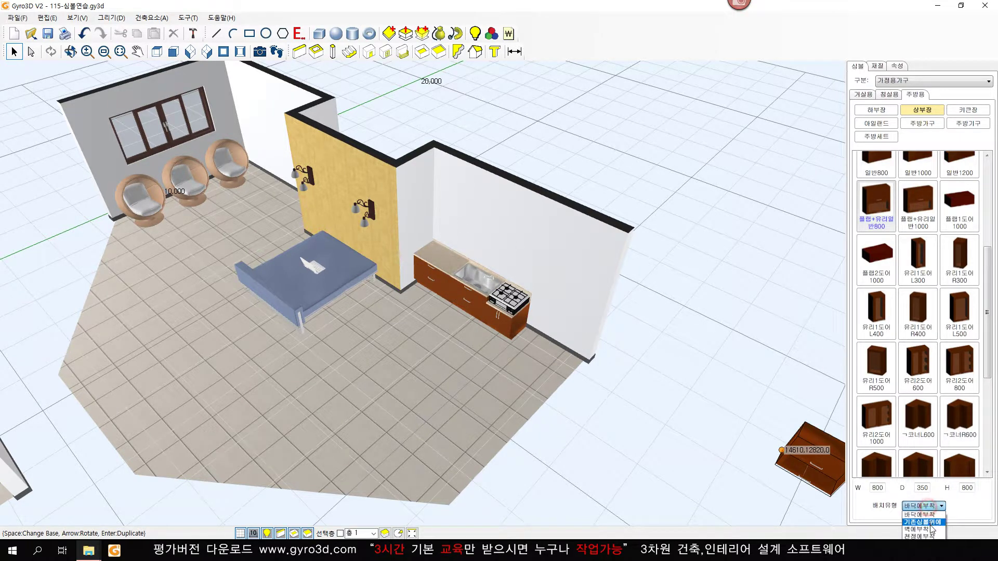
{"action": "left_click", "coordinate": [922, 523]}
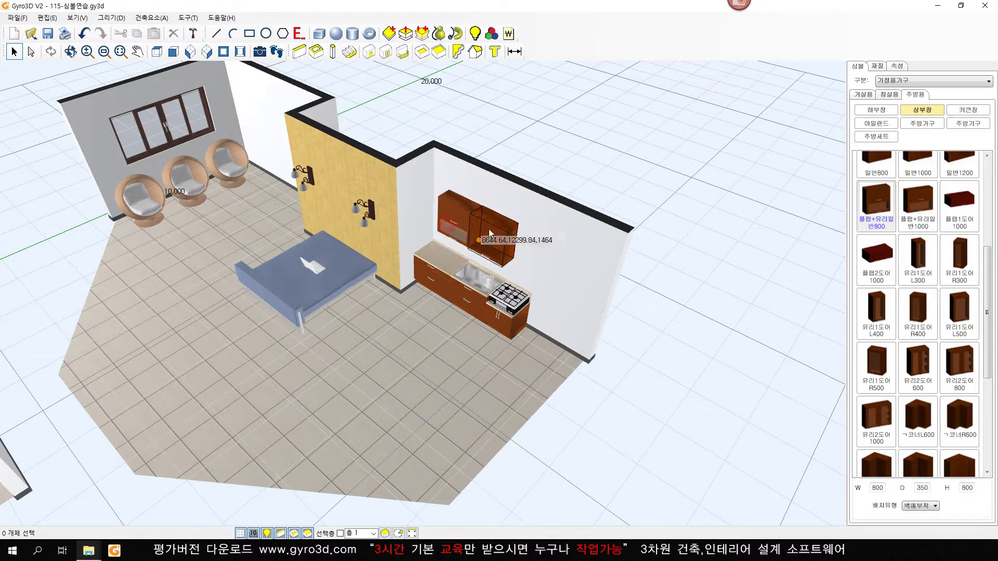
{"action": "left_click", "coordinate": [453, 227]}
Set the upper cabinet's height above the floor to 1400 and its distance from the side wall to 0
{"action": "left_click", "coordinate": [467, 231]}
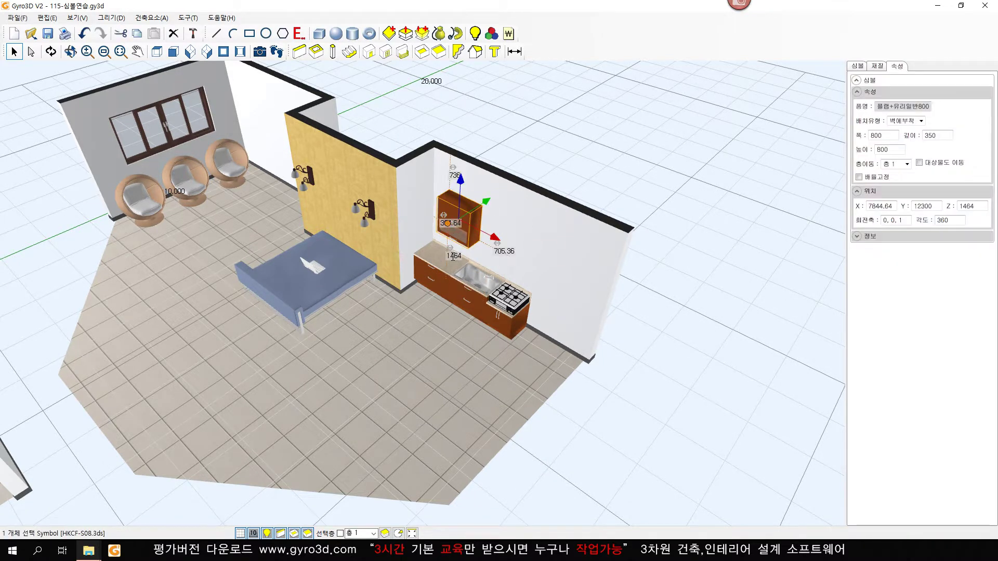
{"action": "left_click", "coordinate": [457, 260]}
{"action": "type", "text": "1400"}
{"action": "key", "text": "Return"}
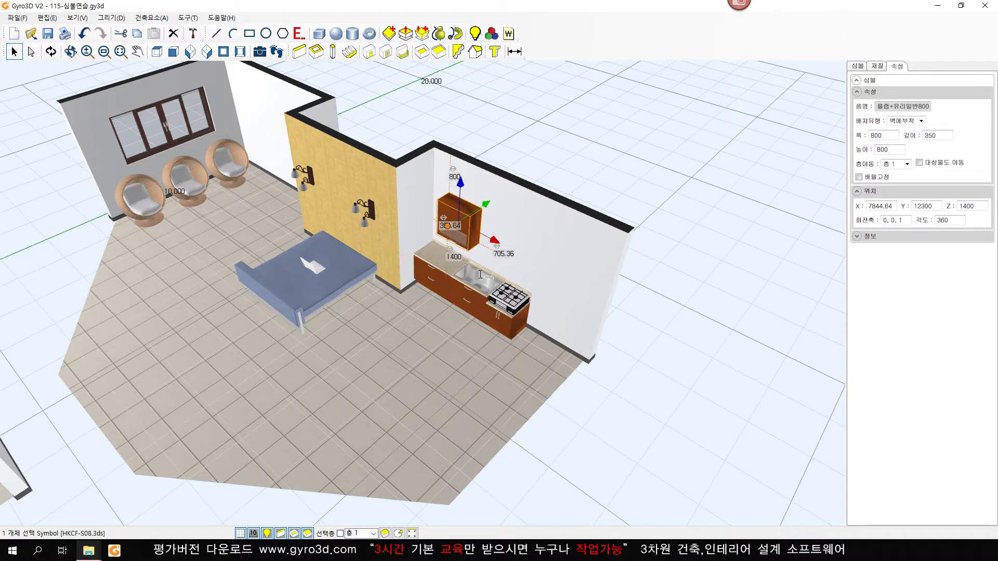
{"action": "left_click", "coordinate": [537, 146]}
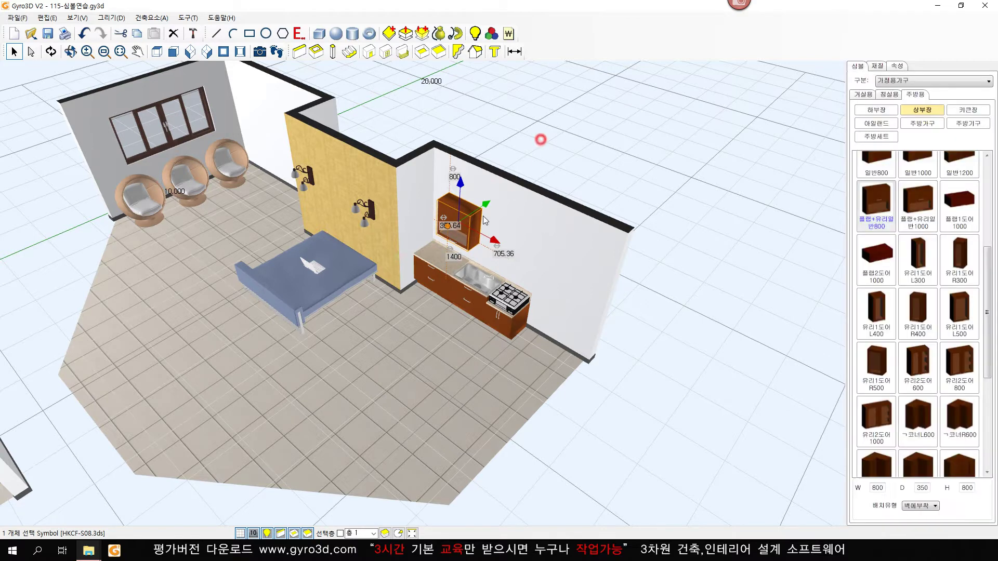
{"action": "left_click", "coordinate": [456, 228]}
{"action": "left_click", "coordinate": [444, 227]}
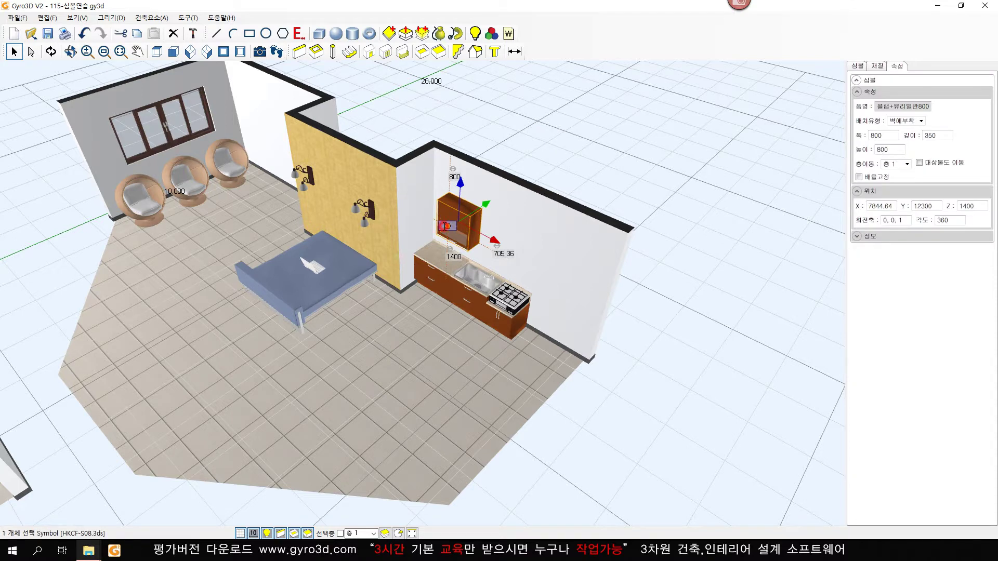
{"action": "type", "text": "0"}
{"action": "key", "text": "Return"}
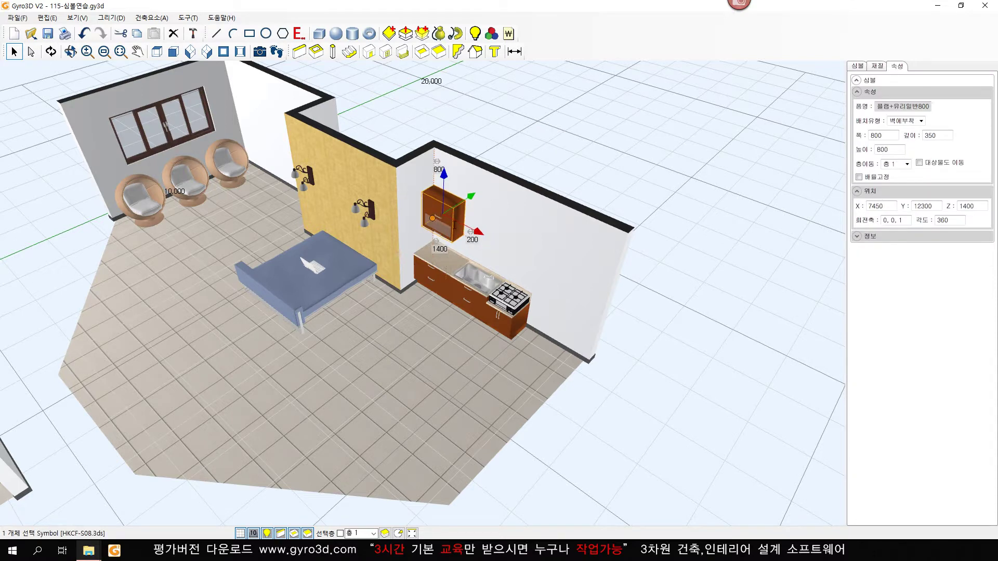
Add a second 플랩+유리일반800 upper cabinet on the wall, directly beside the first upper cabinet
{"action": "left_click", "coordinate": [613, 130]}
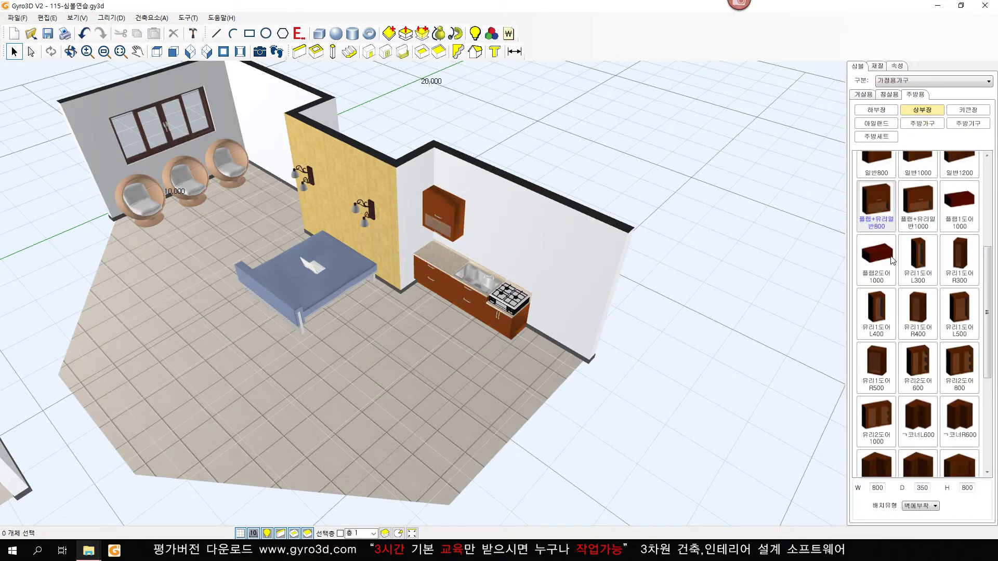
{"action": "left_click", "coordinate": [875, 209]}
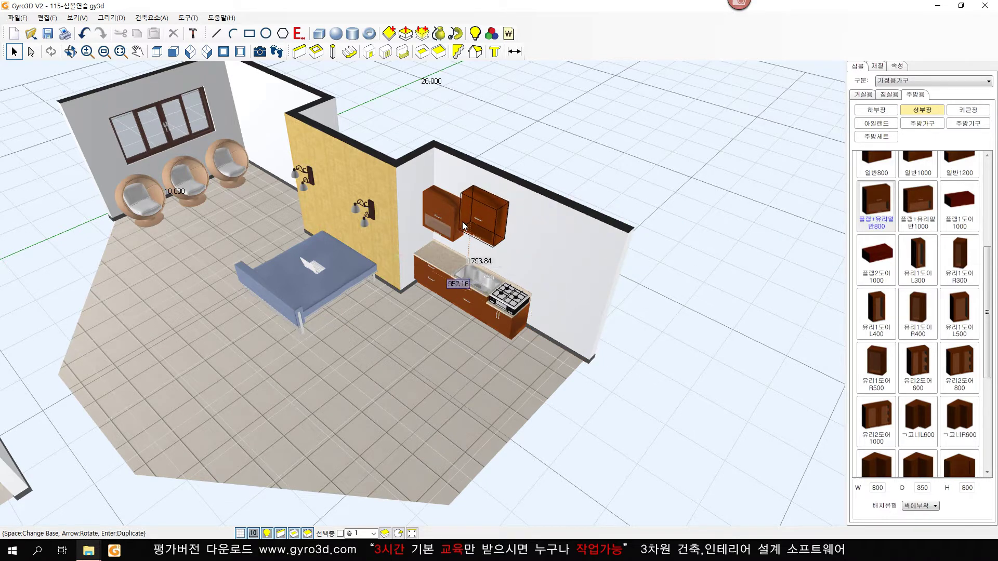
{"action": "left_click", "coordinate": [458, 221]}
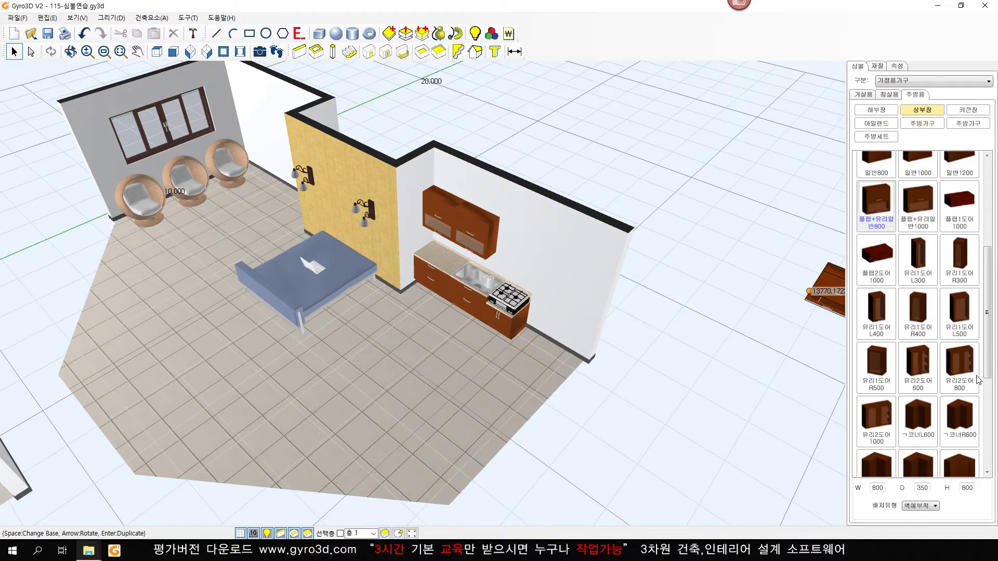
Place a 사각침니후드 range hood on the wall above the stove, next to the upper cabinets
{"action": "scroll", "coordinate": [978, 380], "scroll_direction": "down", "scroll_amount": 4}
{"action": "left_click", "coordinate": [916, 404]}
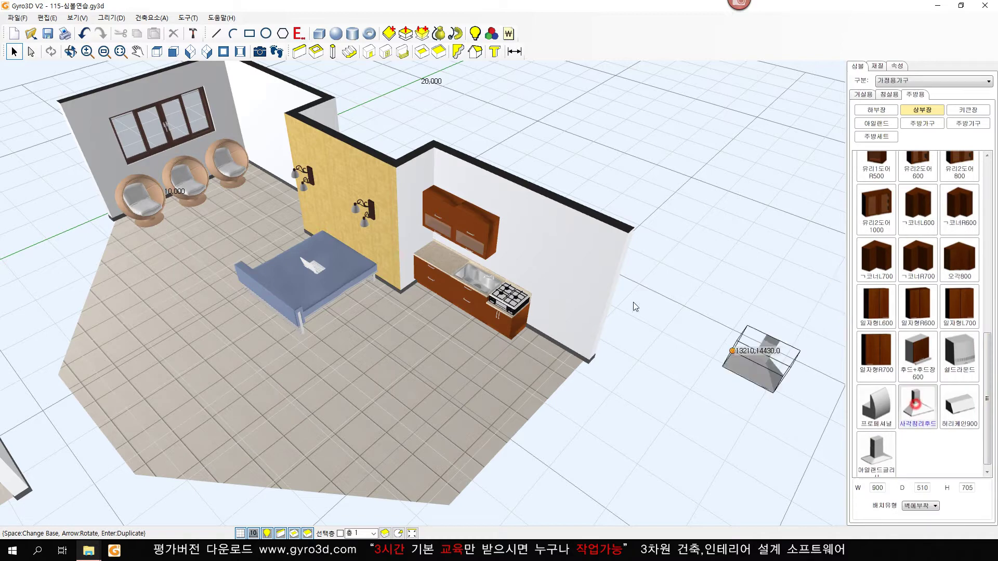
{"action": "left_click", "coordinate": [490, 244]}
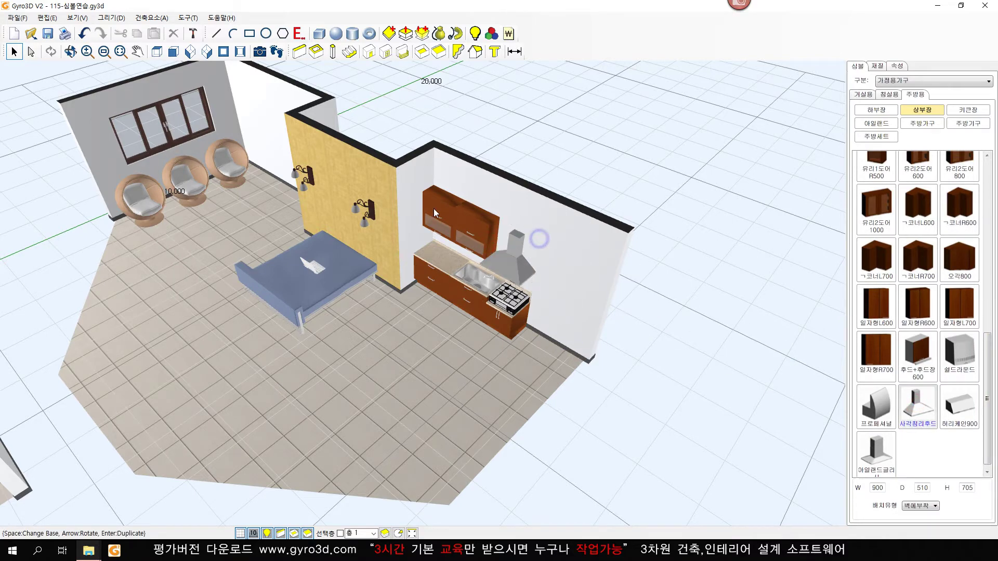
{"action": "scroll", "coordinate": [444, 344], "scroll_direction": "down", "scroll_amount": 3}
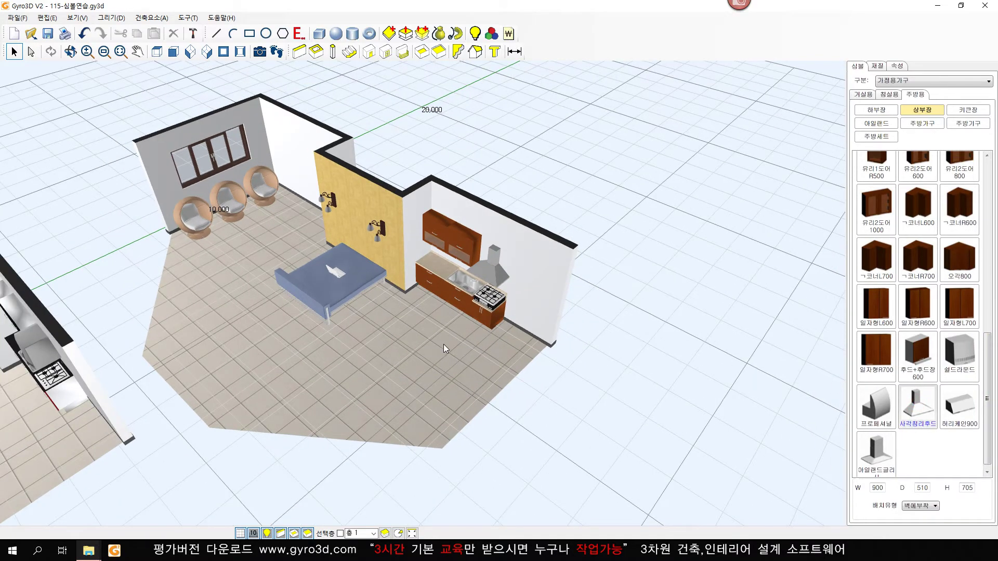
{"action": "middle_click_drag", "start_coordinate": [444, 344], "coordinate": [304, 347]}
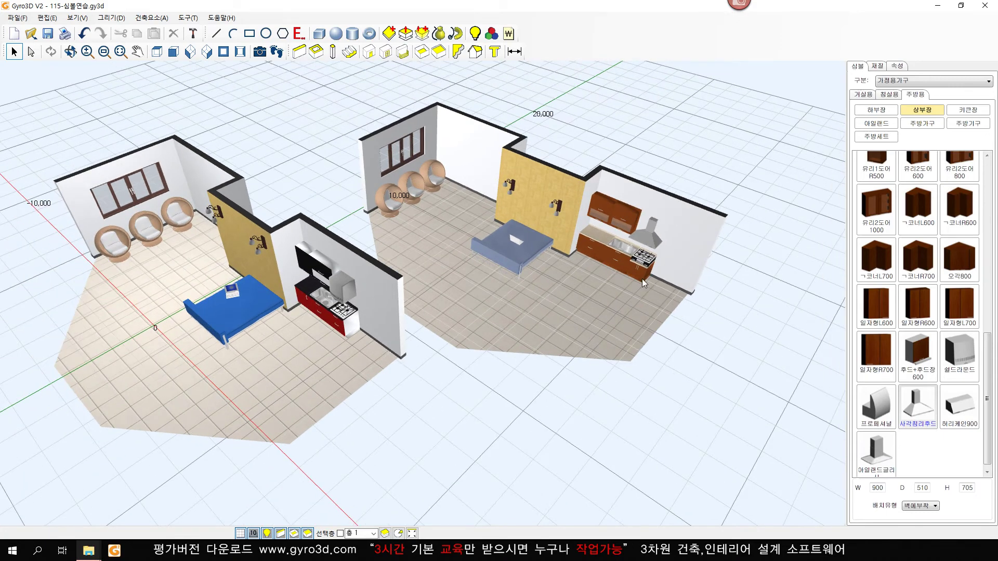